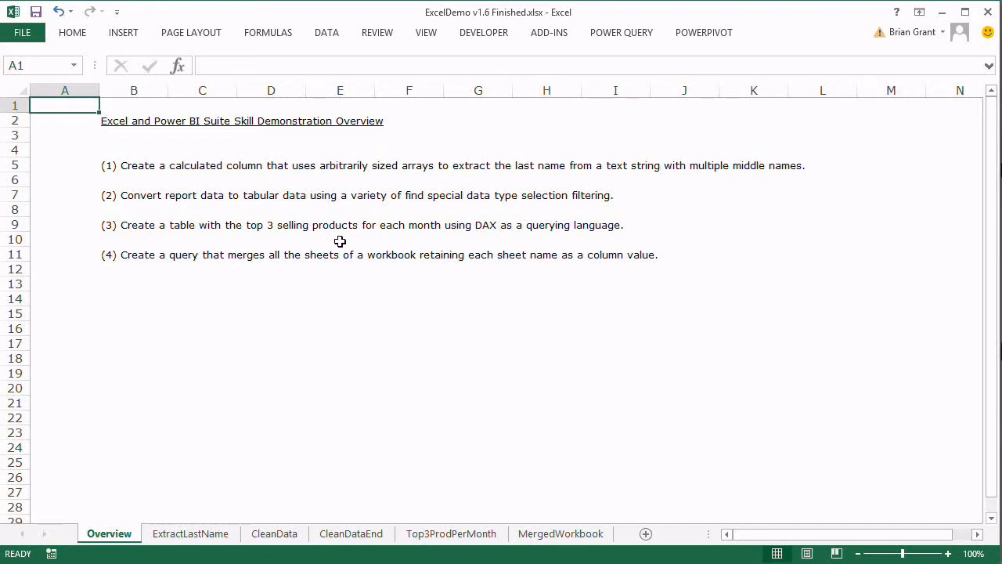
# Step: Open the ExtractLastName sheet and inspect the full names and the formula behind the first name in C3
pyautogui.click(107, 285)
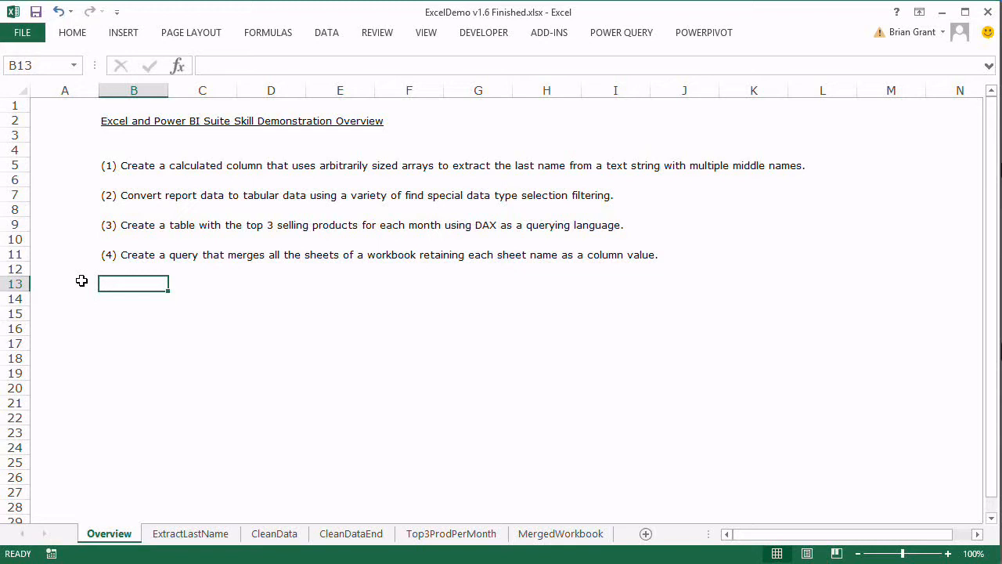
pyautogui.click(194, 534)
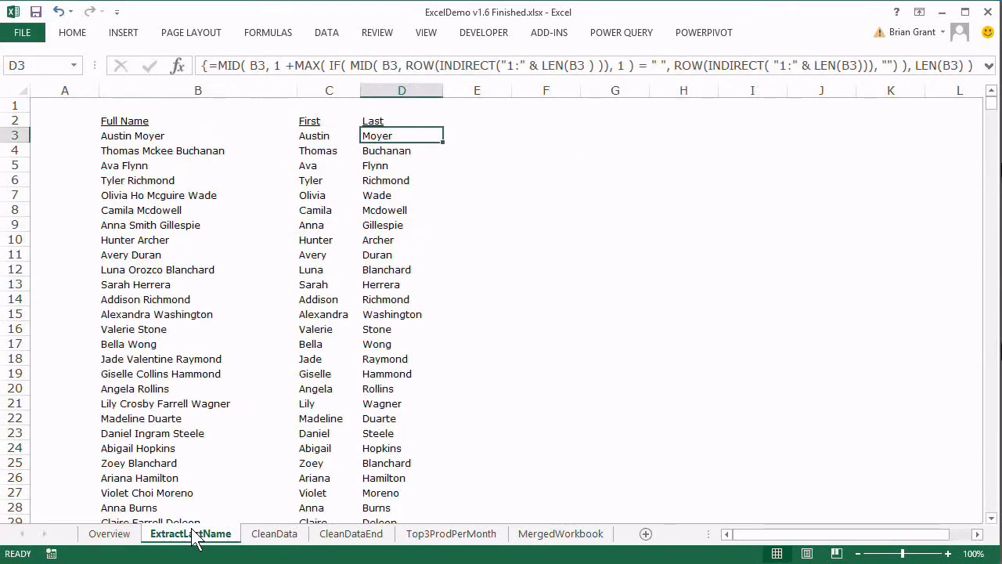
pyautogui.click(138, 135)
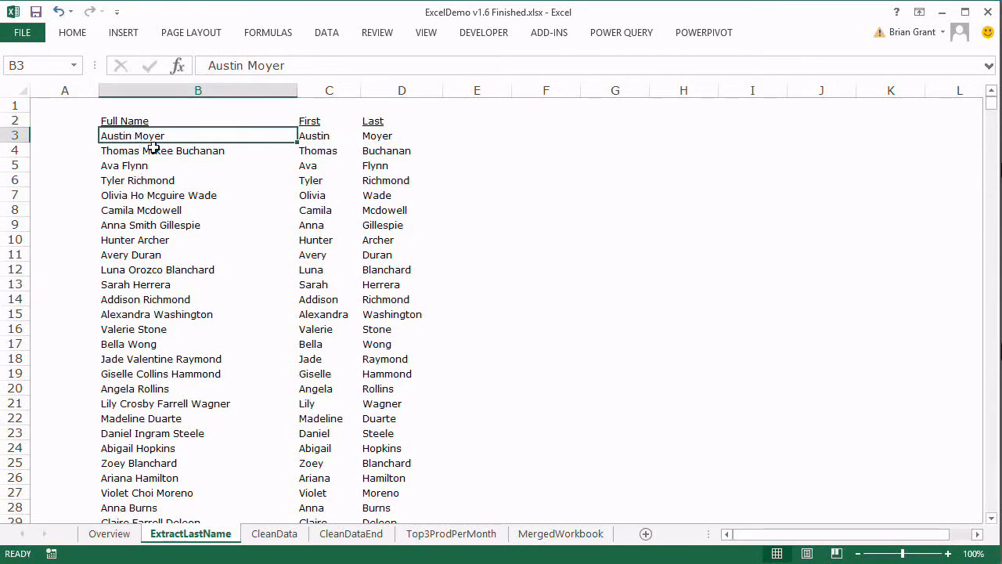
pyautogui.click(148, 151)
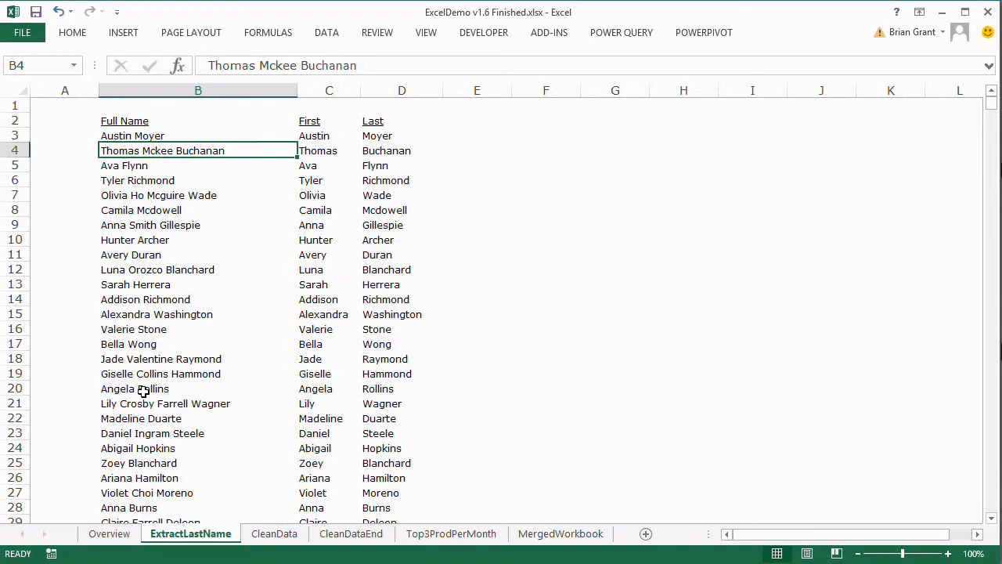
pyautogui.click(318, 135)
pyautogui.doubleClick(318, 135)
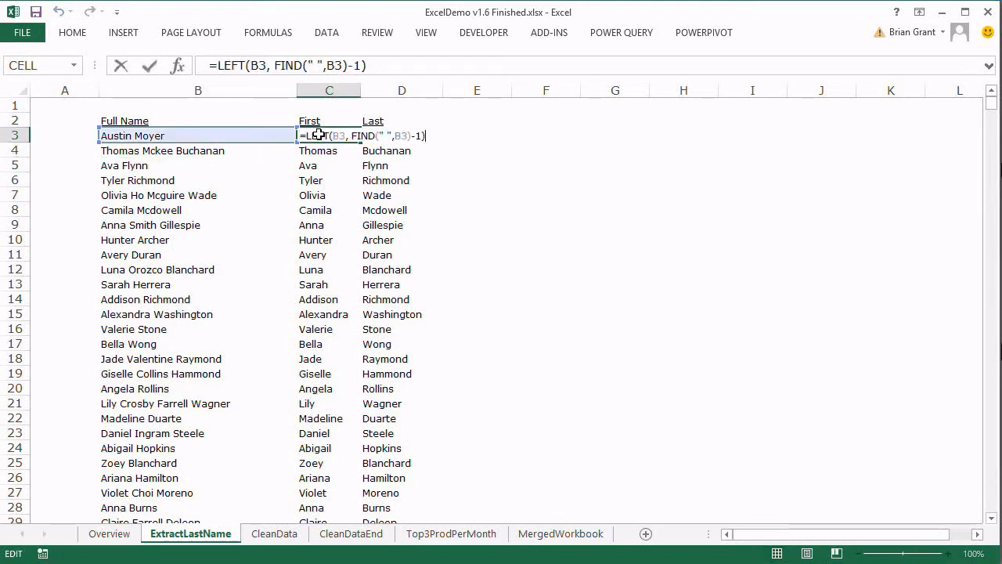
pyautogui.press('Escape')
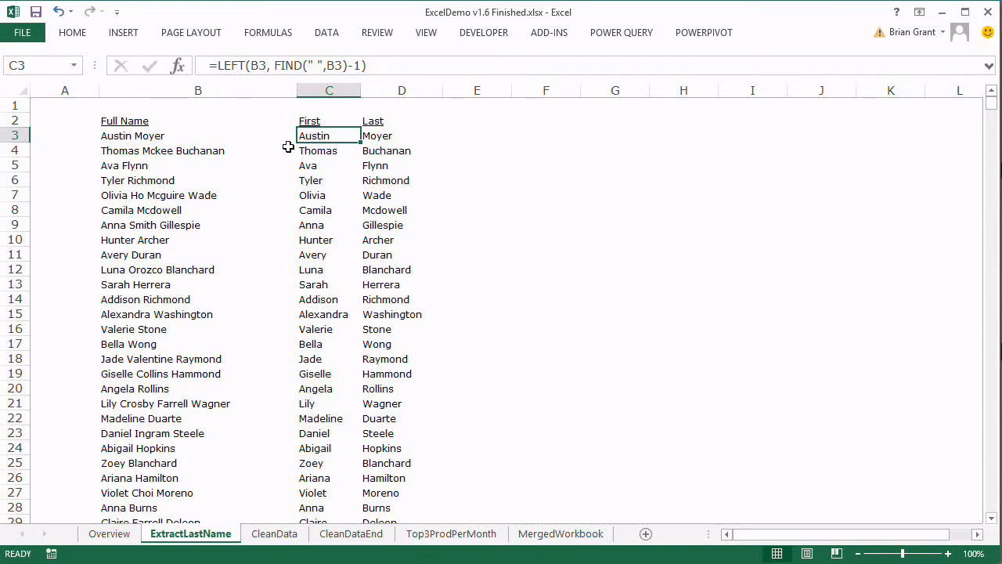
# Step: Inspect the array formula that extracts the last name in D3, keeping it as an array formula
pyautogui.doubleClick(391, 139)
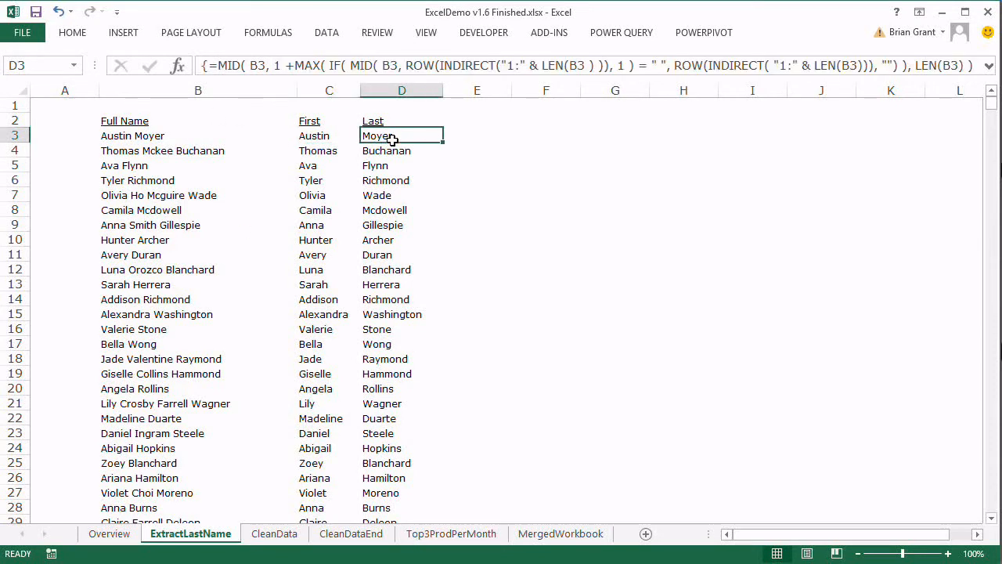
pyautogui.doubleClick(391, 140)
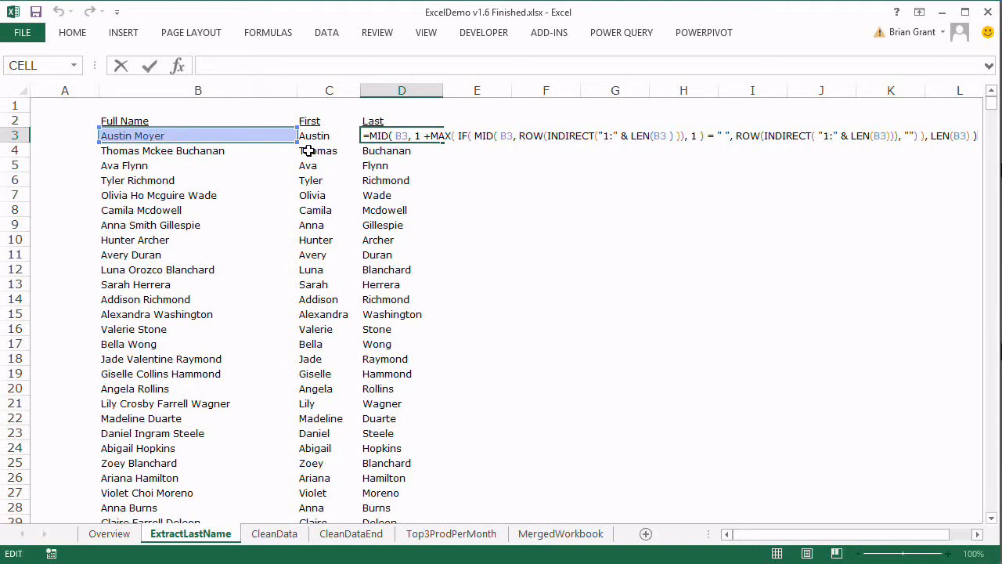
pyautogui.hotkey('ctrl', 'shift', 'Return')
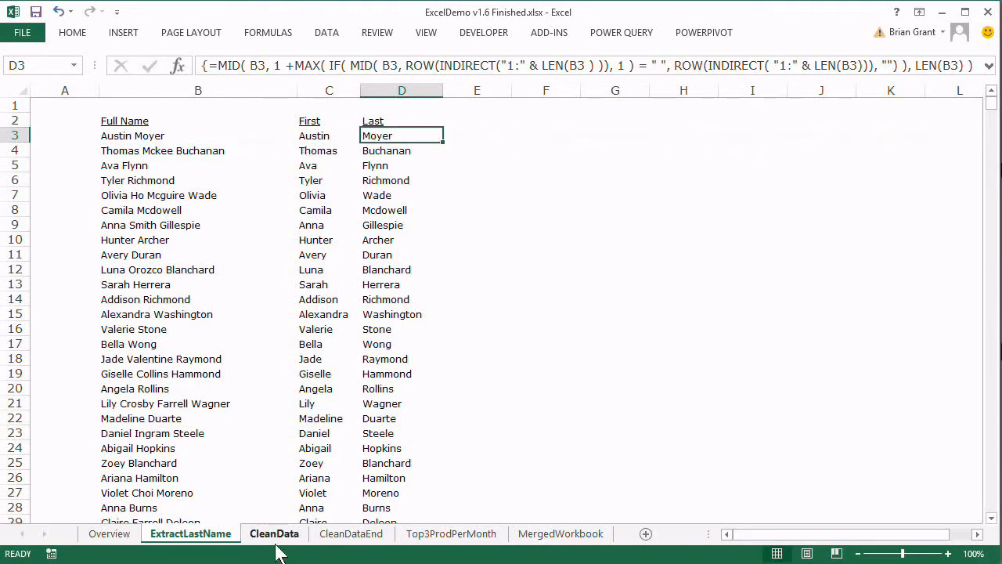
# Step: Compare the order report on the CleanData sheet with the tabular version on the CleanDataEnd sheet
pyautogui.click(274, 534)
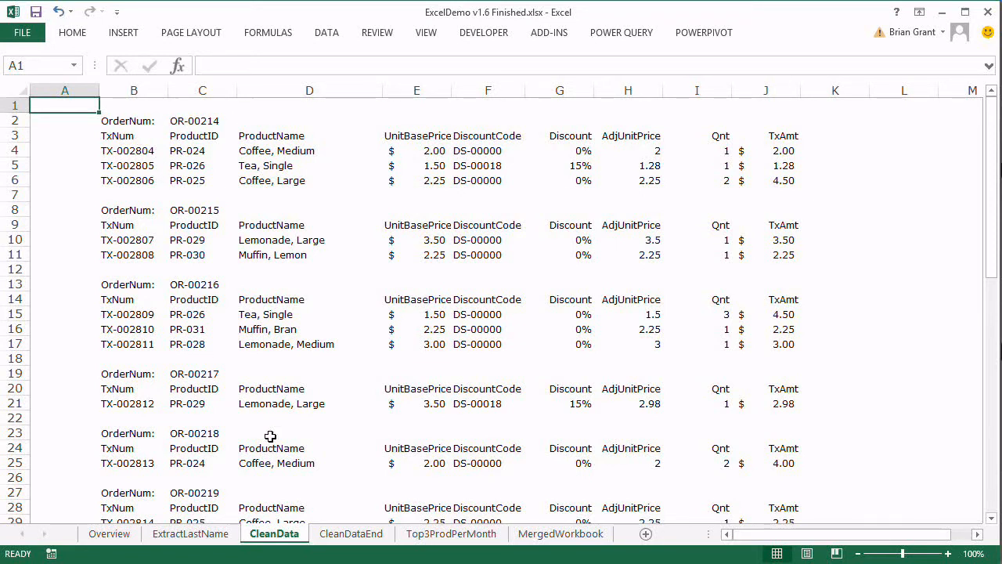
pyautogui.click(354, 534)
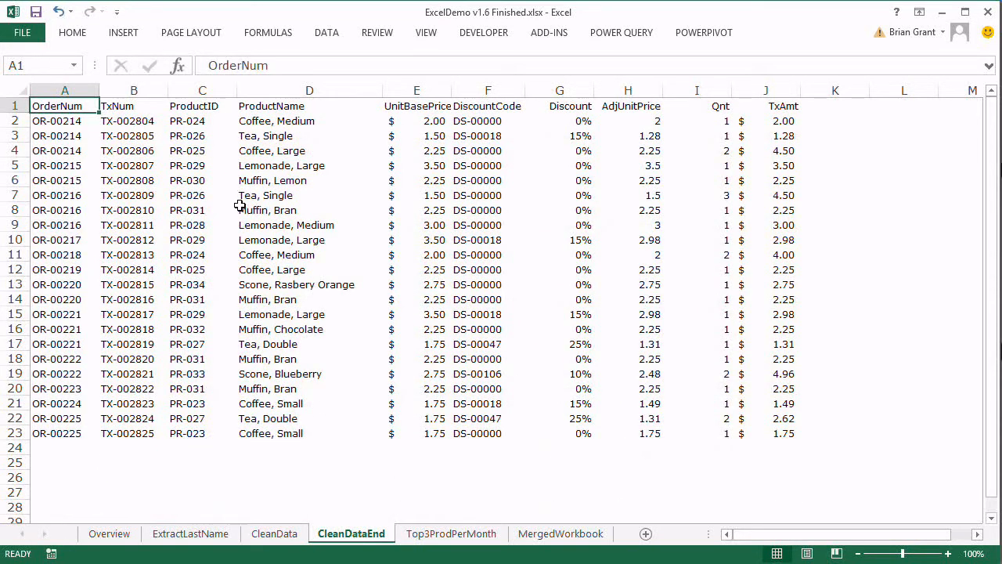
# Step: Review the full DAX expression behind the table on the Top3ProdPerMonth sheet, enlarging the Edit DAX dialog to read it
pyautogui.click(488, 536)
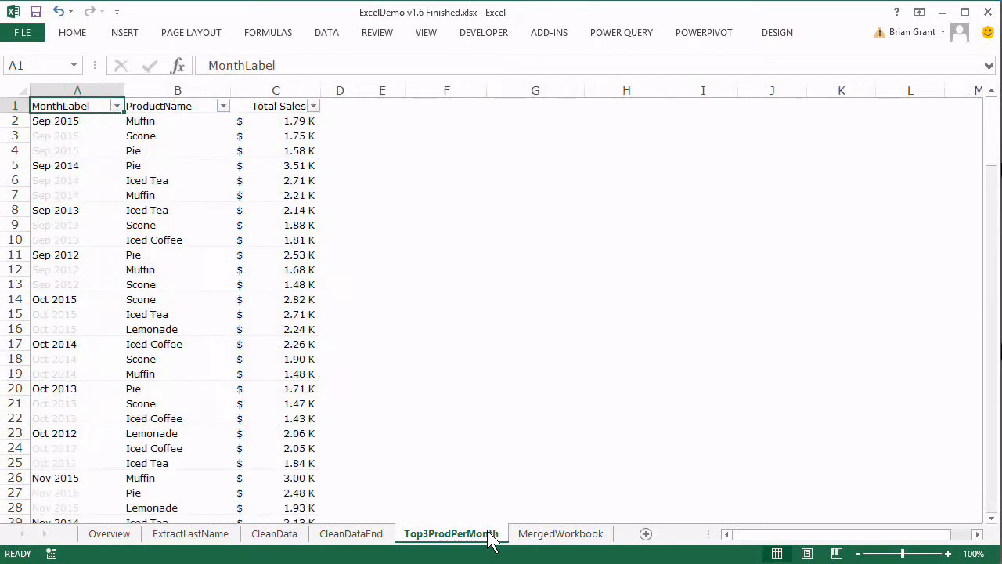
pyautogui.click(154, 211)
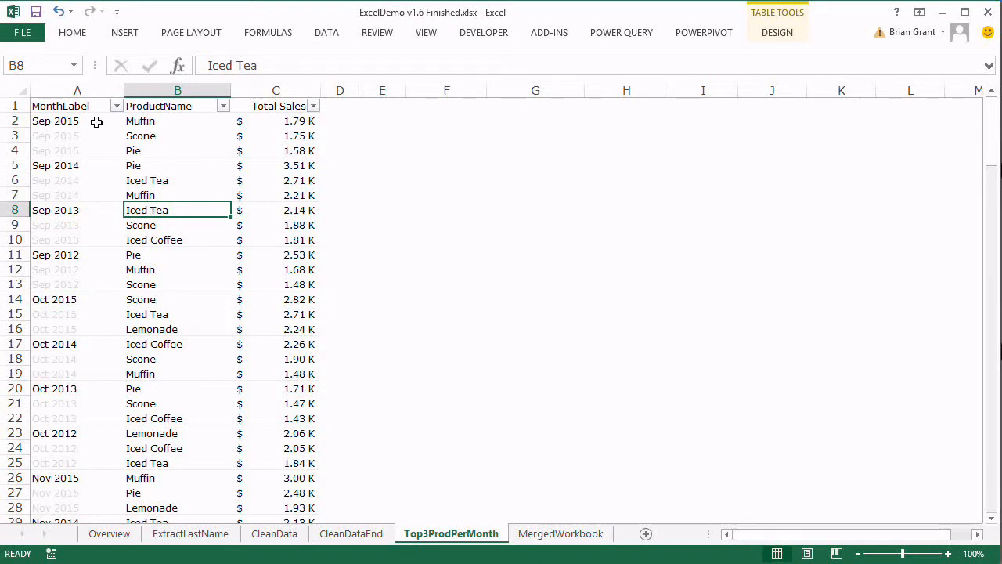
pyautogui.rightClick(131, 139)
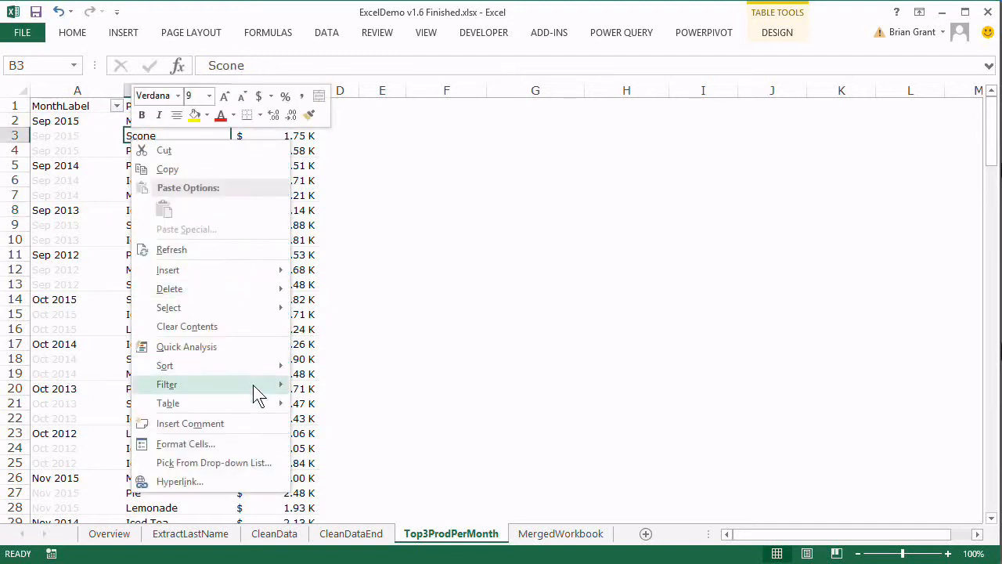
pyautogui.moveTo(250, 403)
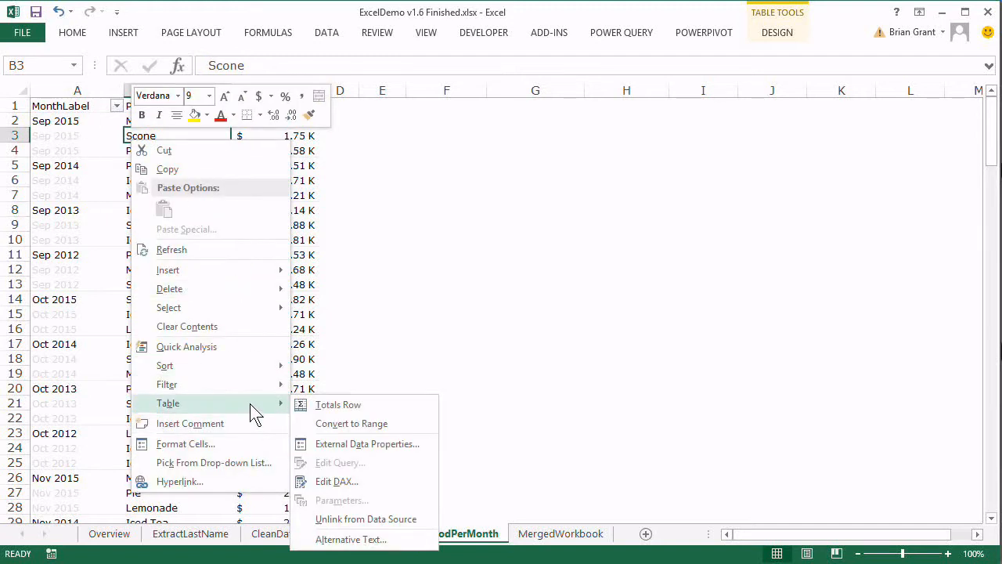
pyautogui.click(344, 481)
pyautogui.moveTo(395, 173); pyautogui.dragTo(137, 64)
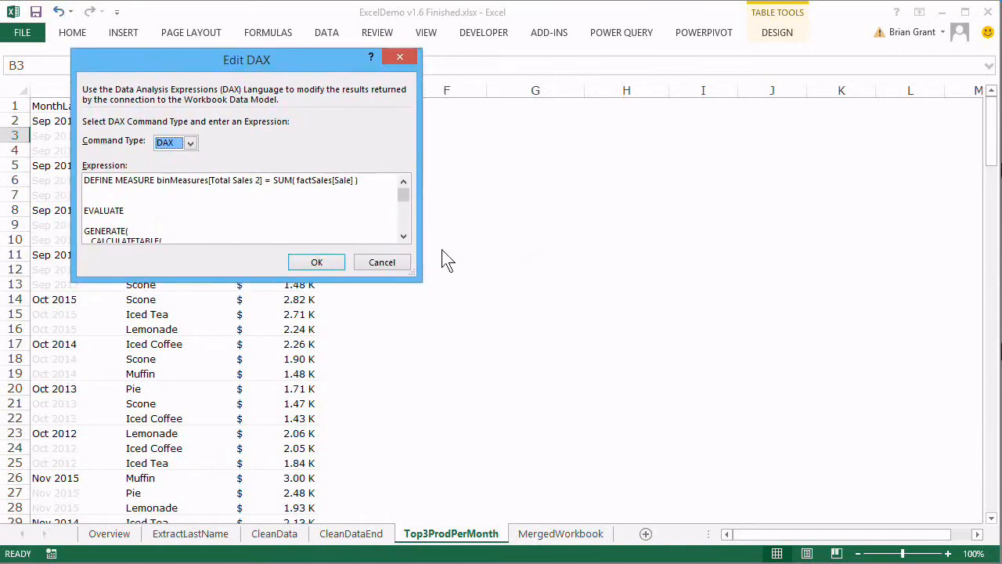
pyautogui.moveTo(420, 279); pyautogui.dragTo(718, 505)
pyautogui.click(627, 483)
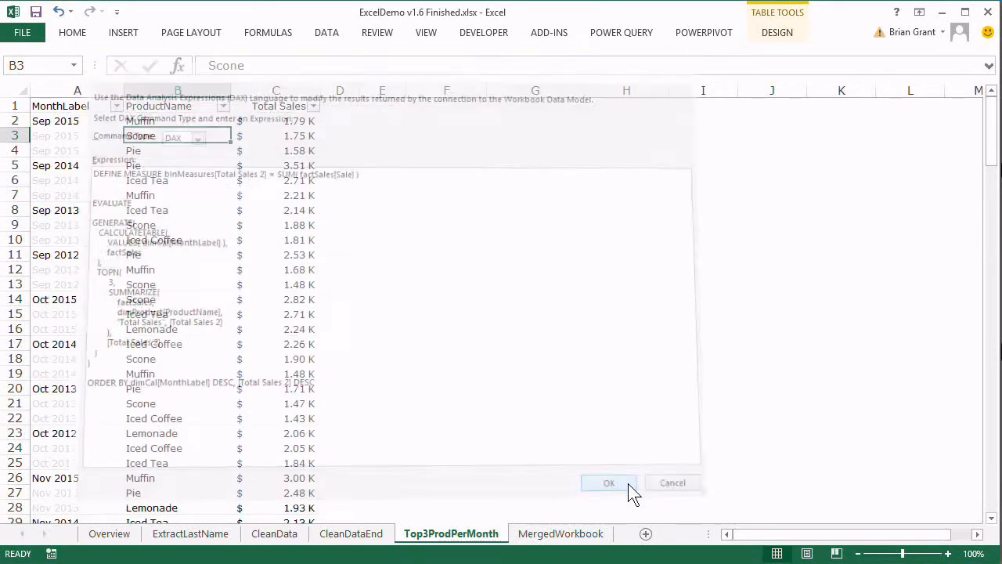
# Step: View the MergedWorkbook table, switch to SupportStats-ThisWeek.xlsx and look through its per-technician sheets, returning to the first one
pyautogui.click(558, 537)
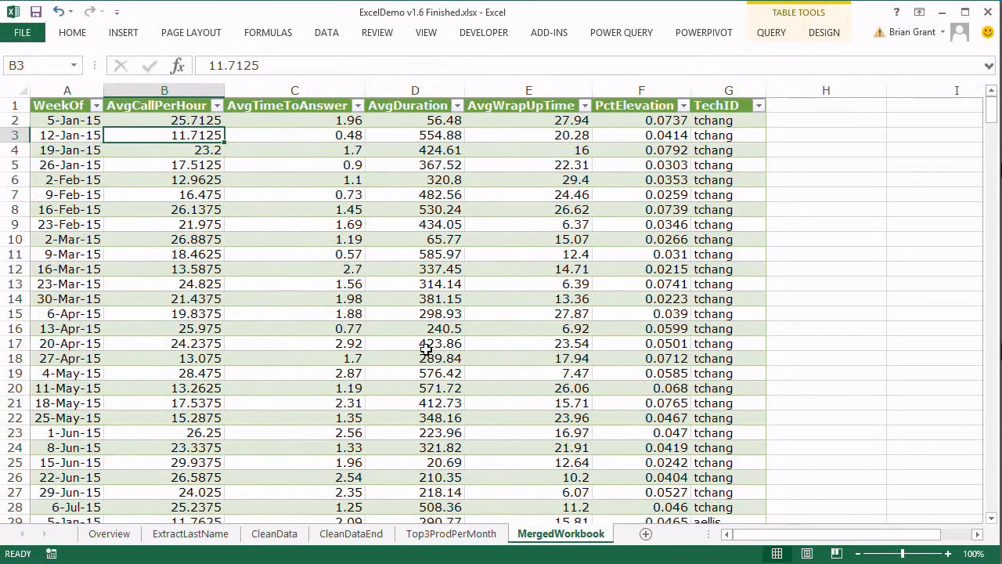
pyautogui.hotkey('alt', 'Tab')
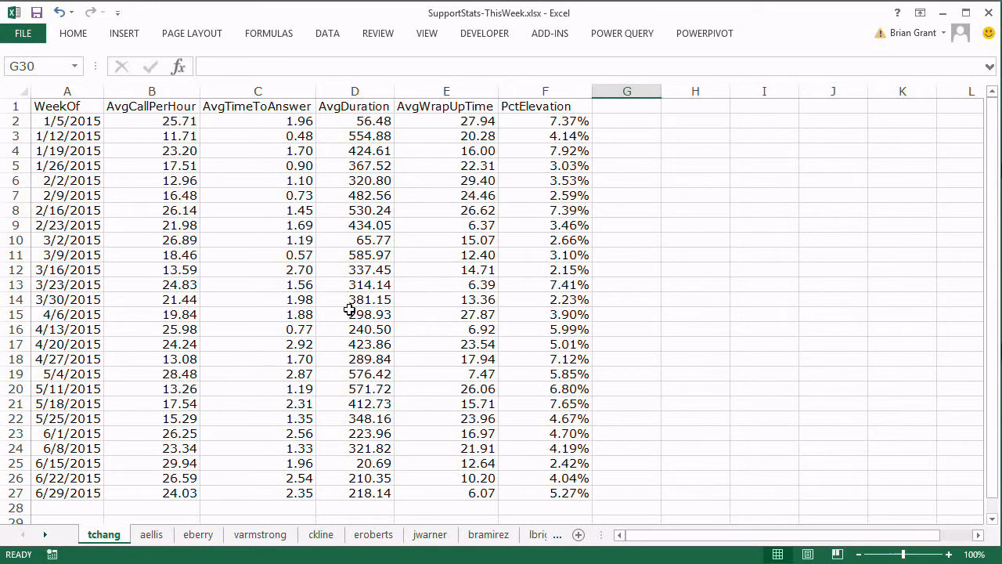
pyautogui.click(151, 535)
pyautogui.click(198, 535)
pyautogui.click(260, 535)
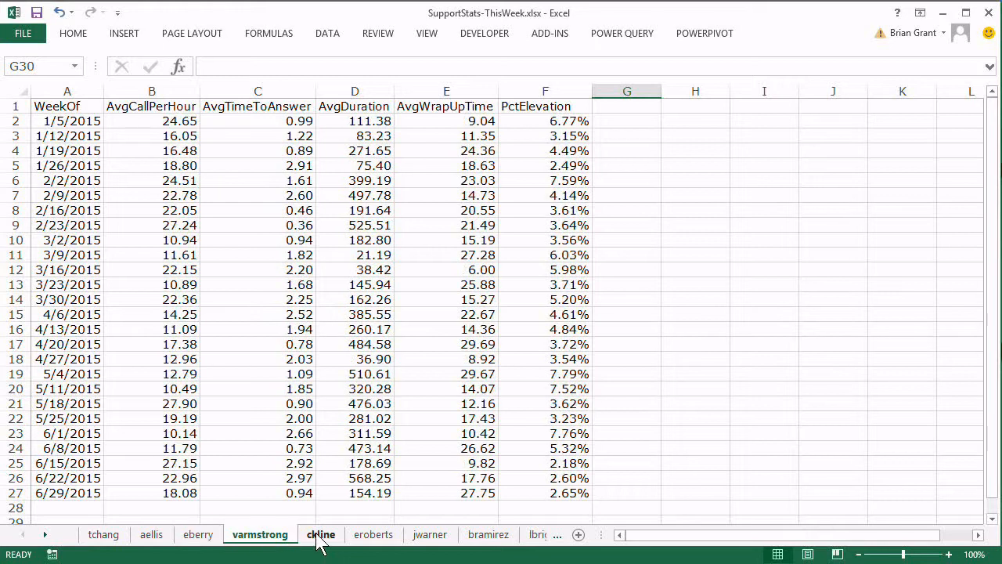
pyautogui.click(321, 534)
pyautogui.click(361, 537)
pyautogui.click(421, 537)
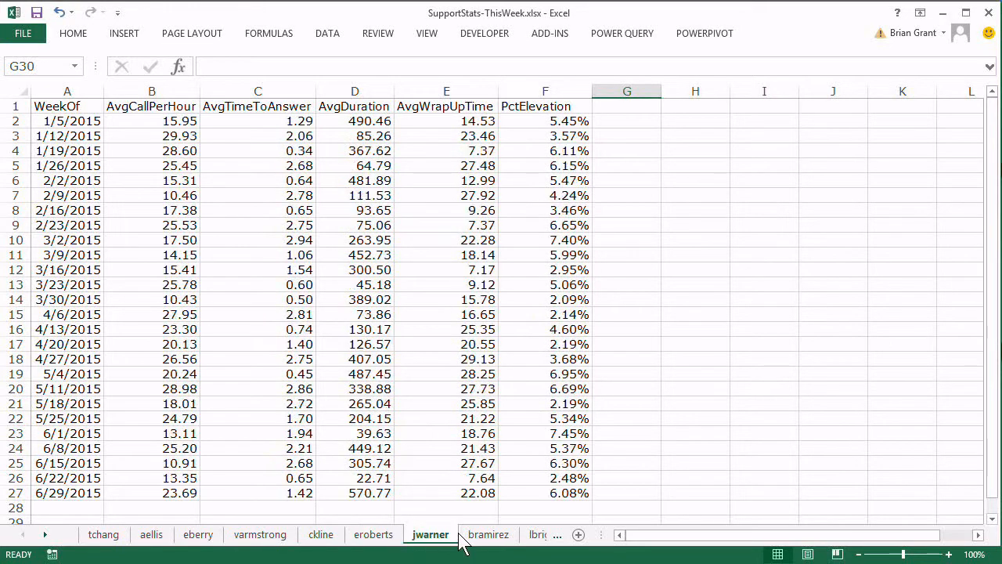
pyautogui.click(483, 541)
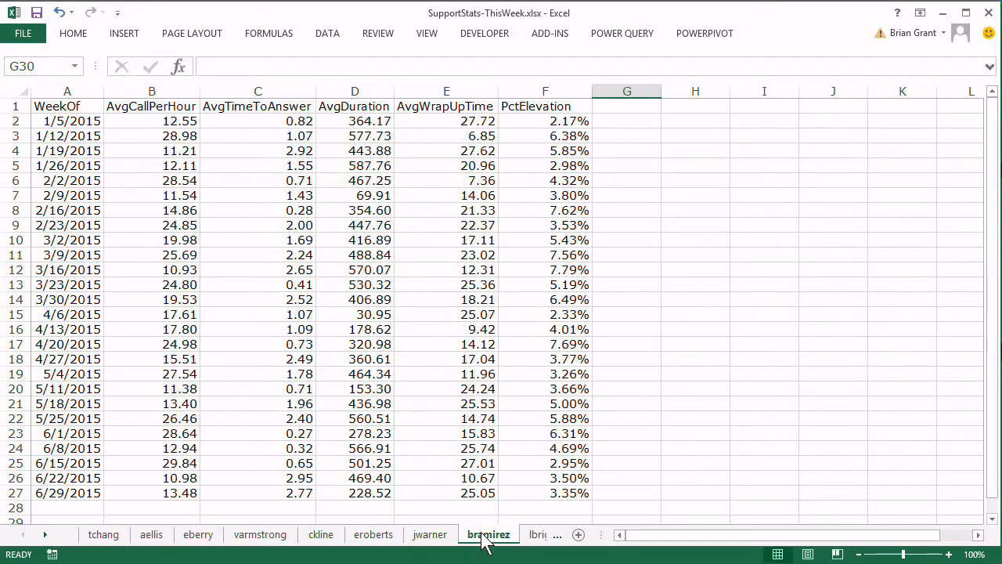
pyautogui.click(107, 543)
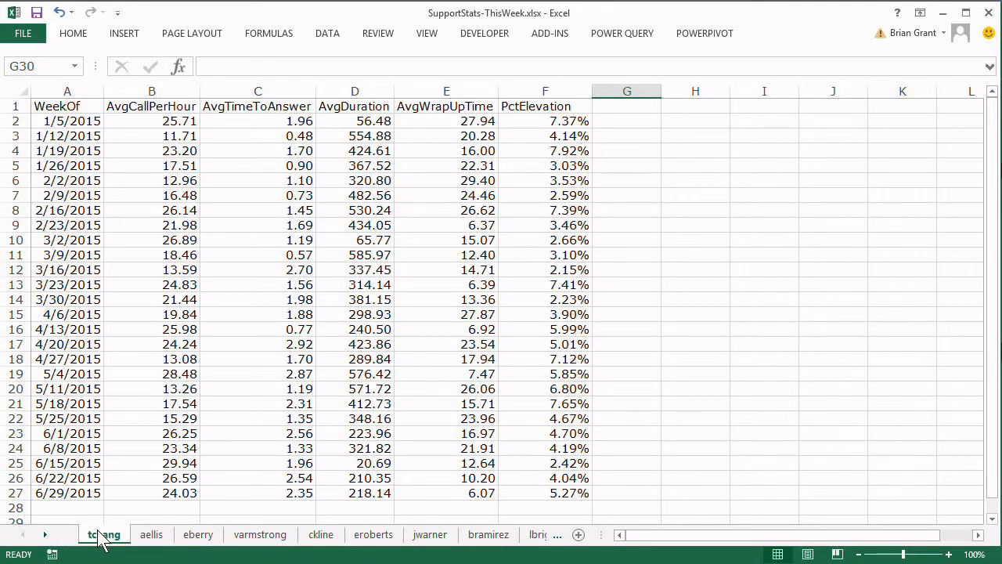
# Step: Close SupportStats-ThisWeek.xlsx and ExcelDemo v1.6 Finished.xlsx, discarding changes to the finished demo
pyautogui.click(988, 17)
pyautogui.click(737, 446)
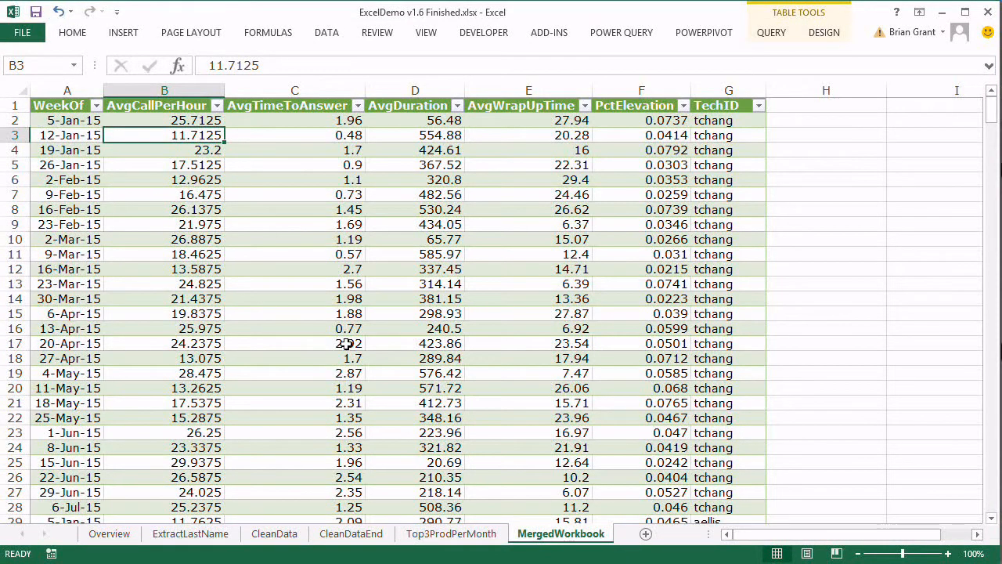
pyautogui.click(988, 17)
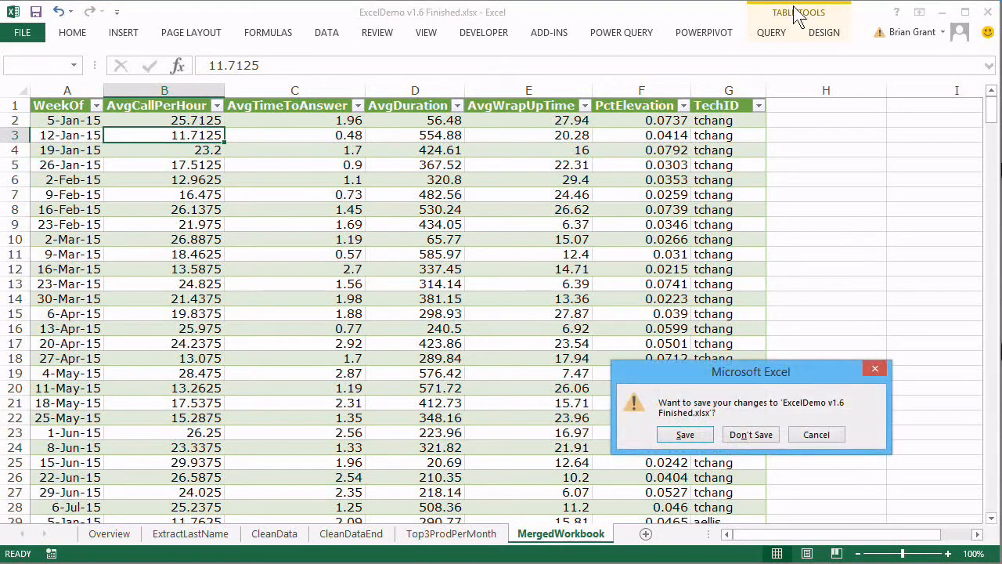
pyautogui.click(754, 435)
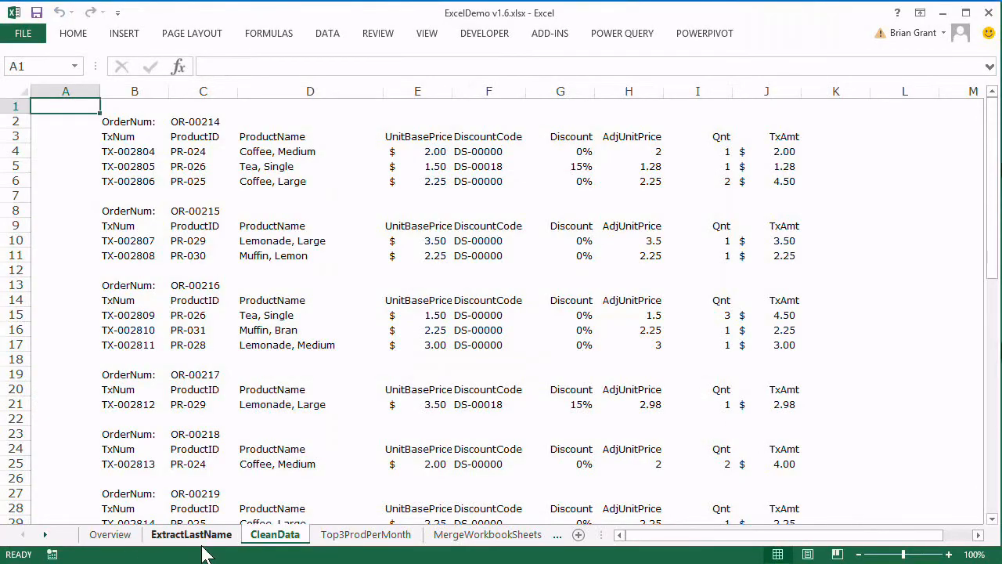
# Step: In D3 of the ExtractLastName sheet in ExcelDemo v1.6.xlsx, write the formula =ROW(INDIRECT( "1:" & Len(B3) )) without committing it
pyautogui.click(196, 535)
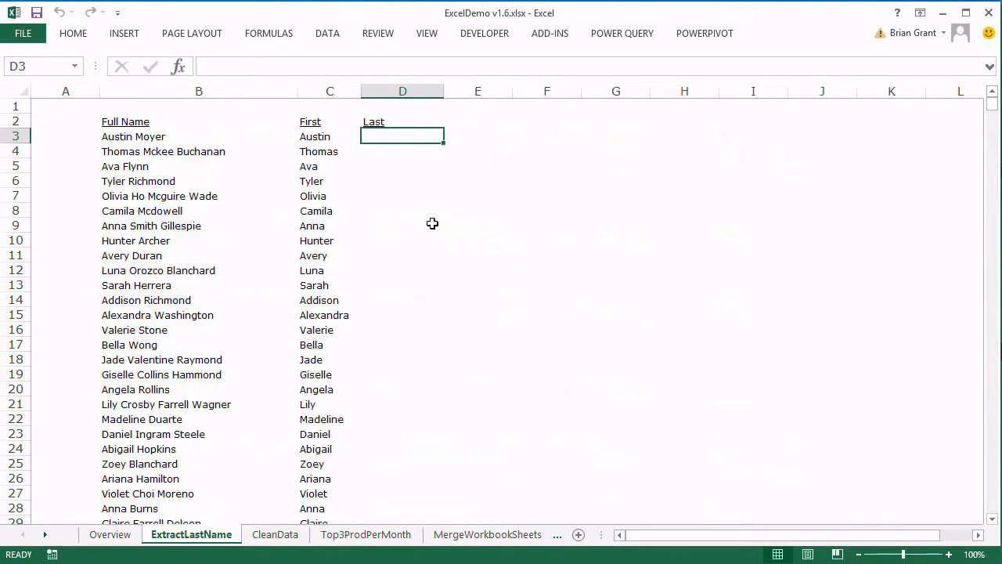
pyautogui.write('=ROW(')
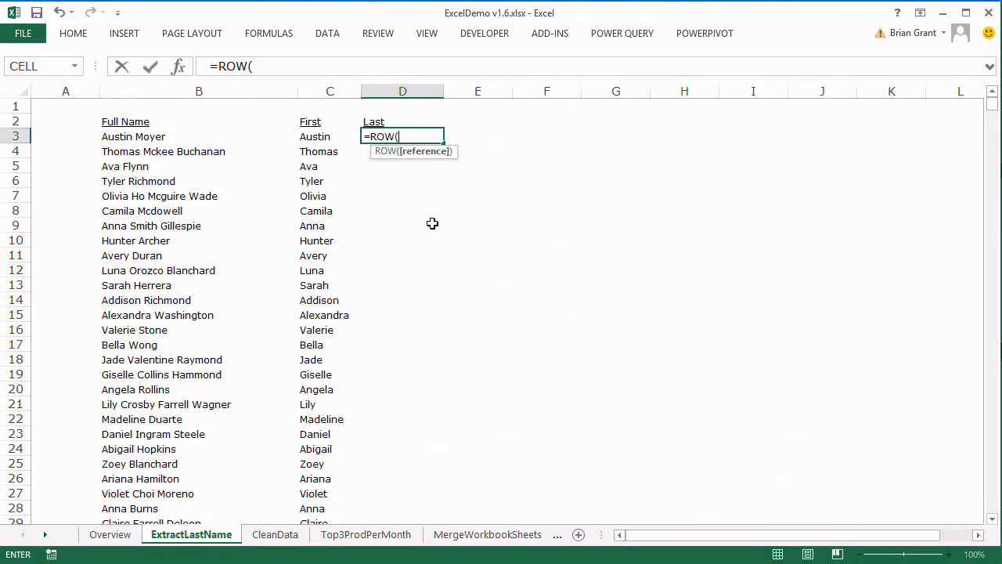
pyautogui.write('INDIRECT( "1')
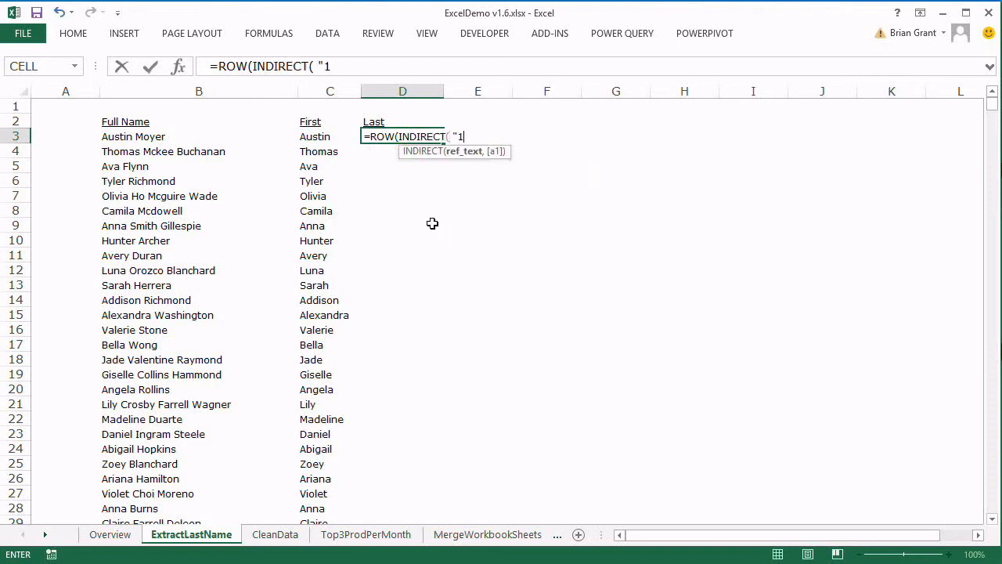
pyautogui.write(':" &')
pyautogui.write(' Len')
pyautogui.write('(')
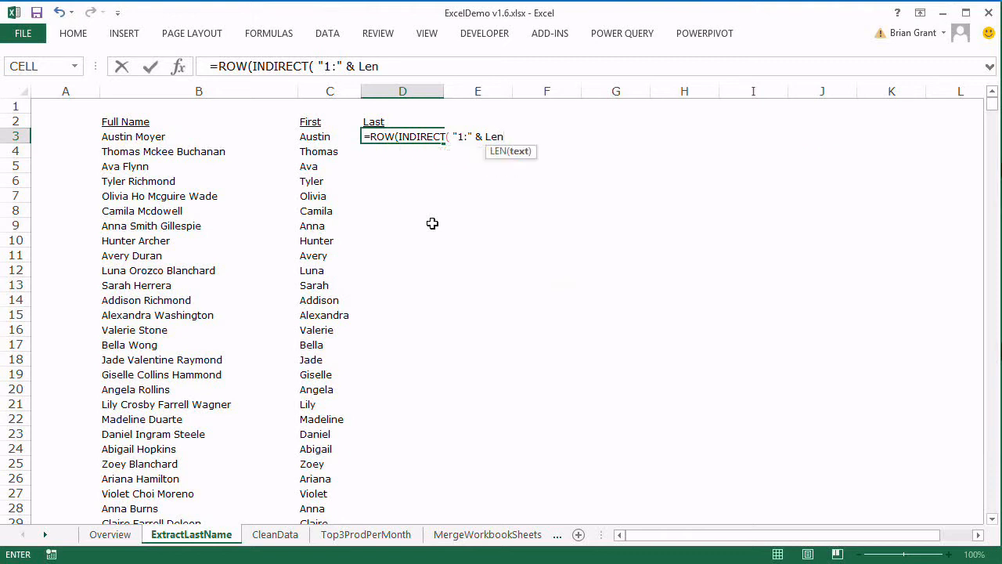
pyautogui.write('B3)')
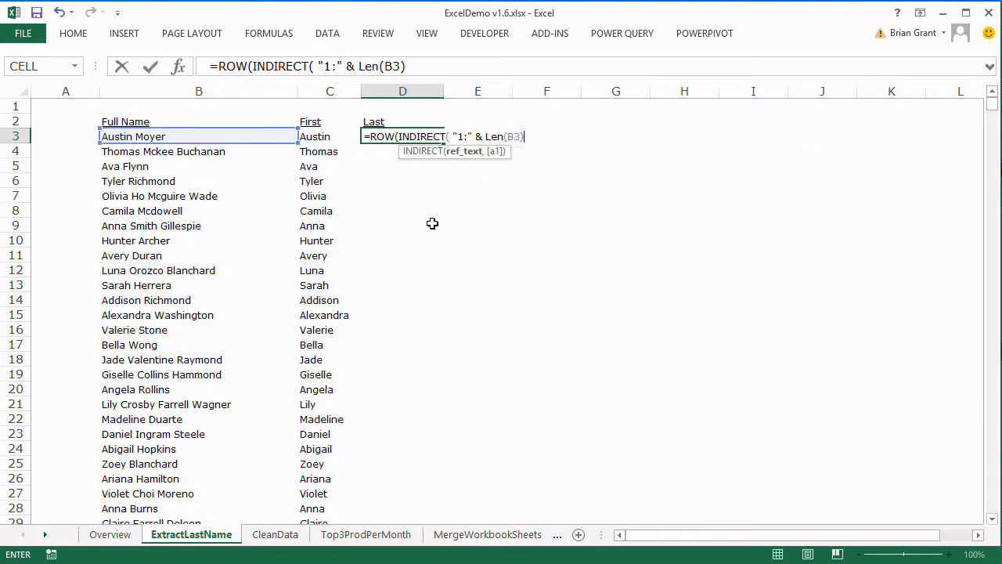
pyautogui.write(' )')
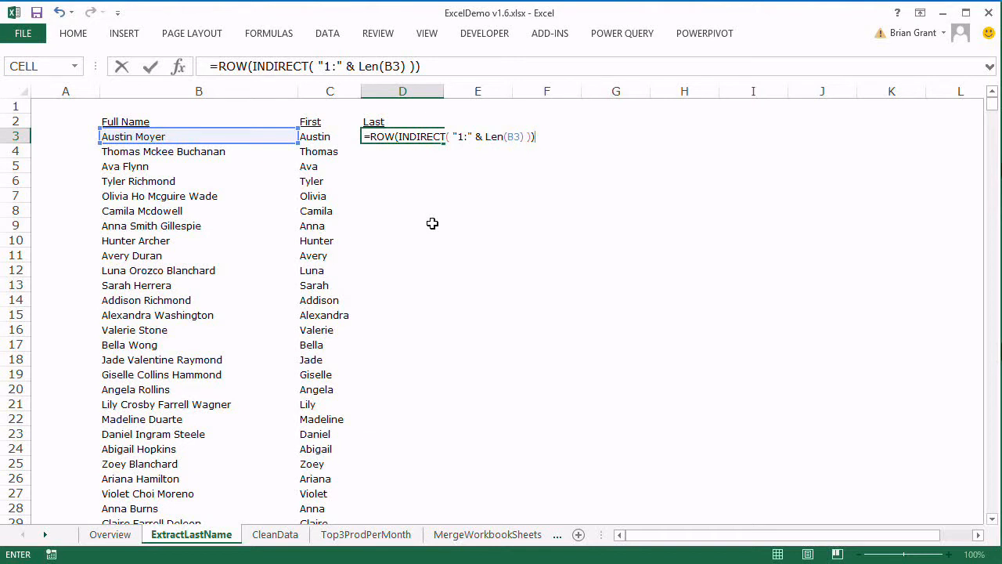
# Step: Evaluate the ROW expression inside the D3 formula to preview its array, and restore the formula text
pyautogui.hotkey('shift', 'Home')
pyautogui.hotkey('shift', 'Right')
pyautogui.press('F9')
pyautogui.hotkey('ctrl', 'z')
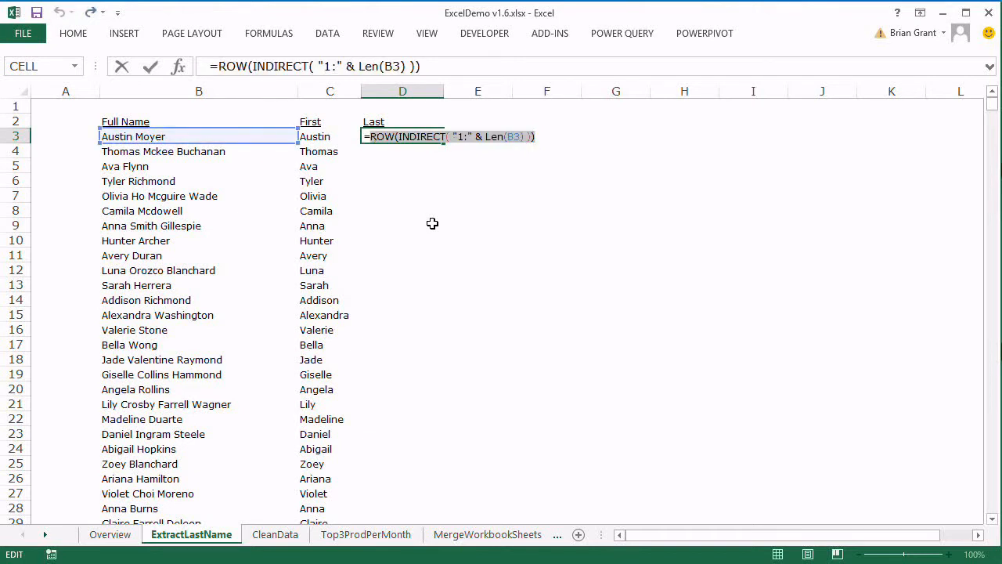
# Step: Wrap the ROW expression in D3 in a MID function with B3 as the text and 1 as the number of characters
pyautogui.press('Right')
pyautogui.press('Left')
pyautogui.press('Left')
pyautogui.press('Left')
pyautogui.press('Left')
pyautogui.press('Left')
pyautogui.press('Left')
pyautogui.press('Left')
pyautogui.press('Left')
pyautogui.press('Left')
pyautogui.press('Left')
pyautogui.press('Left')
pyautogui.press('Left')
pyautogui.press('Left')
pyautogui.press('Left')
pyautogui.press('Left')
pyautogui.press('Left')
pyautogui.press('Left')
pyautogui.press('Left')
pyautogui.press('Left')
pyautogui.press('Left')
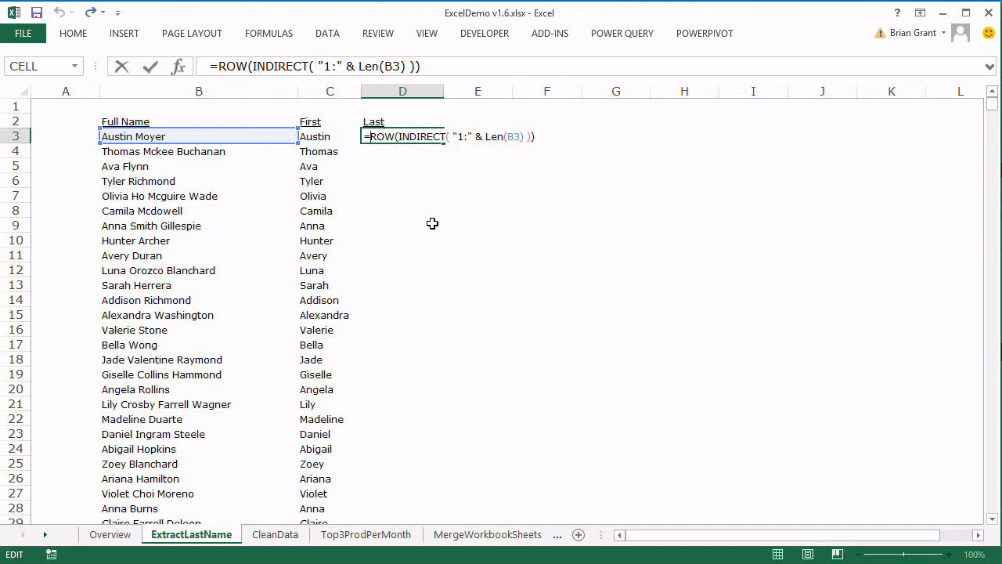
pyautogui.write('MID( ')
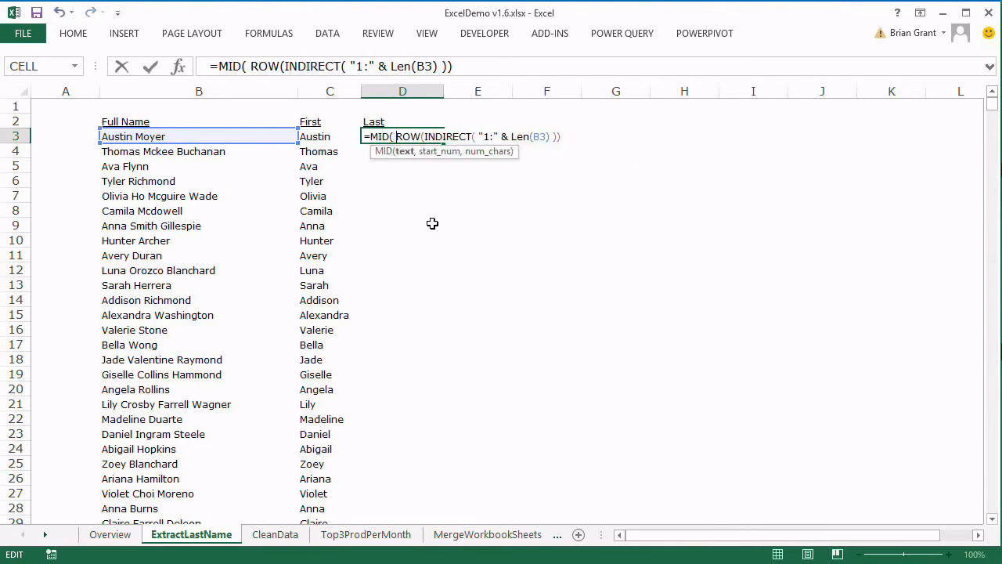
pyautogui.write('B3,')
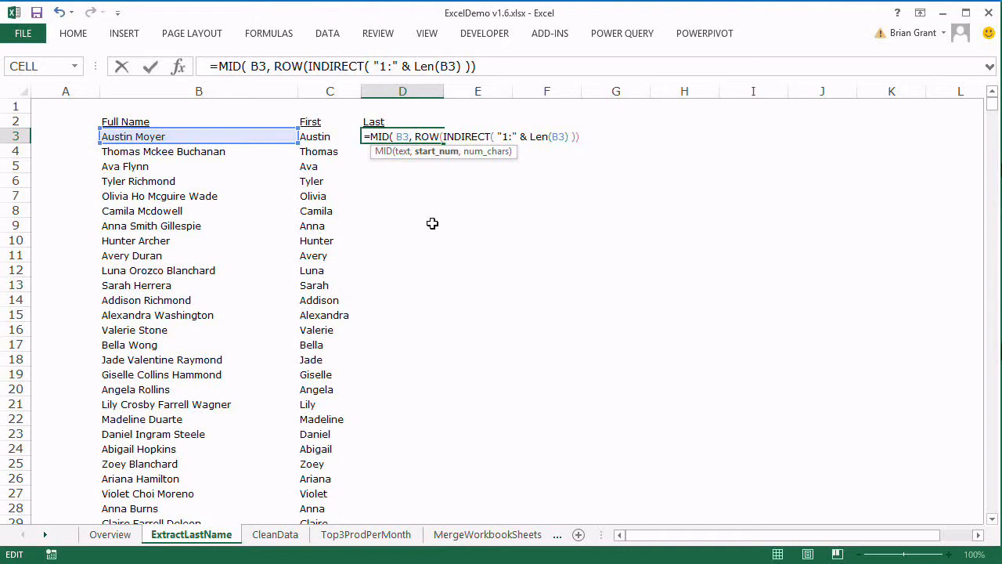
pyautogui.press('Right')
pyautogui.press('Right')
pyautogui.press('Right')
pyautogui.press('Right')
pyautogui.press('Right')
pyautogui.press('Right')
pyautogui.press('Right')
pyautogui.press('Right')
pyautogui.press('Right')
pyautogui.press('Right')
pyautogui.press('Right')
pyautogui.press('Right')
pyautogui.press('Right')
pyautogui.press('Right')
pyautogui.press('Right')
pyautogui.press('Right')
pyautogui.press('Right')
pyautogui.press('Right')
pyautogui.press('Right')
pyautogui.write(', 1)')
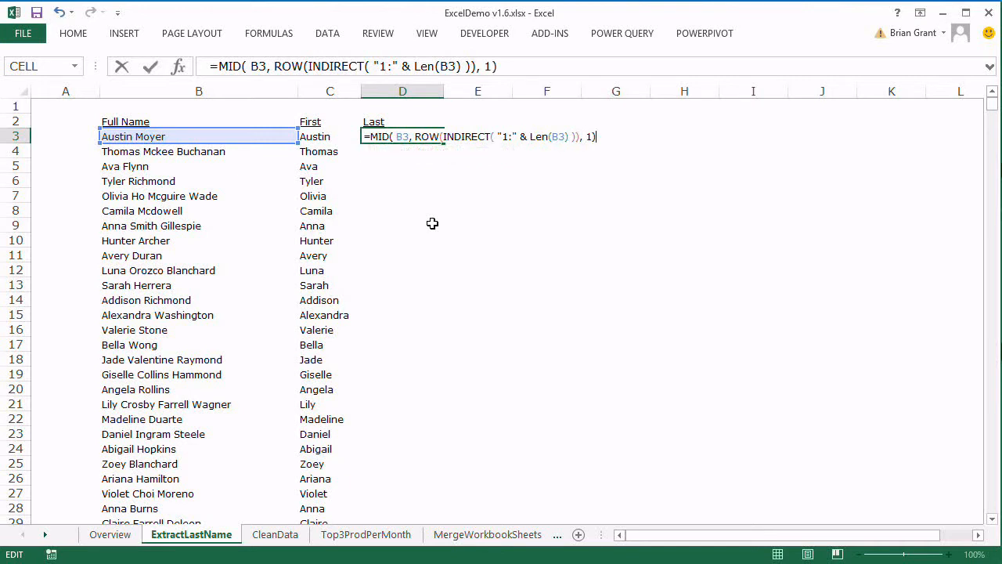
# Step: Evaluate the MID expression inside the D3 formula to preview its character array, and restore the formula text
pyautogui.hotkey('shift', 'Home')
pyautogui.press('F9')
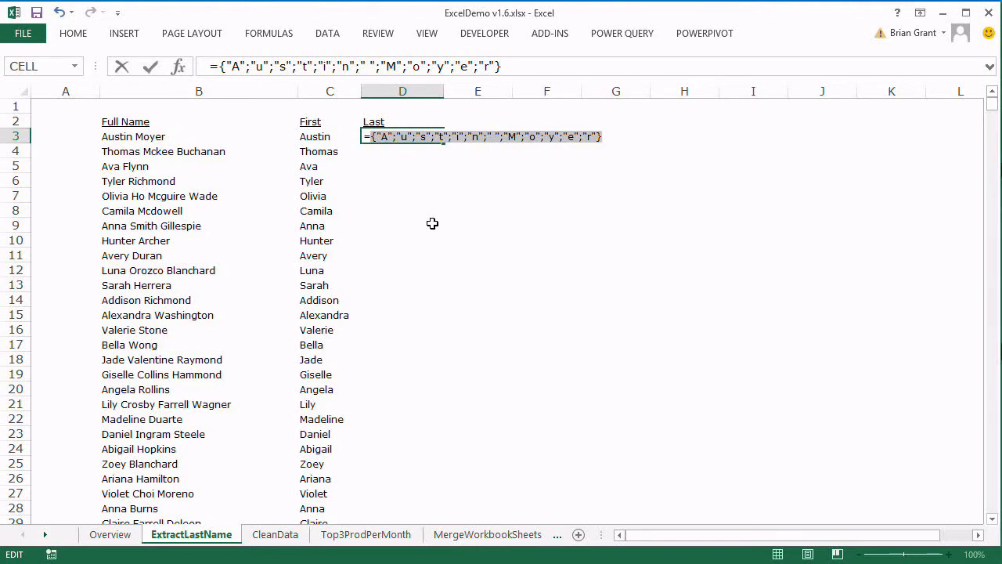
pyautogui.hotkey('ctrl', 'z')
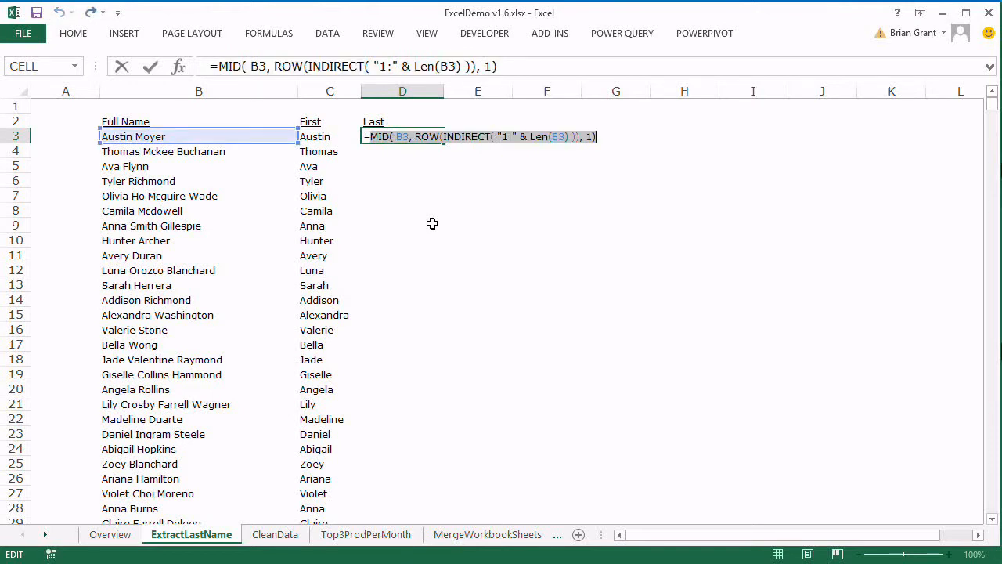
# Step: Wrap the MID expression in D3 in an IF function whose logical test compares each character with a space, = " "
pyautogui.press('Right')
pyautogui.press('Left')
pyautogui.press('Left')
pyautogui.press('Left')
pyautogui.press('Left')
pyautogui.press('Left')
pyautogui.press('Left')
pyautogui.press('Left')
pyautogui.press('Left')
pyautogui.press('Left')
pyautogui.press('Left')
pyautogui.press('Left')
pyautogui.press('Left')
pyautogui.press('Left')
pyautogui.press('Left')
pyautogui.press('Left')
pyautogui.press('Left')
pyautogui.press('Left')
pyautogui.press('Left')
pyautogui.press('Left')
pyautogui.press('Left')
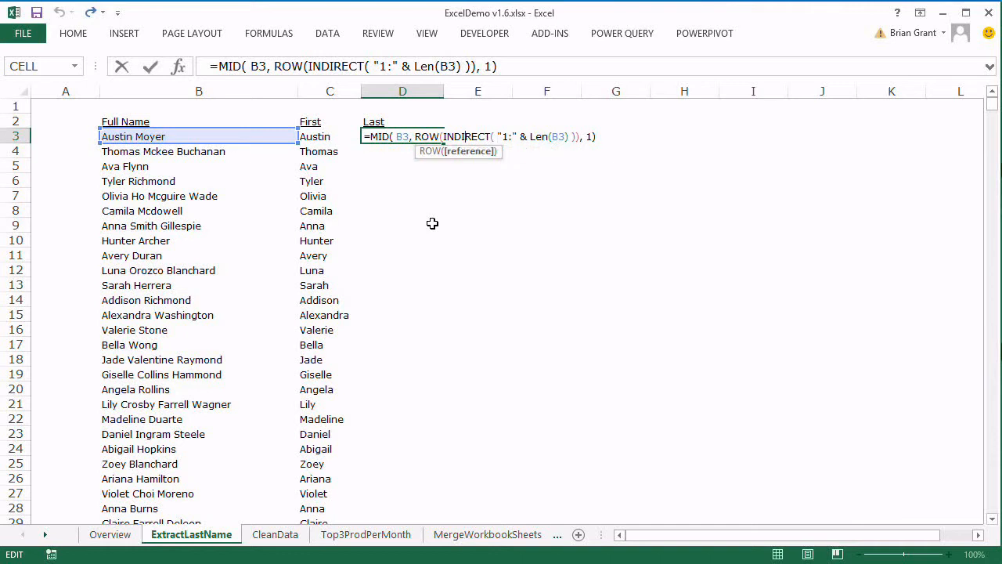
pyautogui.press('Left')
pyautogui.write('IF(')
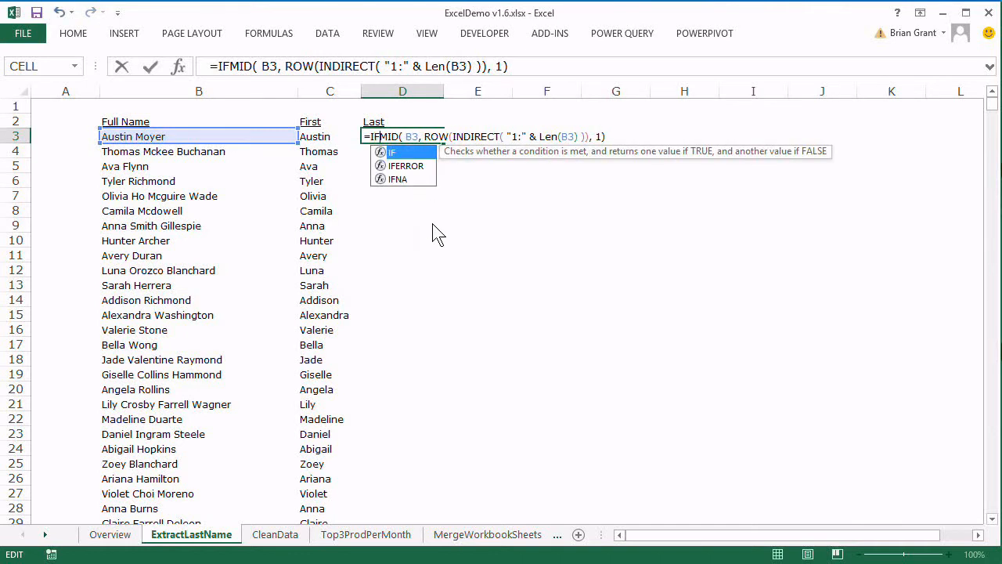
pyautogui.press('Right')
pyautogui.press('Right')
pyautogui.press('Right')
pyautogui.press('Right')
pyautogui.press('Right')
pyautogui.press('Right')
pyautogui.press('Right')
pyautogui.press('Right')
pyautogui.press('Right')
pyautogui.press('Right')
pyautogui.press('Right')
pyautogui.press('Right')
pyautogui.press('Right')
pyautogui.press('Right')
pyautogui.press('Right')
pyautogui.press('Right')
pyautogui.press('Right')
pyautogui.press('Right')
pyautogui.press('Right')
pyautogui.press('Right')
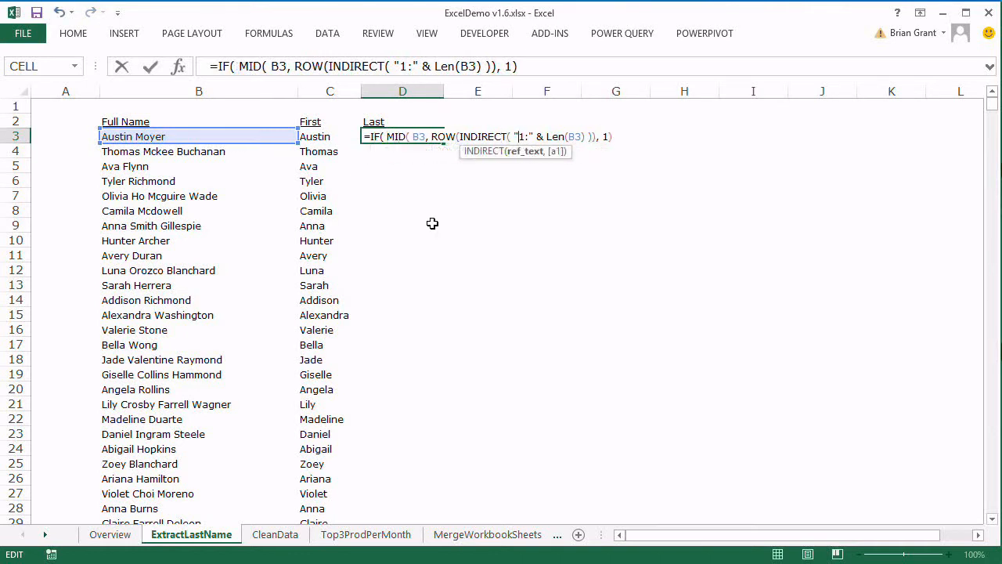
pyautogui.press('Right')
pyautogui.press('Right')
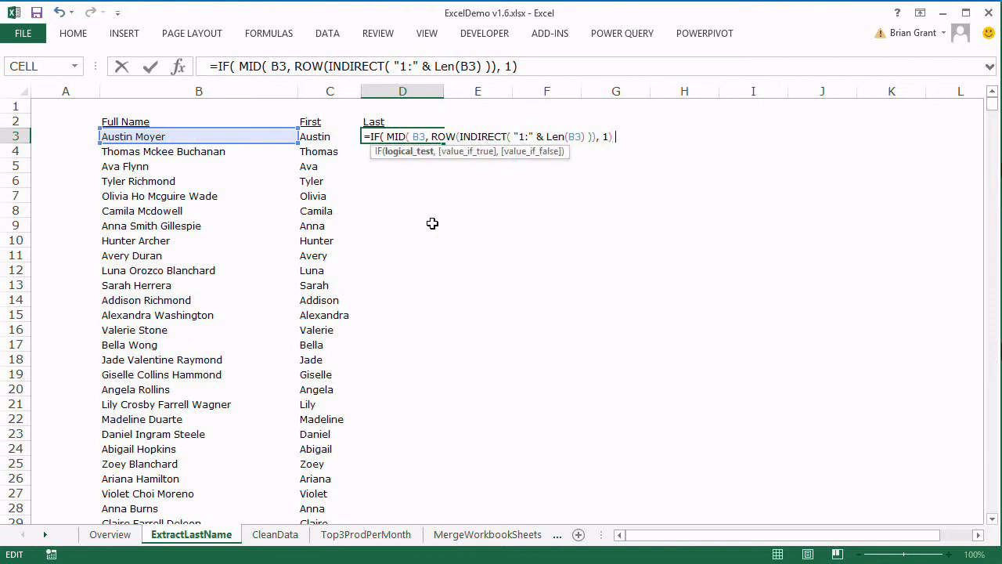
pyautogui.write(',')
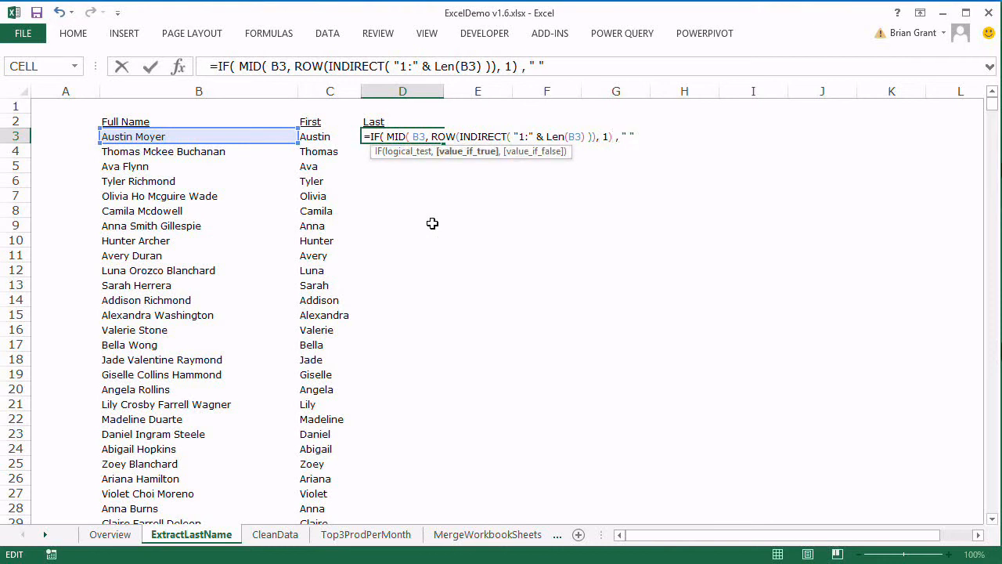
pyautogui.press('BackSpace')
pyautogui.press('BackSpace')
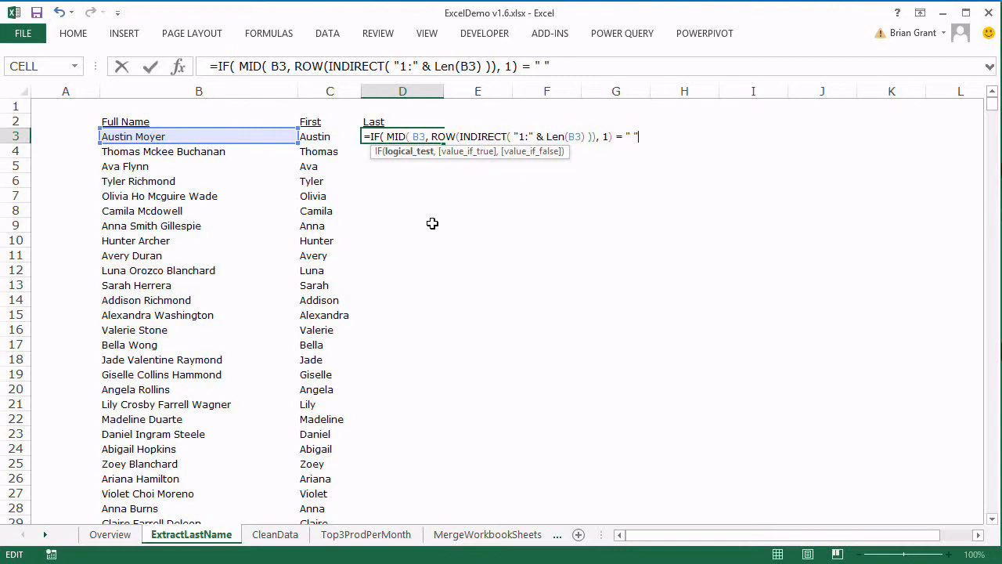
pyautogui.write('= " ", ')
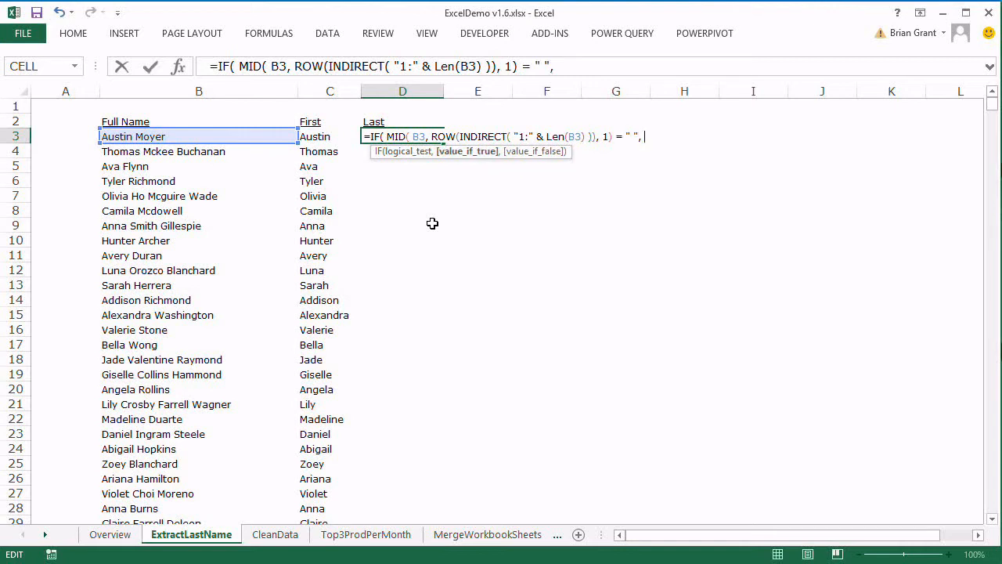
# Step: Complete the IF function with ROW(INDIRECT( "1:" &Len(b3))) as the value if true and "" as the value if false
pyautogui.write('ROW')
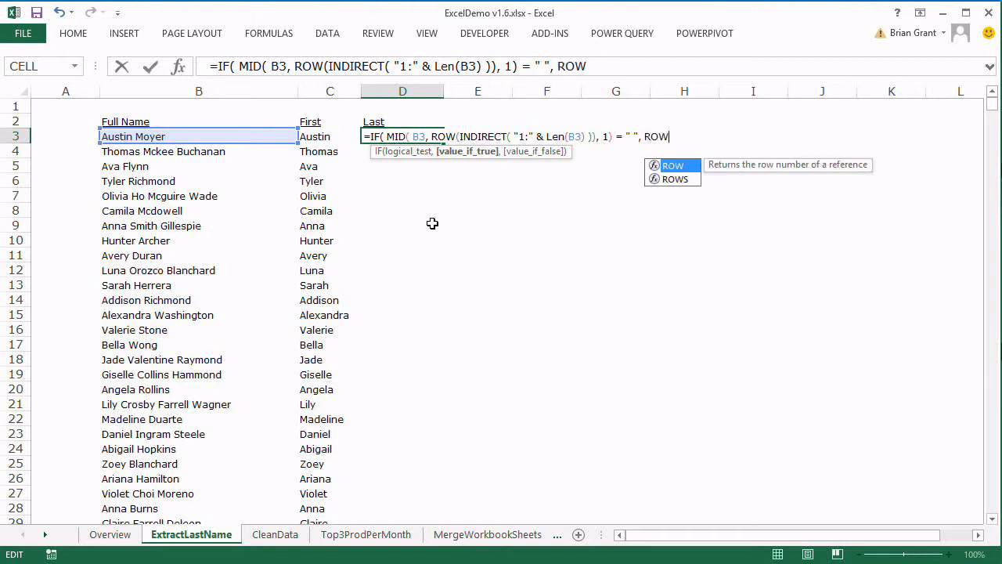
pyautogui.write('(IN')
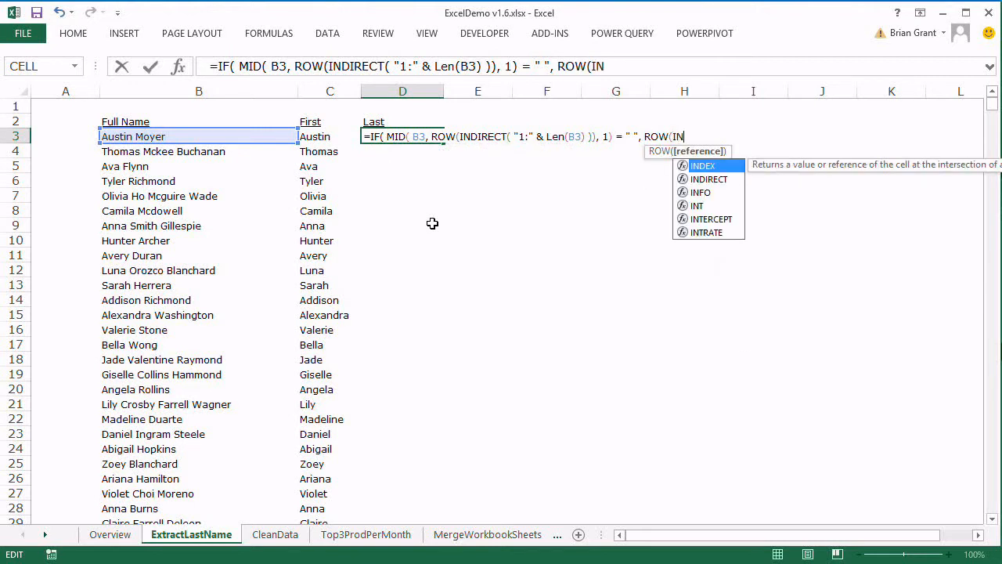
pyautogui.write('DIRECT(')
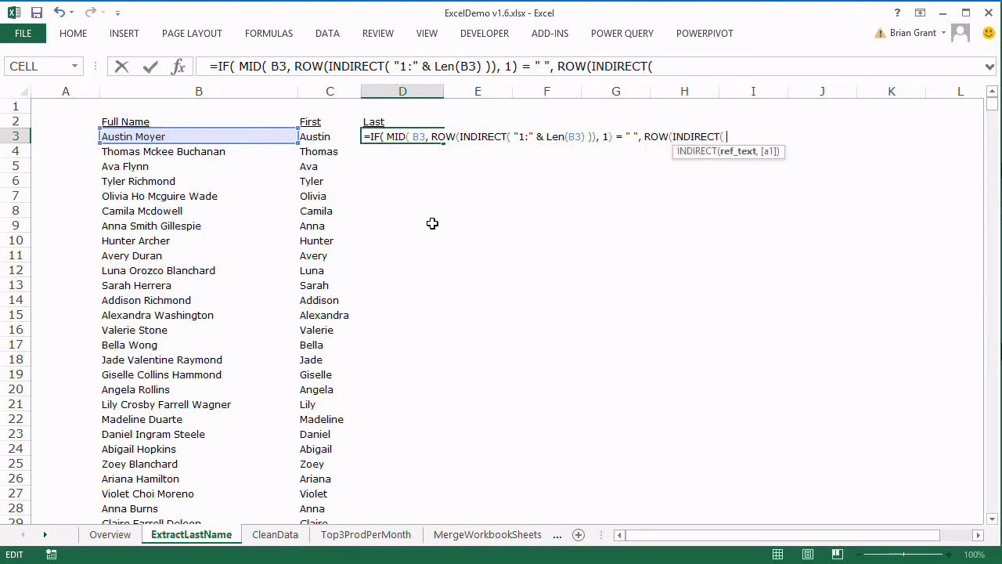
pyautogui.write(' "1:" &Len')
pyautogui.write('(b3)')
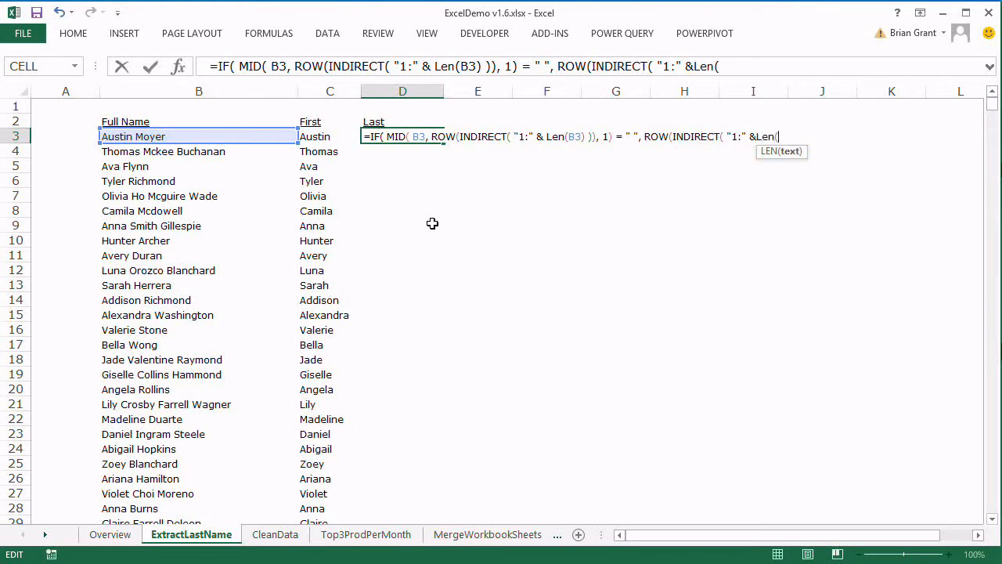
pyautogui.write(')')
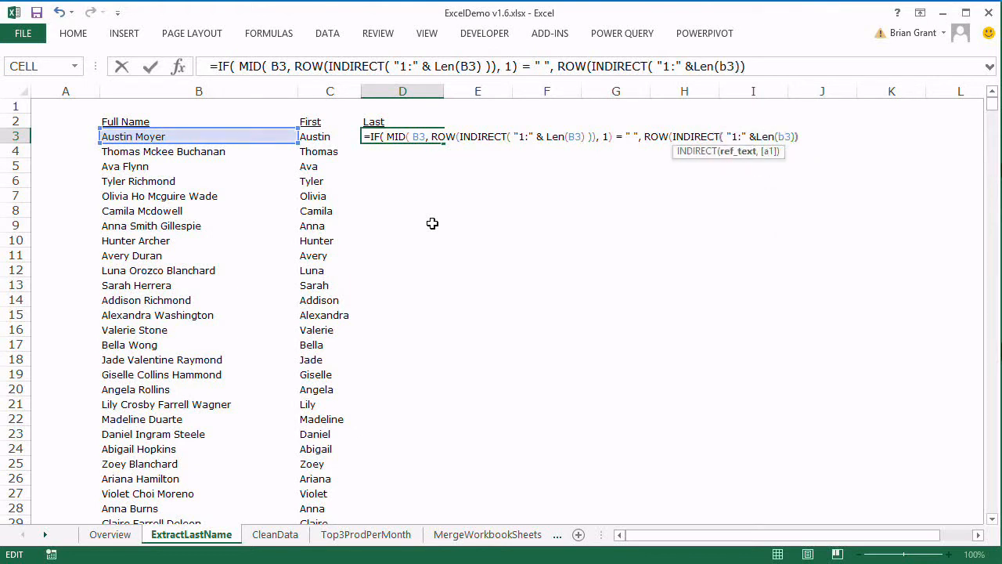
pyautogui.write(')')
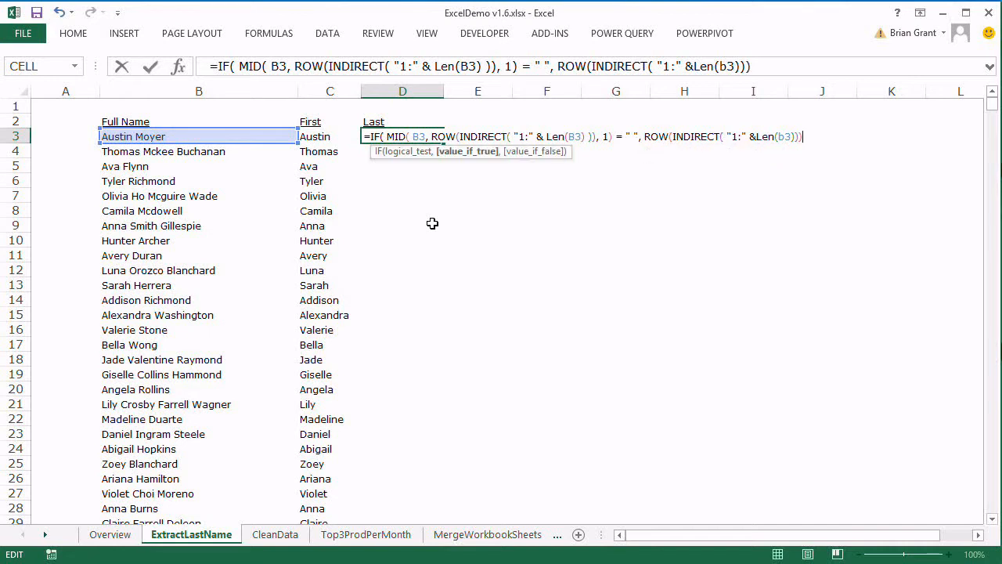
pyautogui.write(', ')
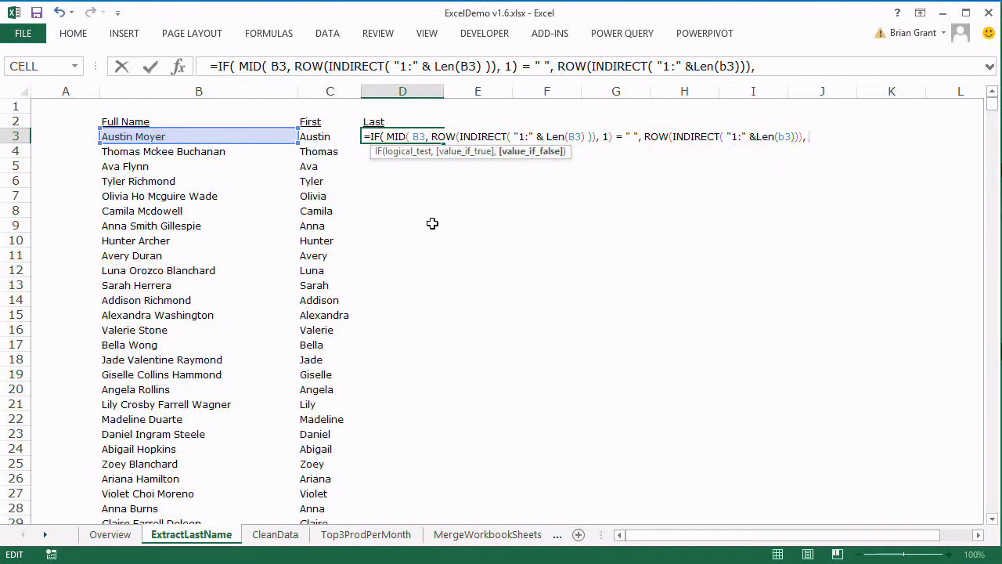
pyautogui.write('"")')
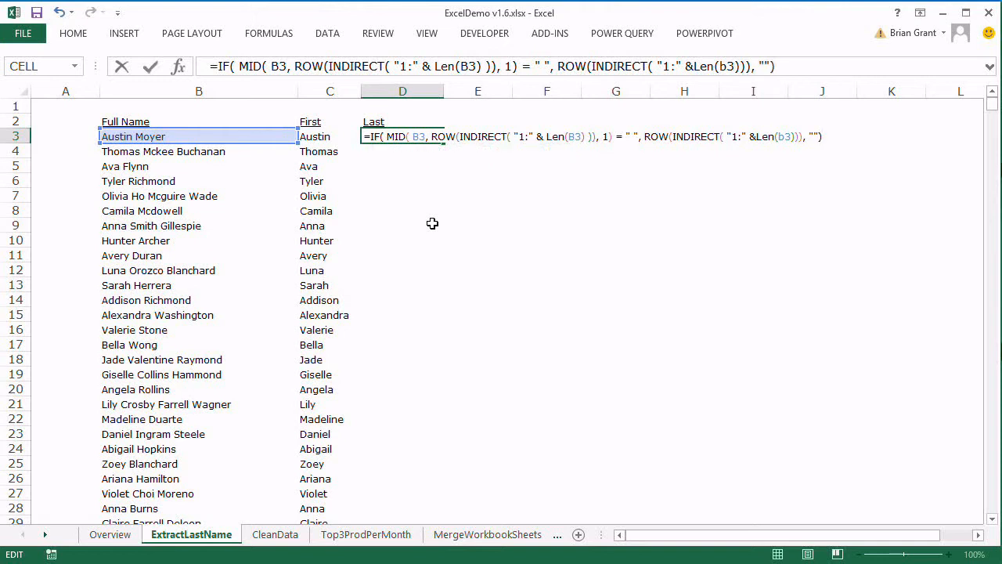
# Step: Evaluate the whole IF expression in D3 to preview its array of space positions, and restore the formula text
pyautogui.press('F9')
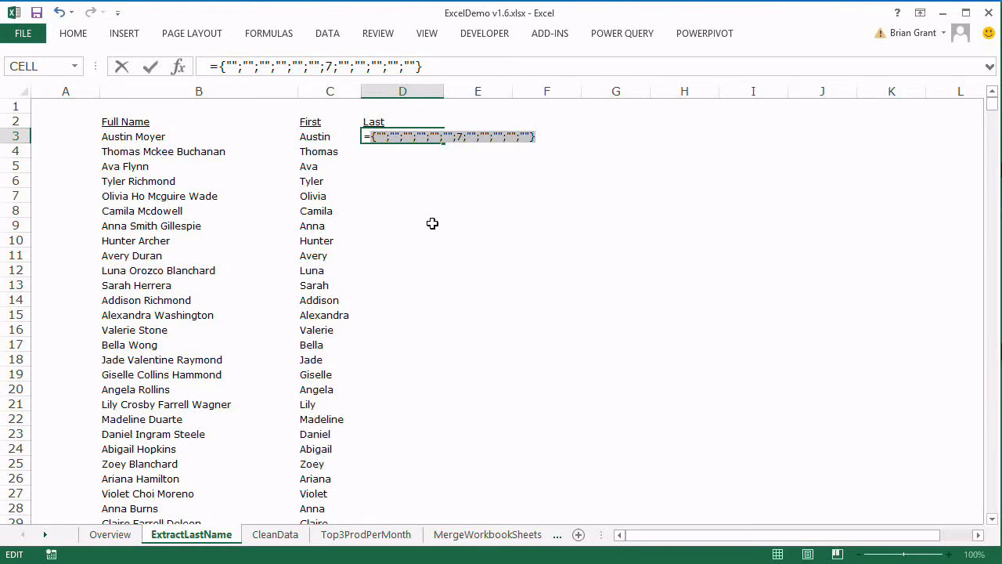
pyautogui.hotkey('ctrl', 'z')
pyautogui.press('Right')
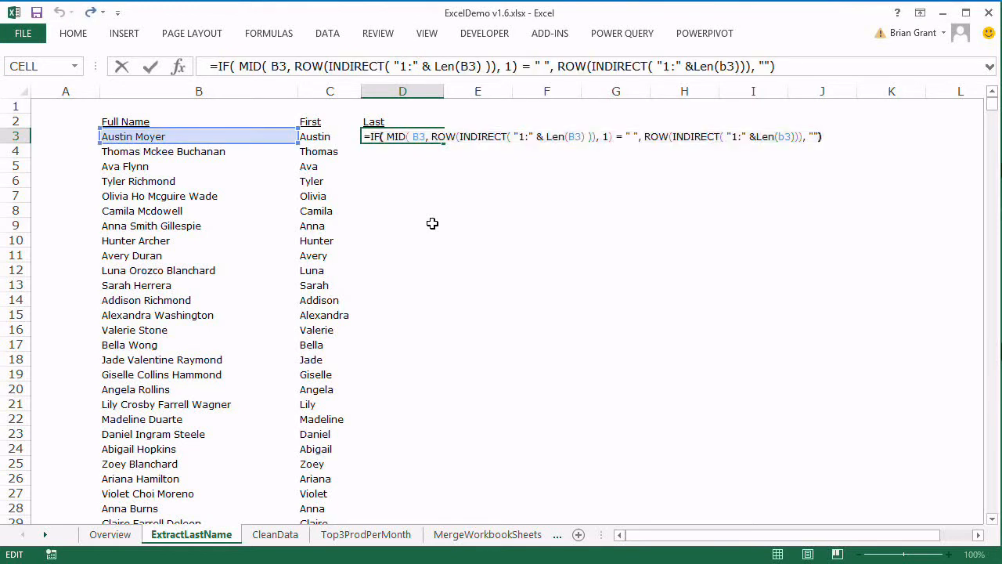
# Step: Wrap the IF expression in D3 in a MAX function to pick the position of the last space
pyautogui.press('Left')
pyautogui.press('Left')
pyautogui.press('Left')
pyautogui.press('Left')
pyautogui.press('Left')
pyautogui.press('Left')
pyautogui.press('Left')
pyautogui.press('Left')
pyautogui.press('Left')
pyautogui.press('Left')
pyautogui.press('Left')
pyautogui.press('Left')
pyautogui.press('Left')
pyautogui.press('Left')
pyautogui.press('Left')
pyautogui.press('Left')
pyautogui.press('Left')
pyautogui.press('Left')
pyautogui.press('Left')
pyautogui.press('Left')
pyautogui.press('Home')
pyautogui.press('Right')
pyautogui.write('MAX( ')
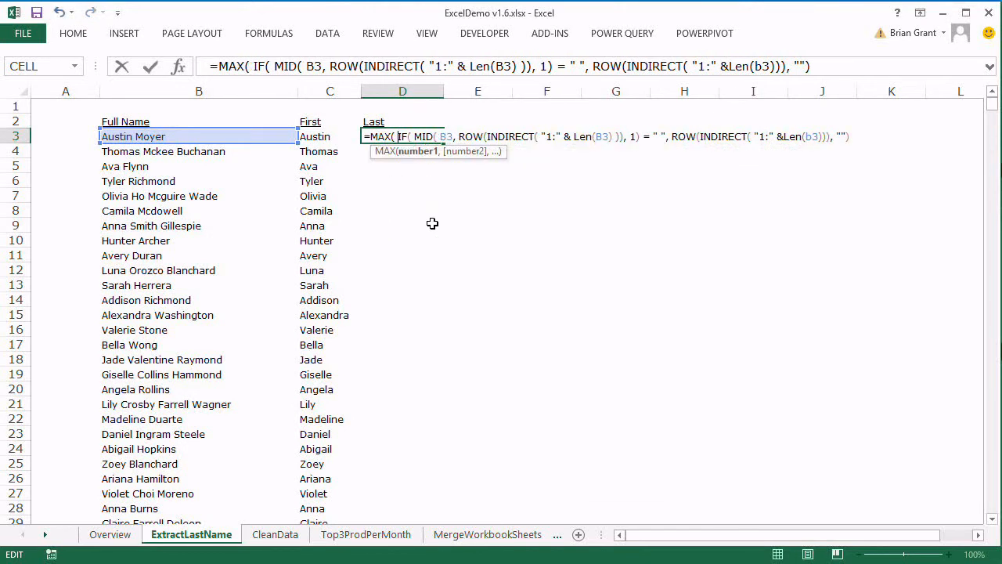
pyautogui.write(')')
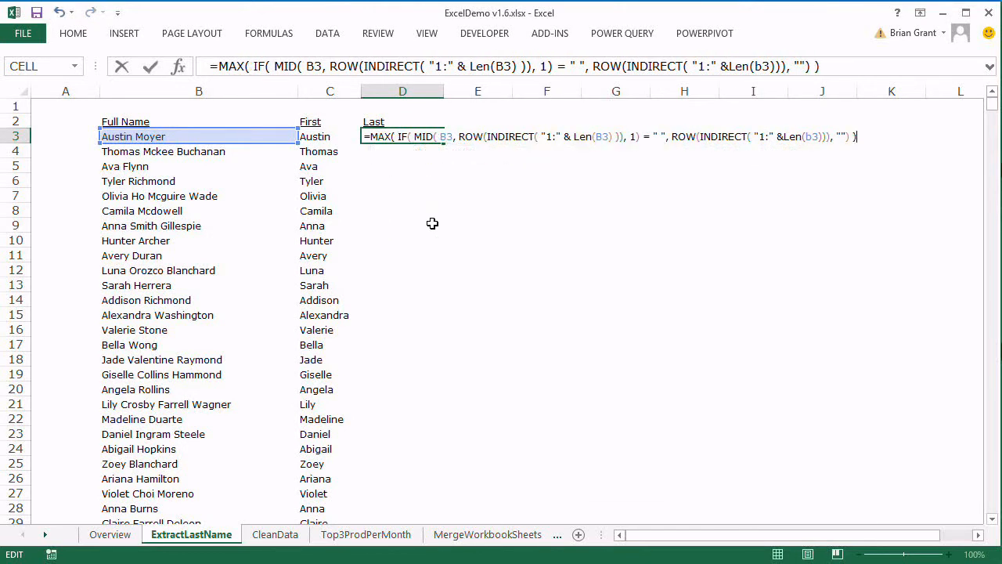
# Step: Evaluate the MAX expression in D3 to preview its result, and restore the formula text
pyautogui.press('F9')
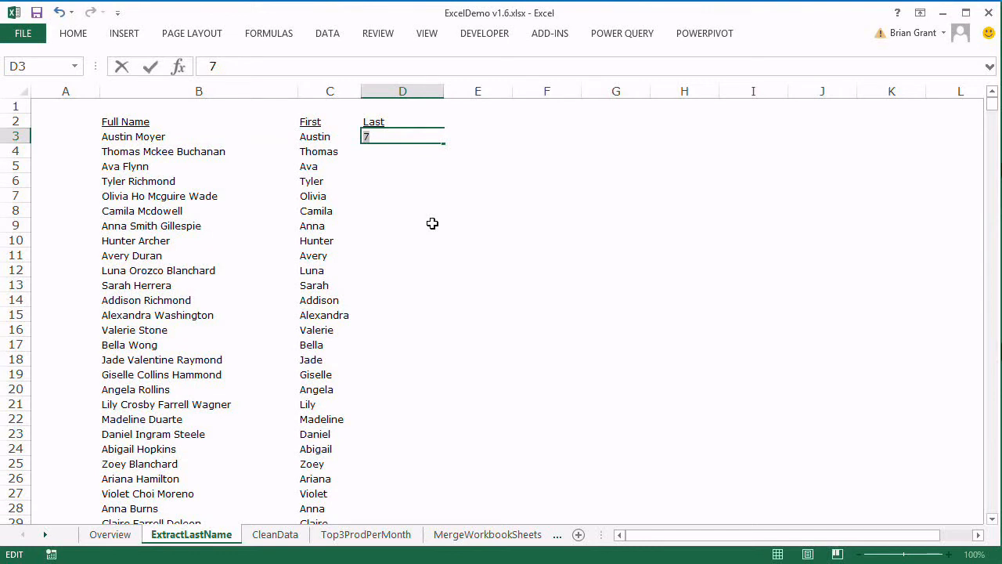
pyautogui.hotkey('ctrl', 'z')
# Step: Wrap the MAX expression in an outer MID function with B3 as text, 1+MAX as start position and LEN(B3) as number of characters
pyautogui.press('Home')
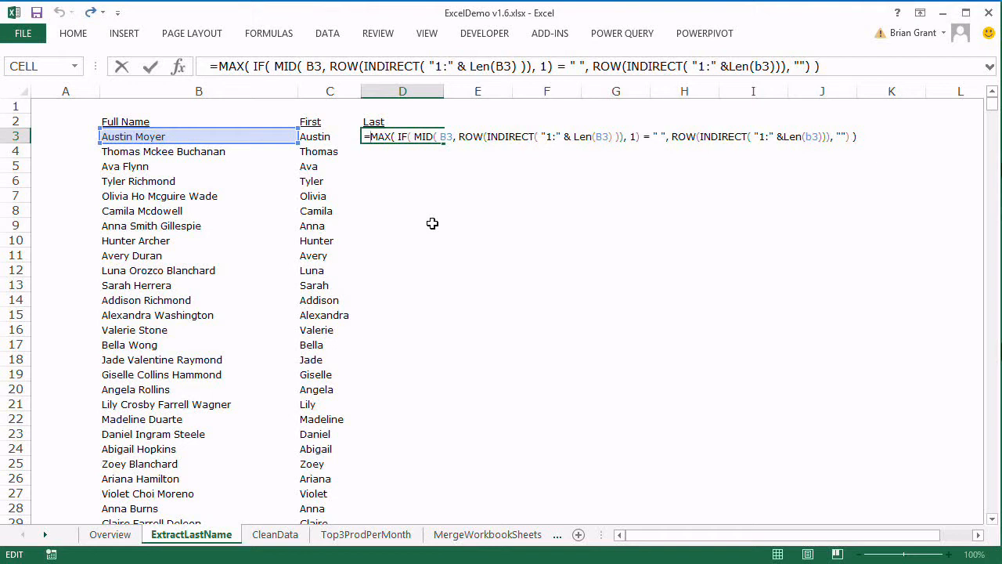
pyautogui.write('MID(')
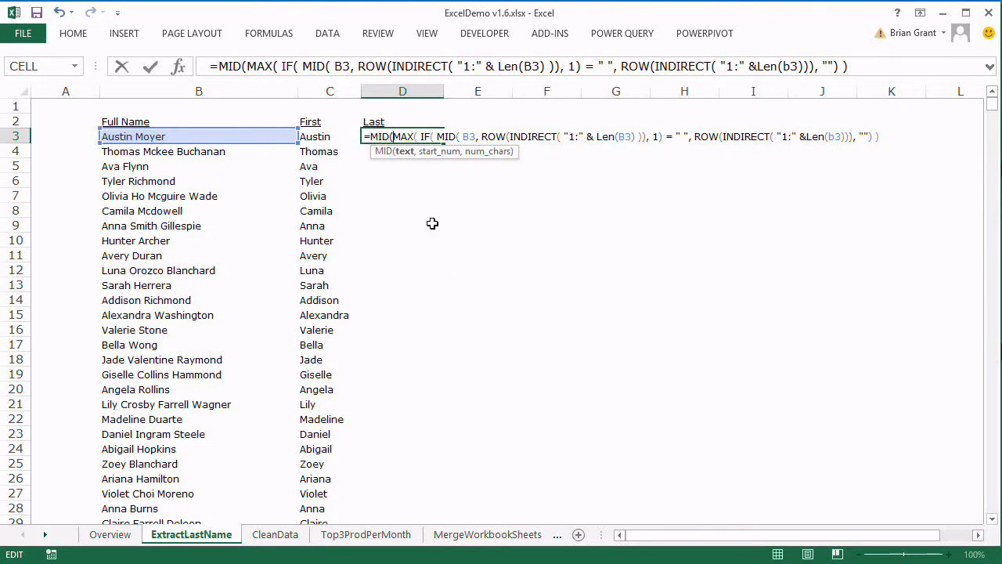
pyautogui.write(' B3, ')
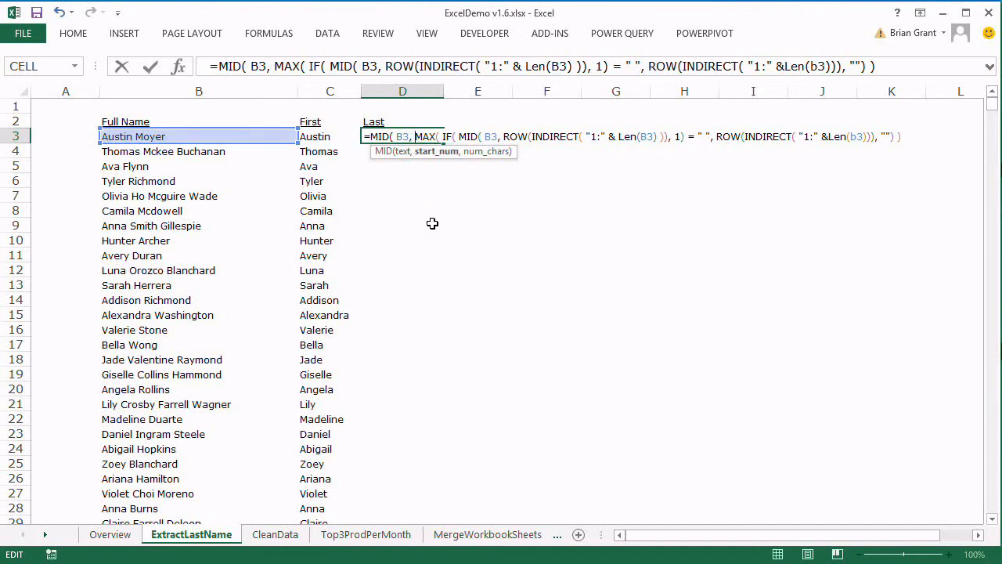
pyautogui.write('1+')
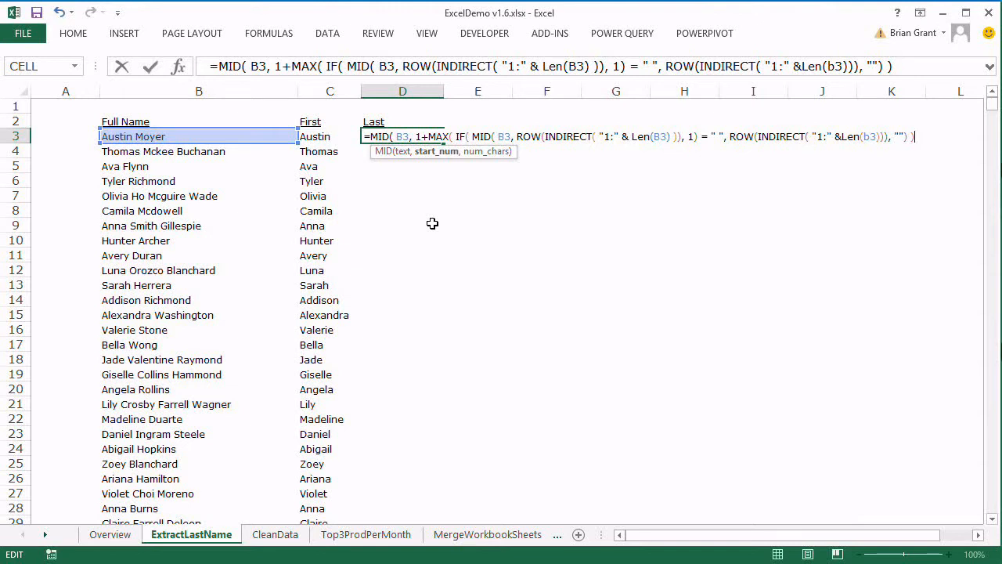
pyautogui.write(', ')
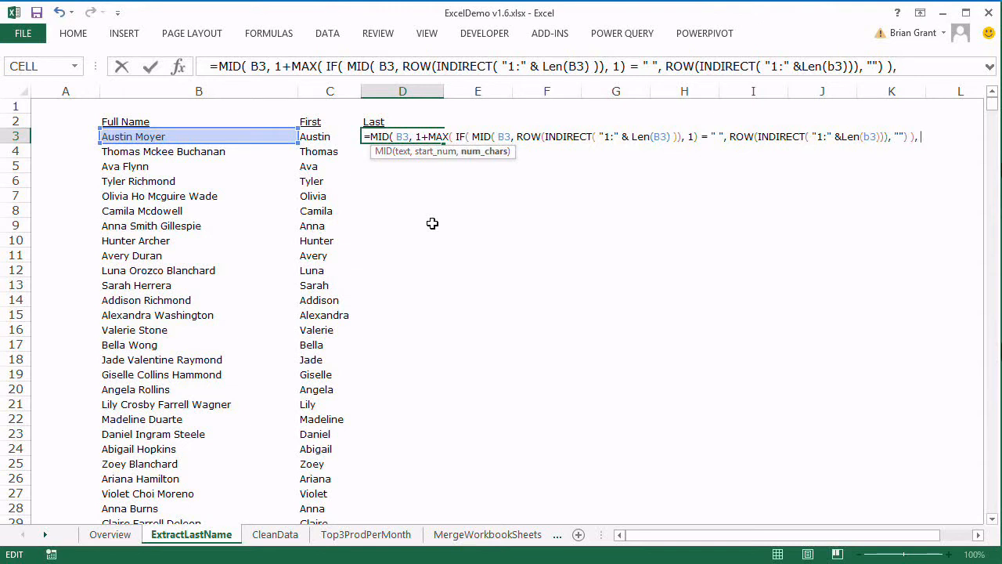
pyautogui.write('LEN(B3)')
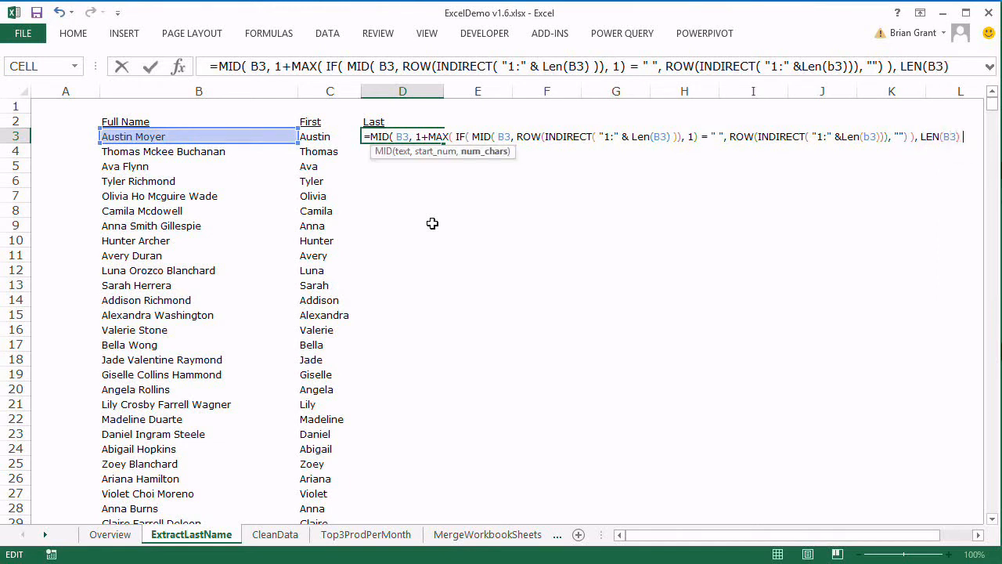
pyautogui.write(' )')
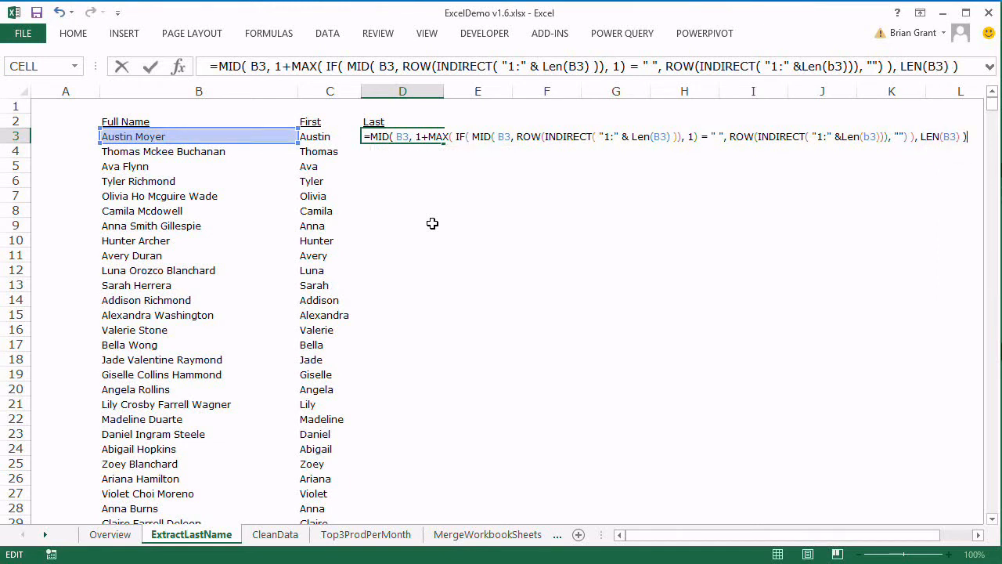
# Step: Commit the D3 formula as an array formula and fill it down the Last column for all full names
pyautogui.hotkey('ctrl', 'shift', 'Return')
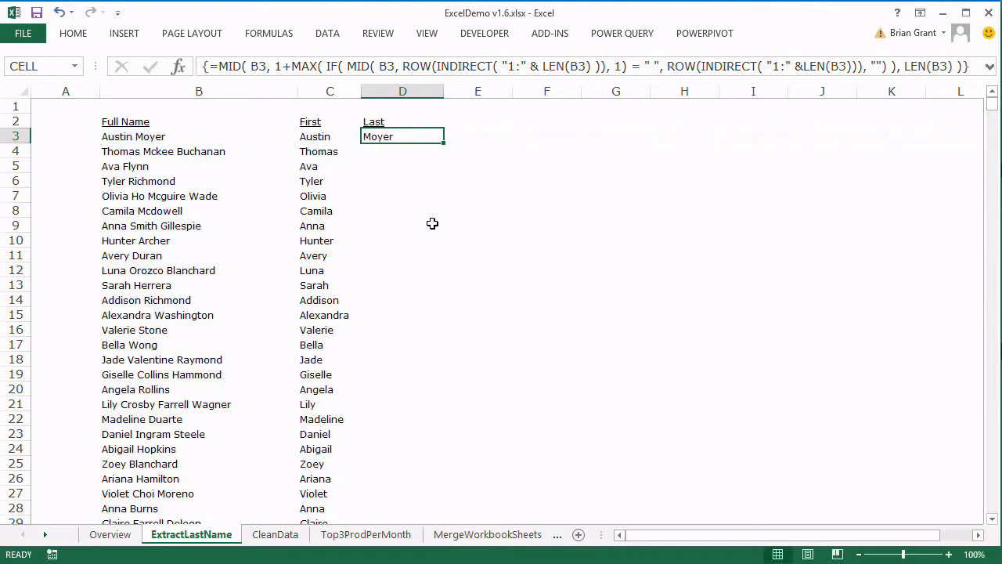
pyautogui.doubleClick(441, 140)
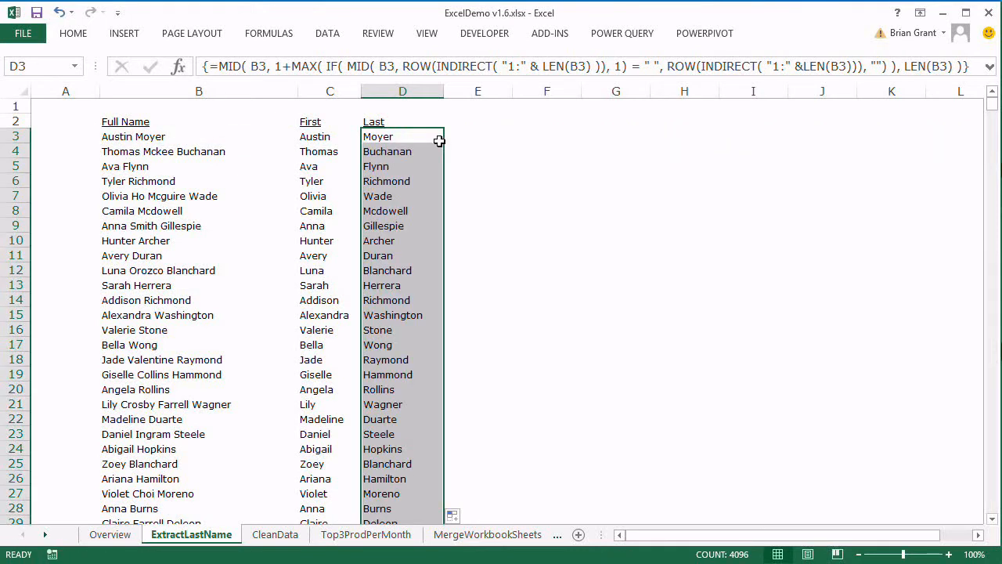
# Step: On the CleanData sheet, select the blank cells in column B with Go To Special and delete their entire rows
pyautogui.hotkey('ctrl', 'pagedown')
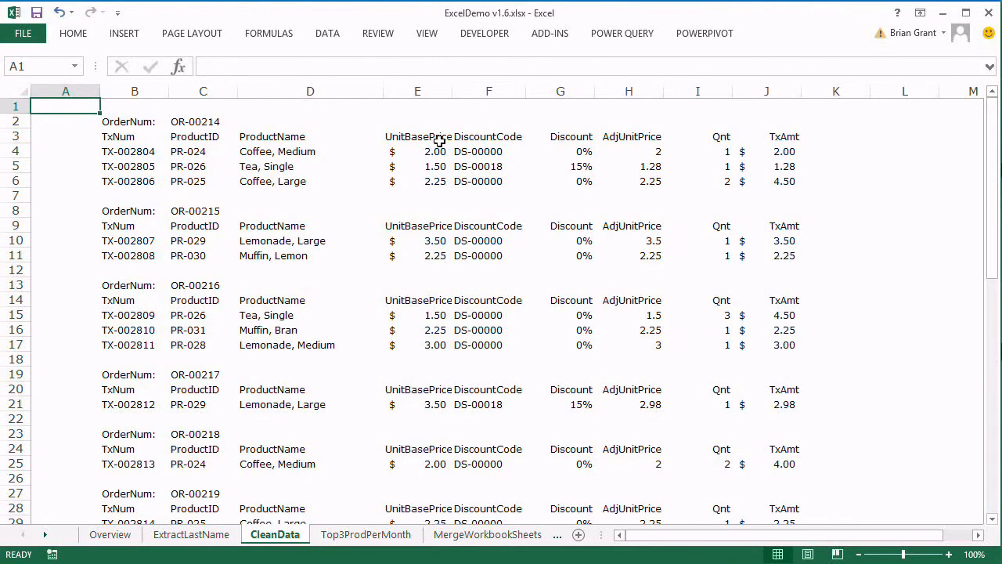
pyautogui.press('Right')
pyautogui.hotkey('ctrl', 'space')
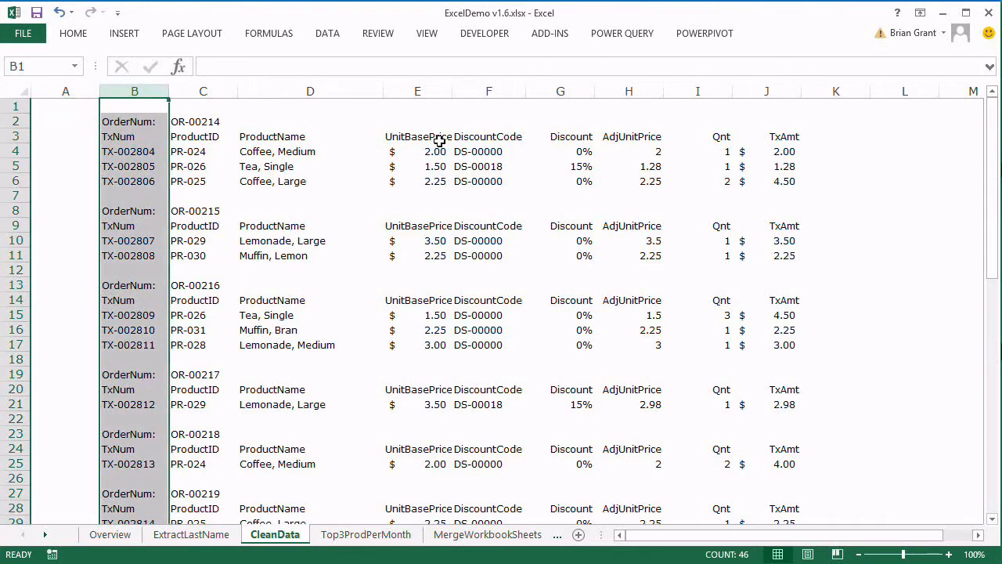
pyautogui.hotkey('alt', 'h')
pyautogui.press('f')
pyautogui.press('d')
pyautogui.press('s')
pyautogui.press('k')
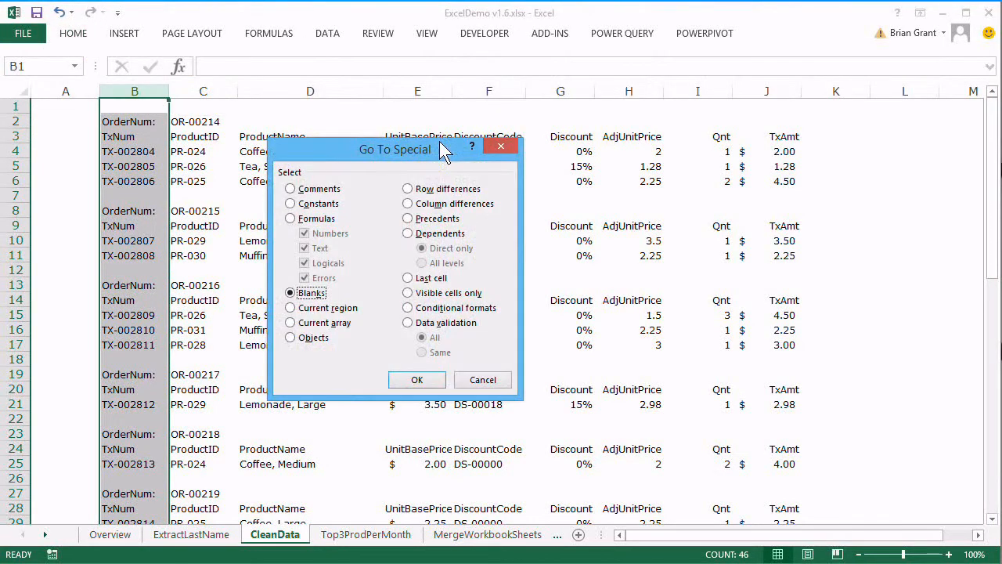
pyautogui.press('Return')
pyautogui.hotkey('alt', 'h')
pyautogui.press('d')
pyautogui.press('r')
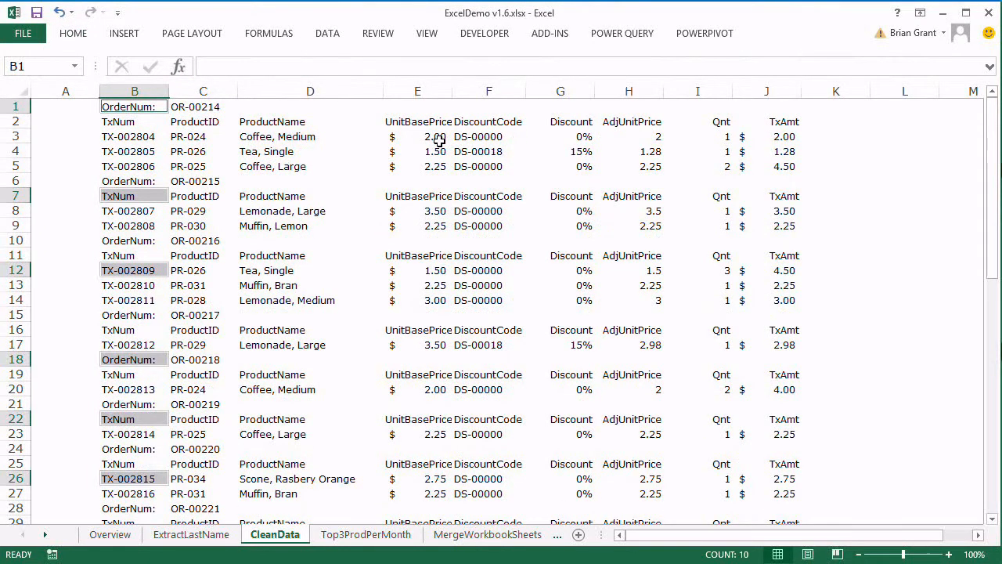
# Step: Enter the formula =IF(B1="OrderNum:",C1,0) in cell A1
pyautogui.press('Down')
pyautogui.press('Right')
pyautogui.press('Left')
pyautogui.press('Left')
pyautogui.press('Up')
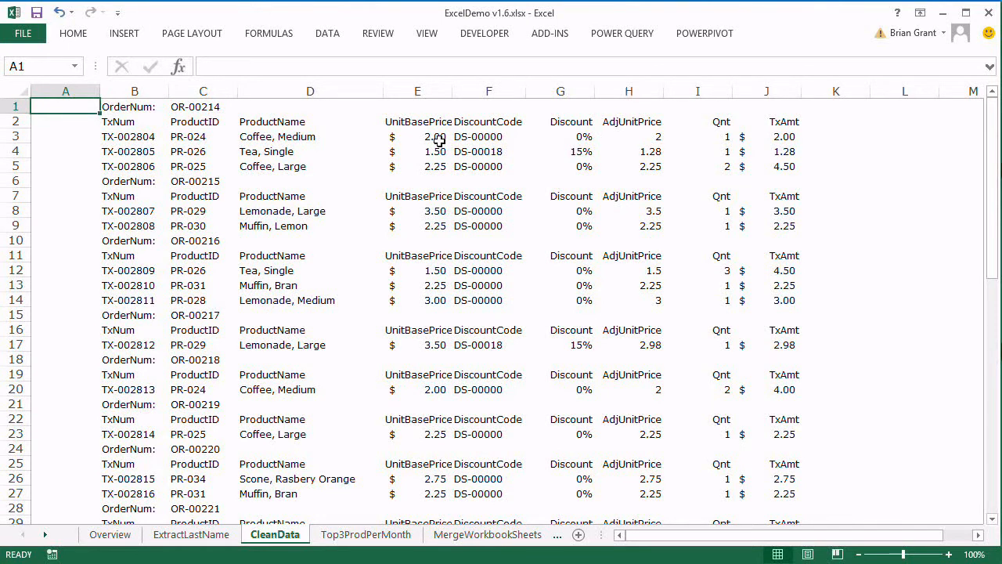
pyautogui.write('=')
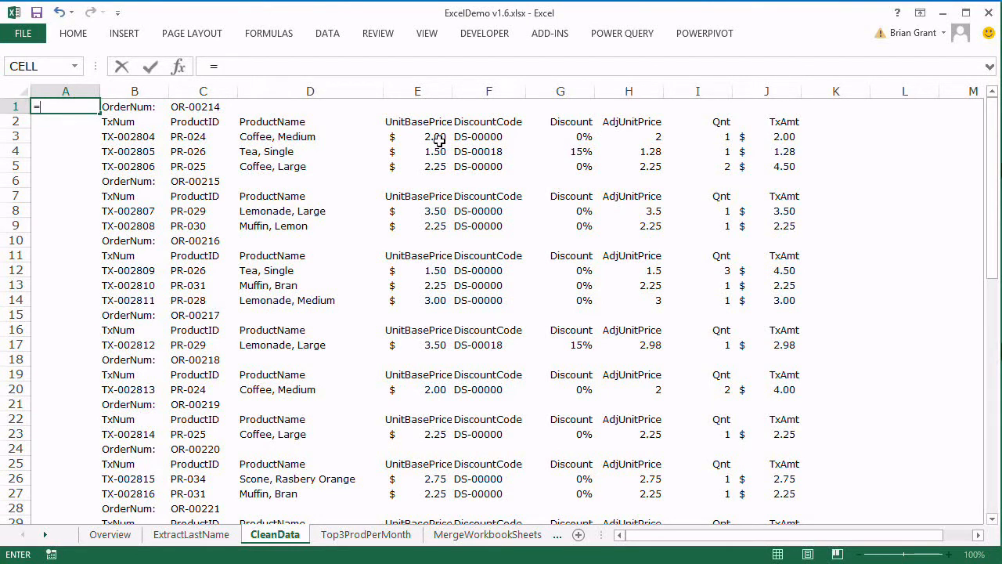
pyautogui.write('if(')
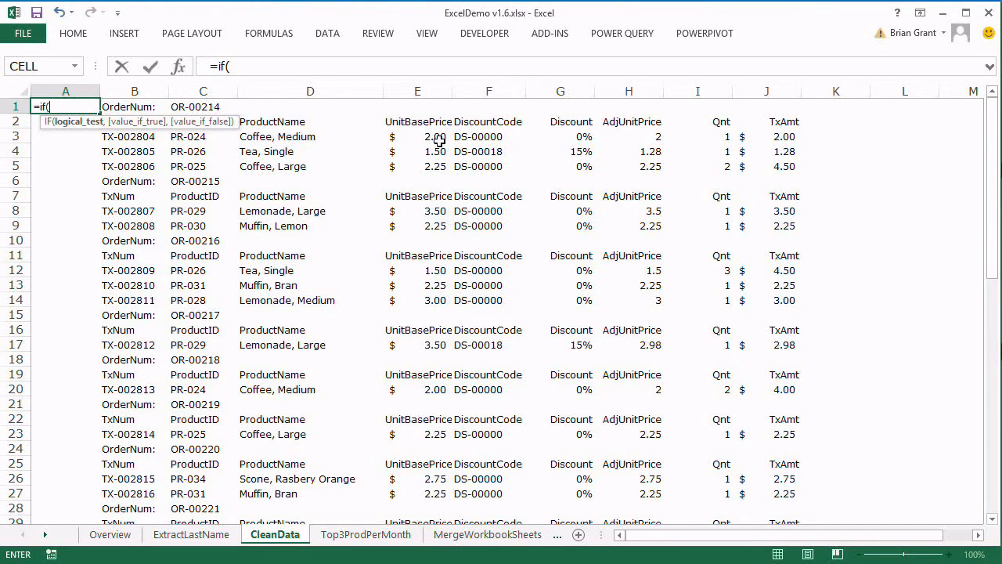
pyautogui.press('Right')
pyautogui.write('=')
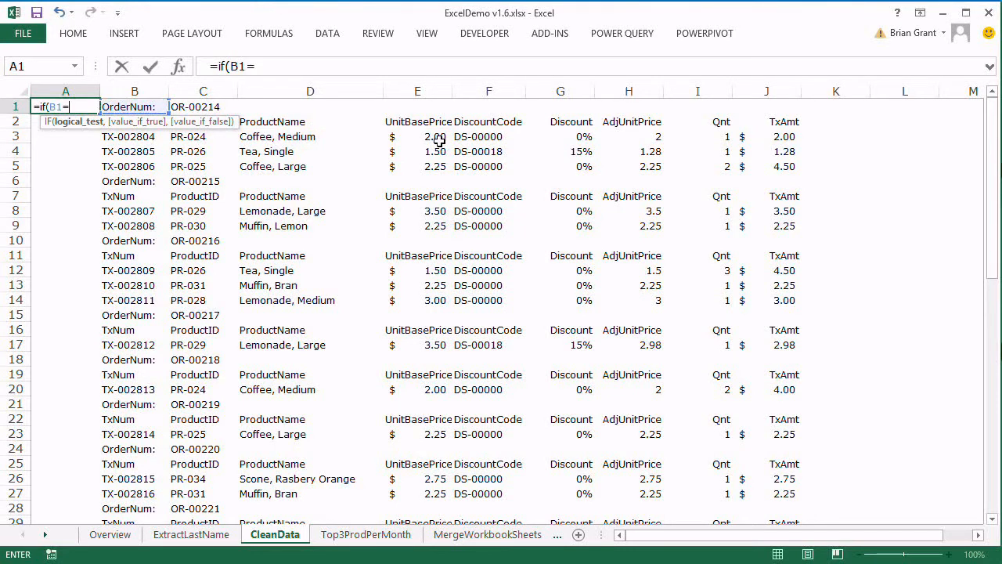
pyautogui.write('"OrderNum')
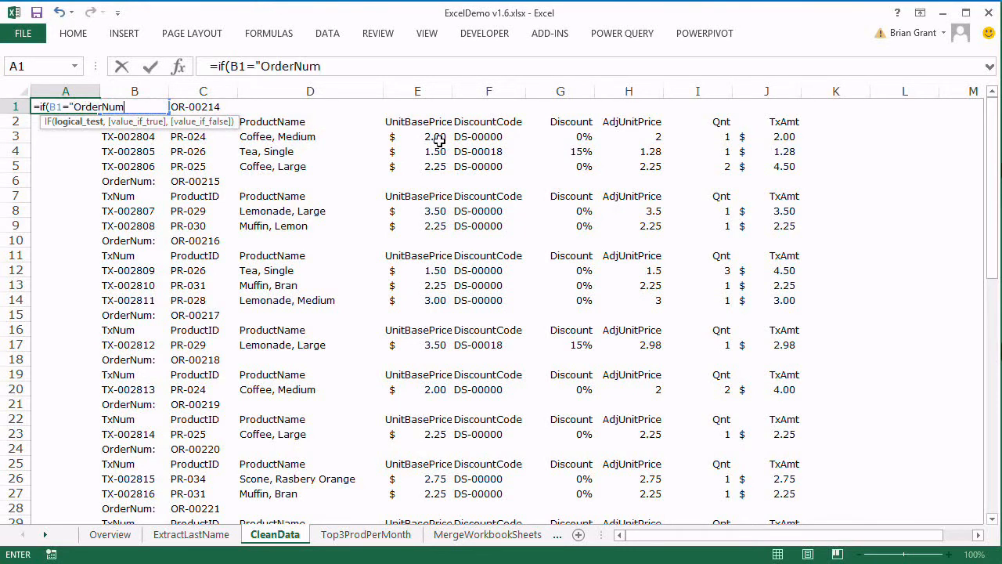
pyautogui.write(':",')
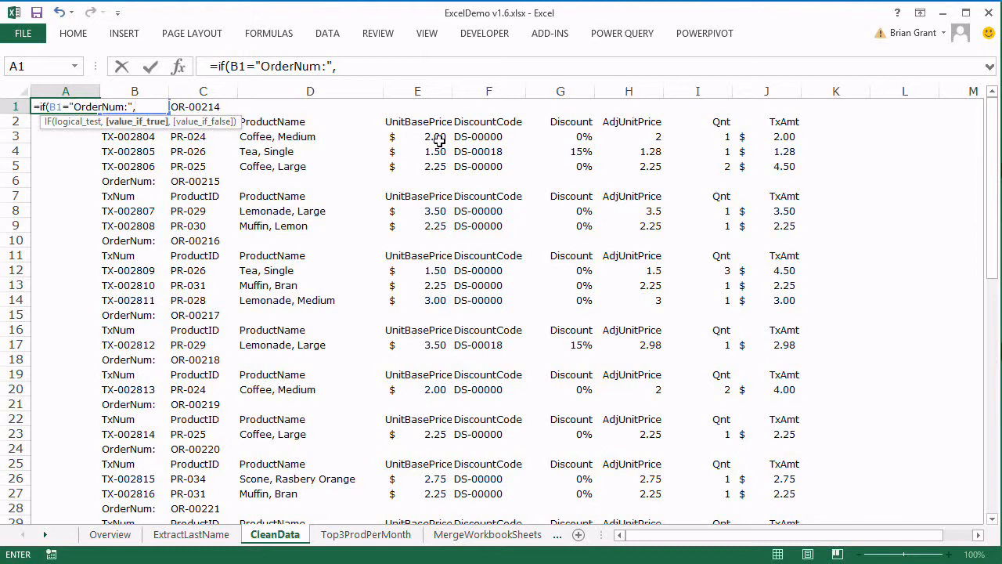
pyautogui.press('Right')
pyautogui.press('Right')
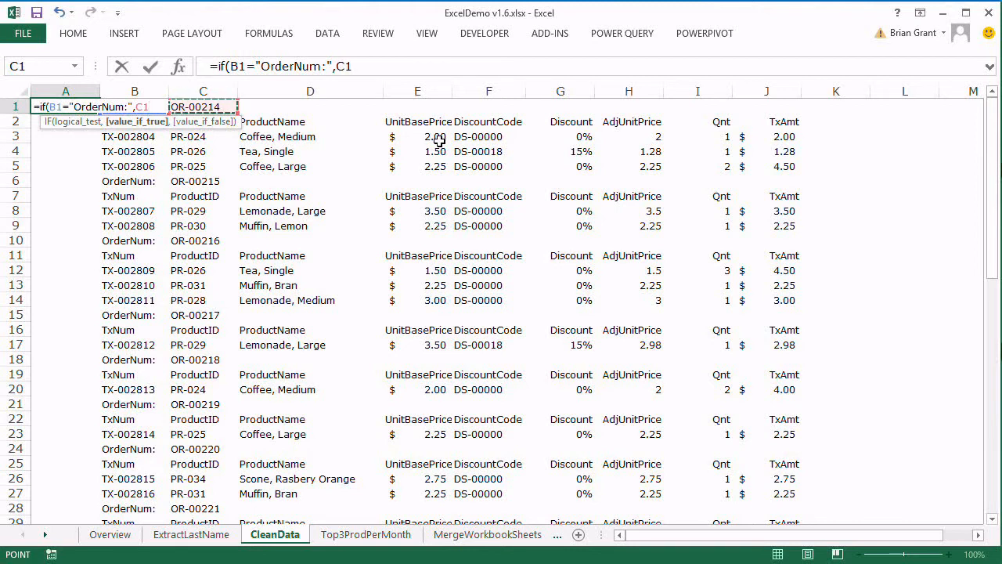
pyautogui.write(',')
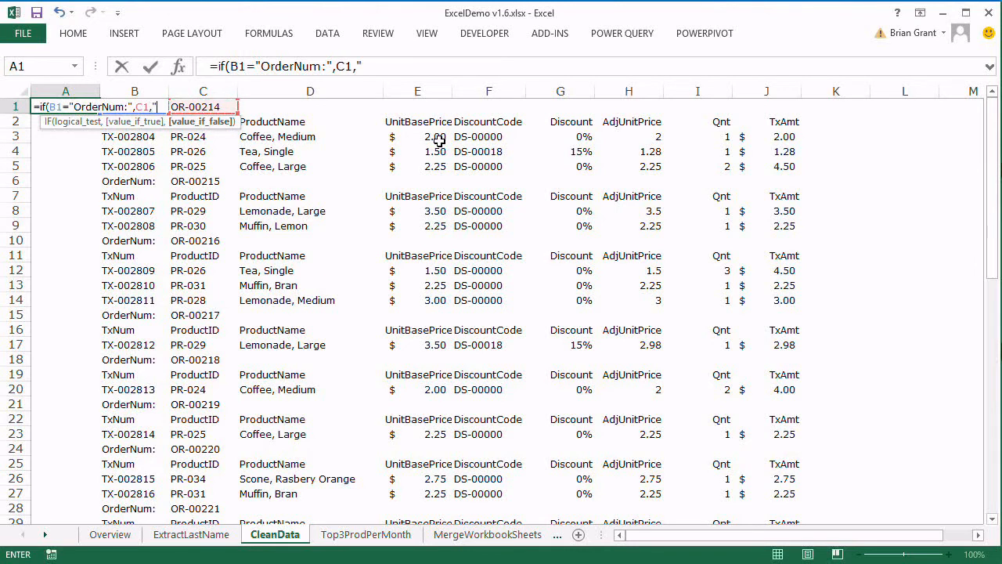
pyautogui.write('0)')
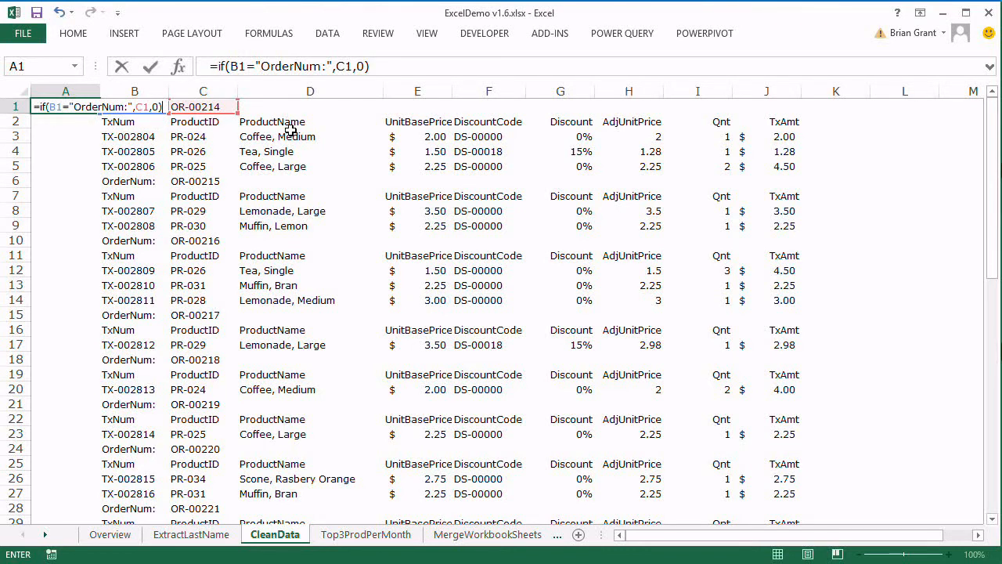
pyautogui.hotkey('ctrl', 'Return')
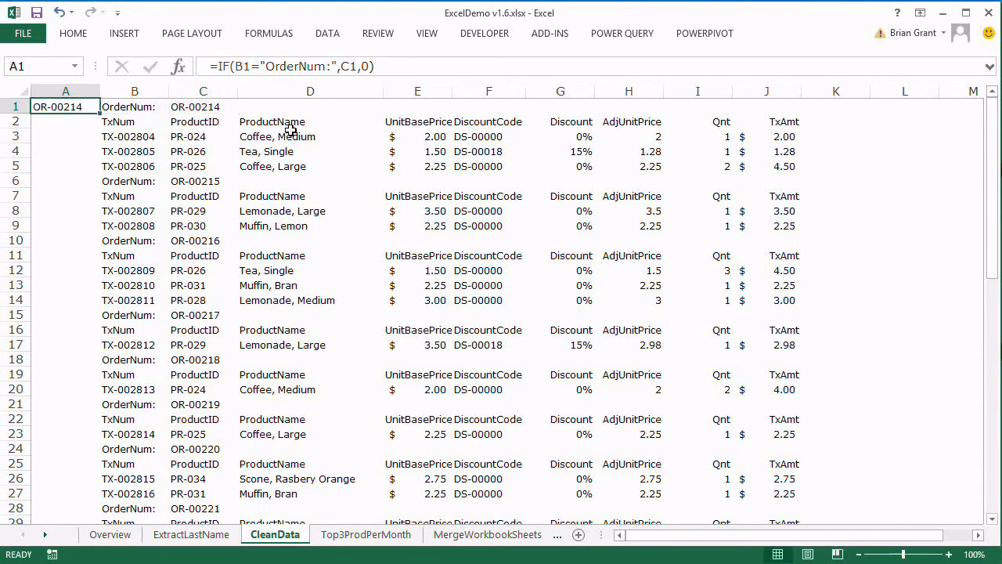
# Step: Fill the A1 formula down column A to row 46, the last row of data
pyautogui.press('Right')
pyautogui.hotkey('ctrl', 'Down')
pyautogui.press('Left')
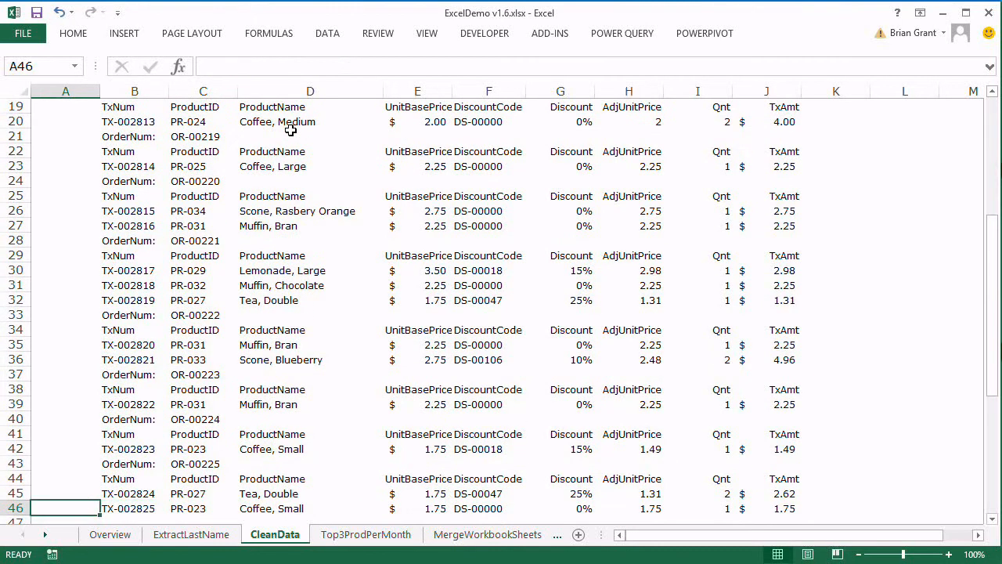
pyautogui.hotkey('ctrl', 'shift', 'Up')
pyautogui.hotkey('ctrl', 'd')
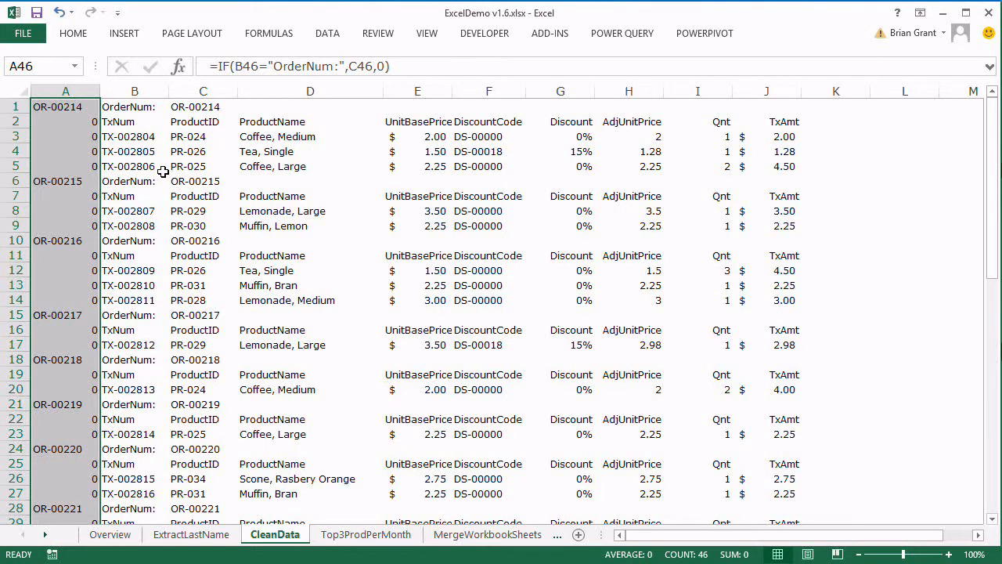
# Step: Select column A's non-text formula results with Go To Special, excluding Text, and fill them all with a reference to the cell above (=A1 in A2)
pyautogui.hotkey('alt', 'h')
pyautogui.press('f')
pyautogui.press('d')
pyautogui.press('s')
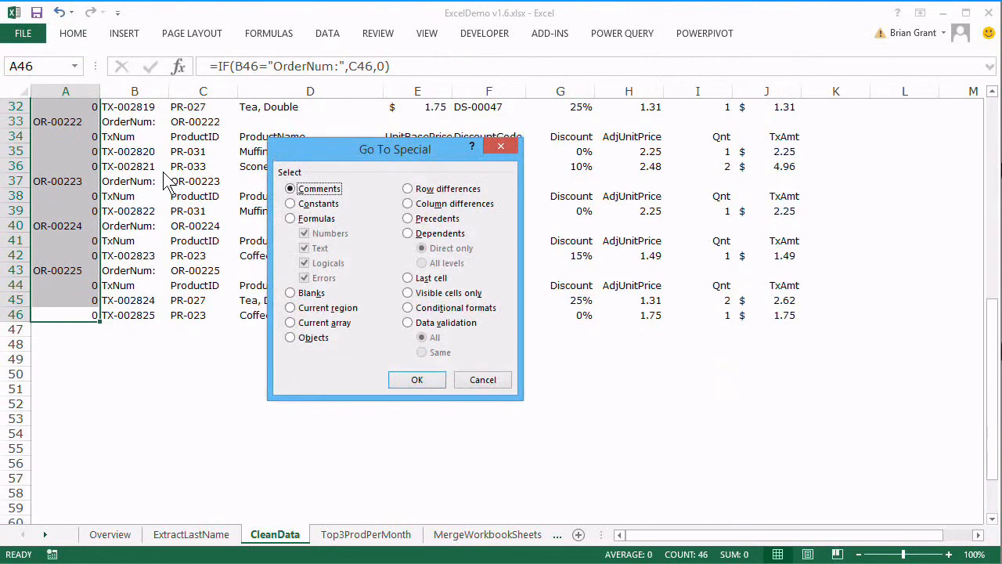
pyautogui.hotkey('alt', 'f')
pyautogui.hotkey('alt', 'x')
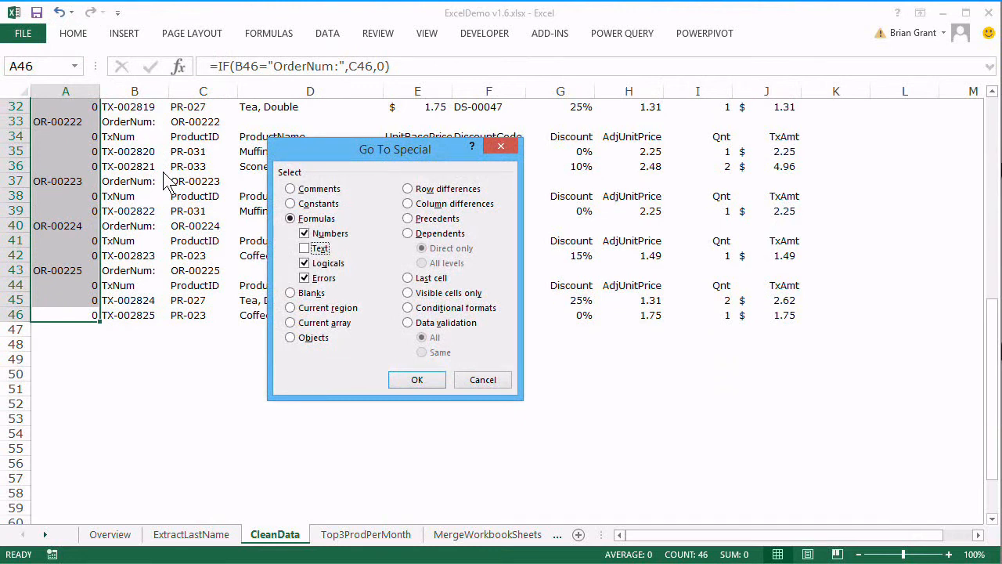
pyautogui.press('Return')
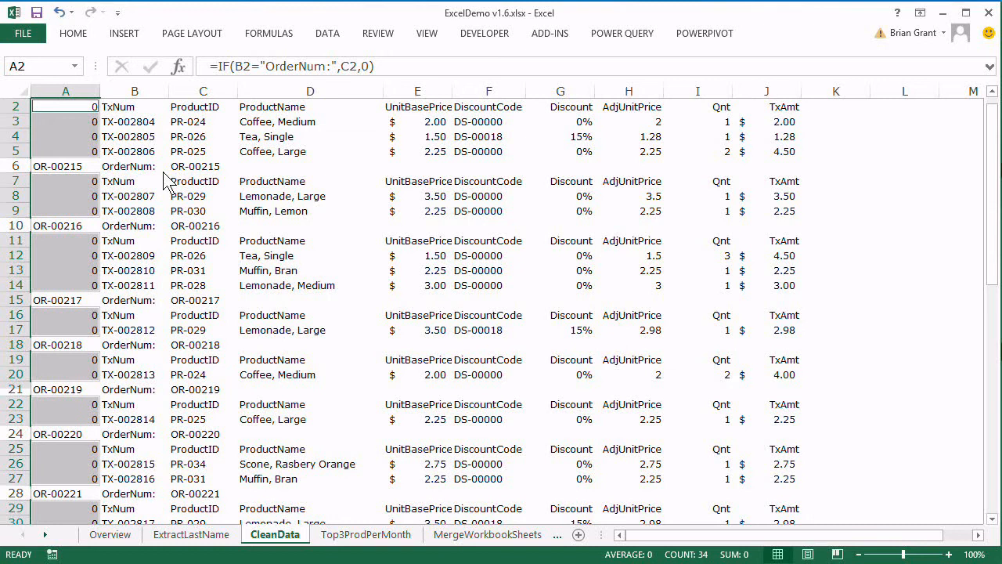
pyautogui.write('=')
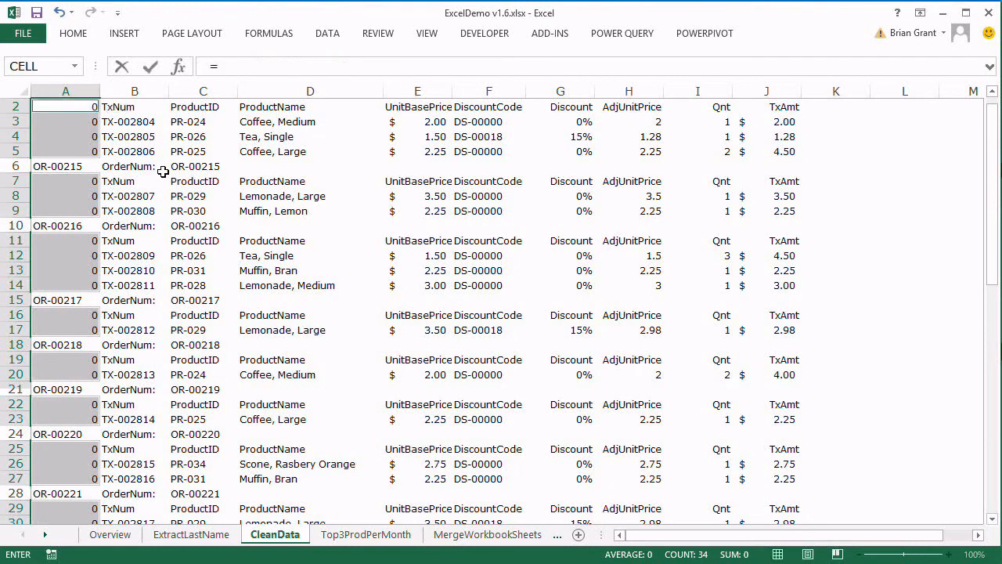
pyautogui.press('Up')
pyautogui.hotkey('ctrl', 'Return')
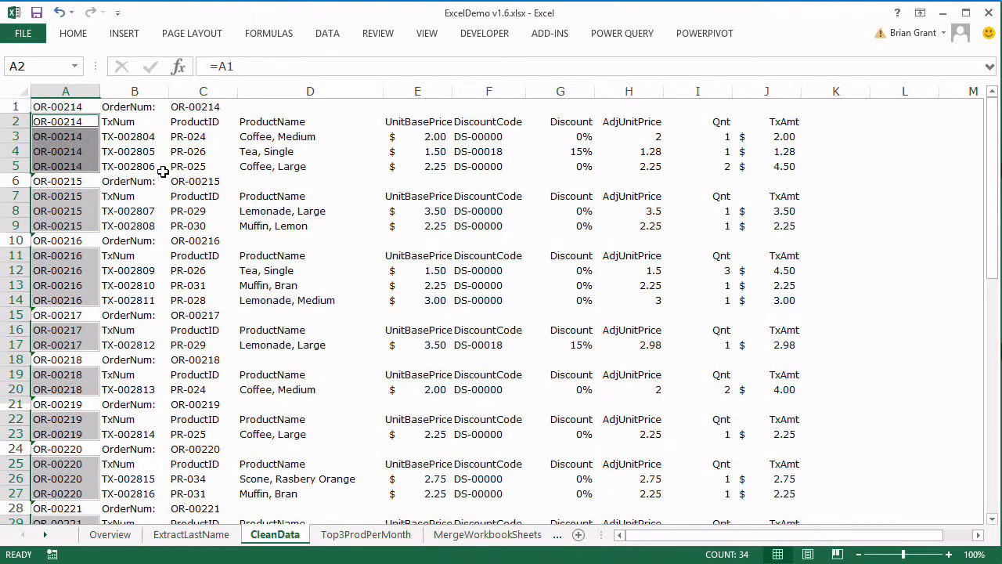
# Step: Convert all formulas in column A to static values using Paste Special Values
pyautogui.hotkey('ctrl', 'Home')
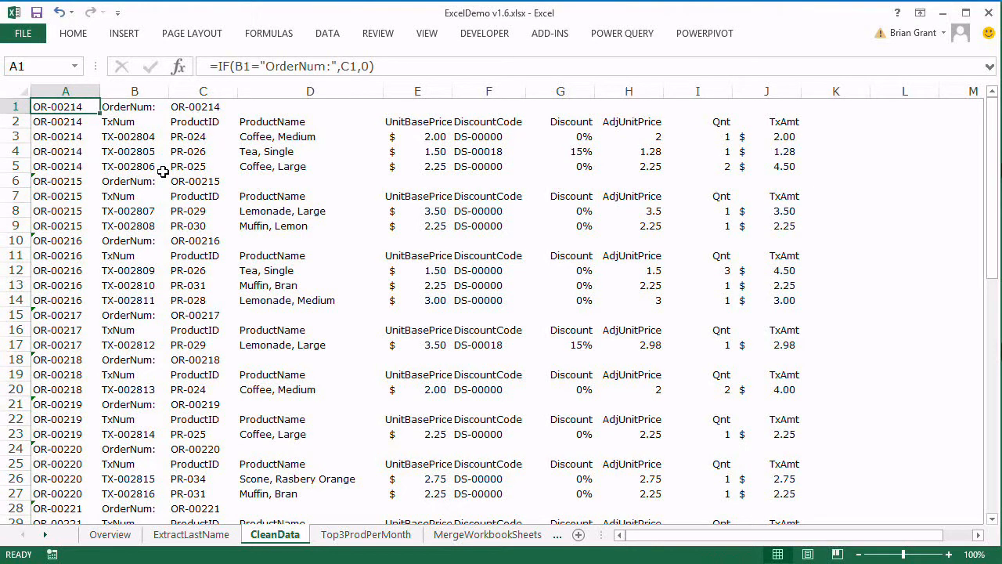
pyautogui.hotkey('ctrl', 'space')
pyautogui.hotkey('ctrl', 'c')
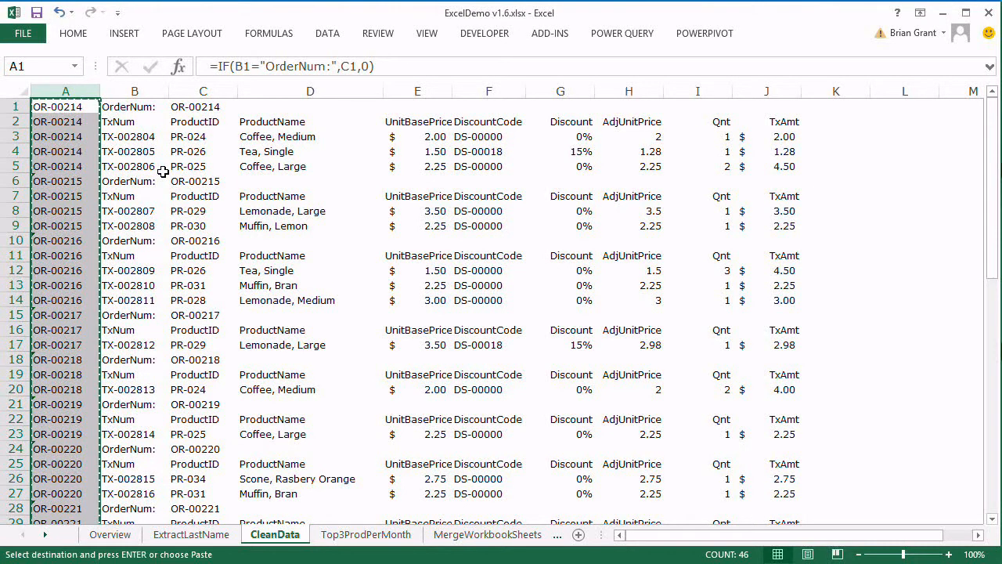
pyautogui.hotkey('ctrl', 'alt', 'v')
pyautogui.press('v')
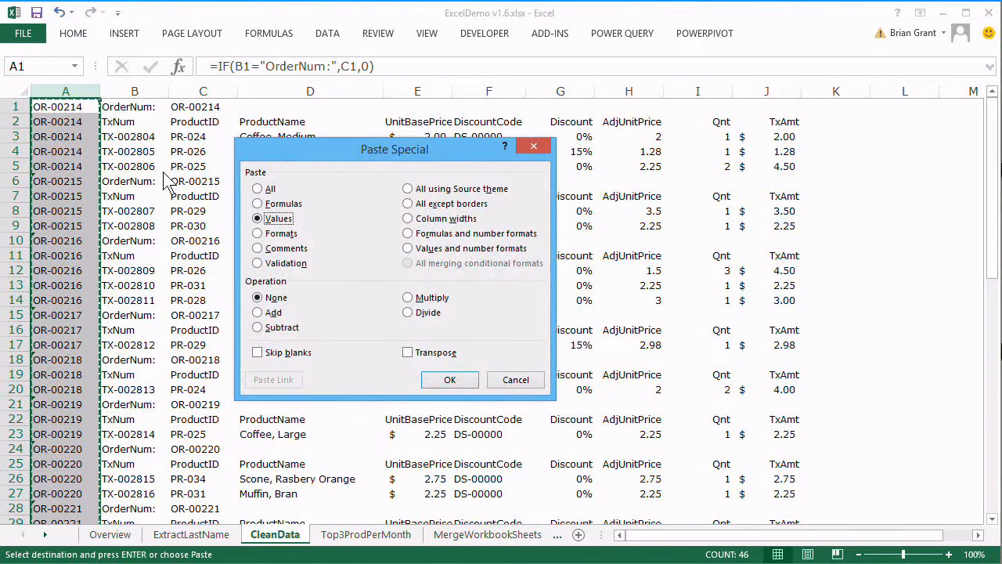
pyautogui.press('Return')
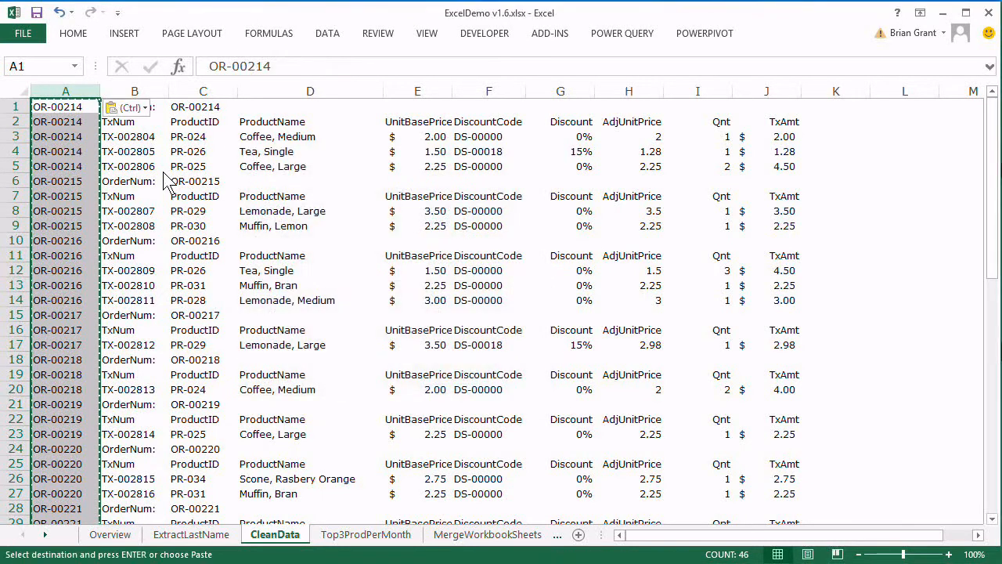
# Step: Select the blank cells in the TxAmt column J with Go To Special and delete their entire rows
pyautogui.press('Right')
pyautogui.press('Right')
pyautogui.press('Right')
pyautogui.press('Right')
pyautogui.press('Right')
pyautogui.press('Right')
pyautogui.press('Right')
pyautogui.press('Right')
pyautogui.press('Right')
pyautogui.press('Right')
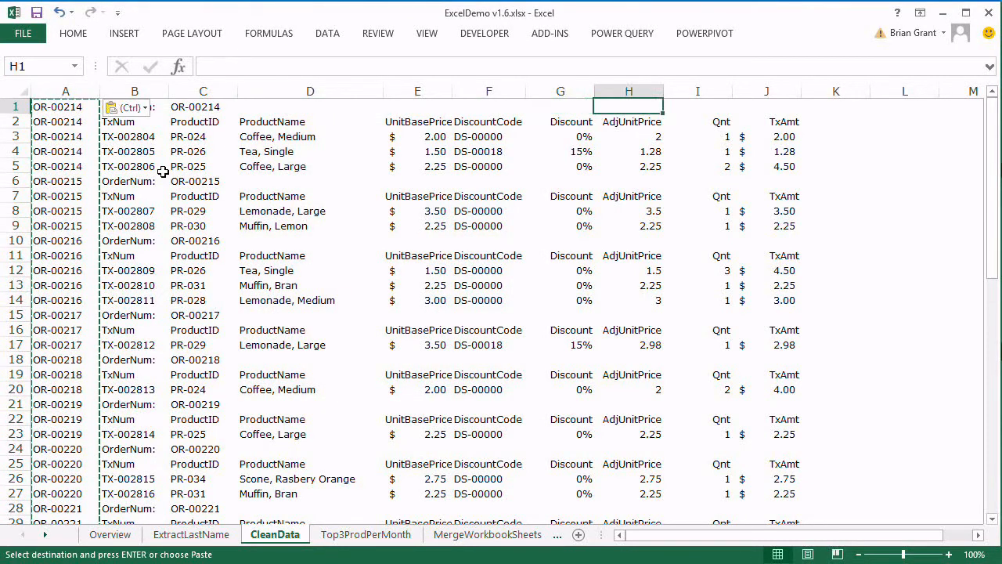
pyautogui.press('Down')
pyautogui.press('Left')
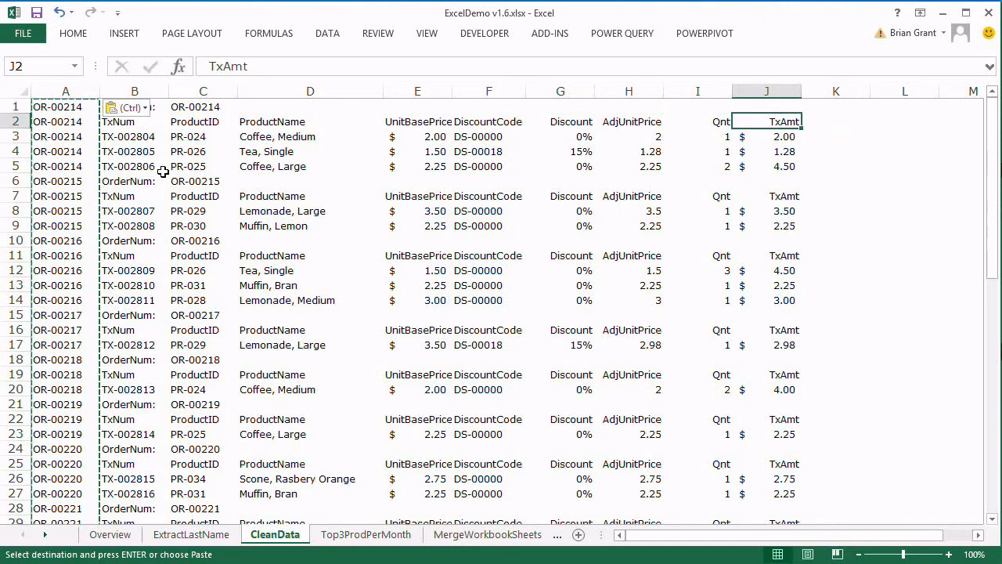
pyautogui.hotkey('ctrl', 'space')
pyautogui.hotkey('alt', 'h')
pyautogui.press('f')
pyautogui.press('d')
pyautogui.press('s')
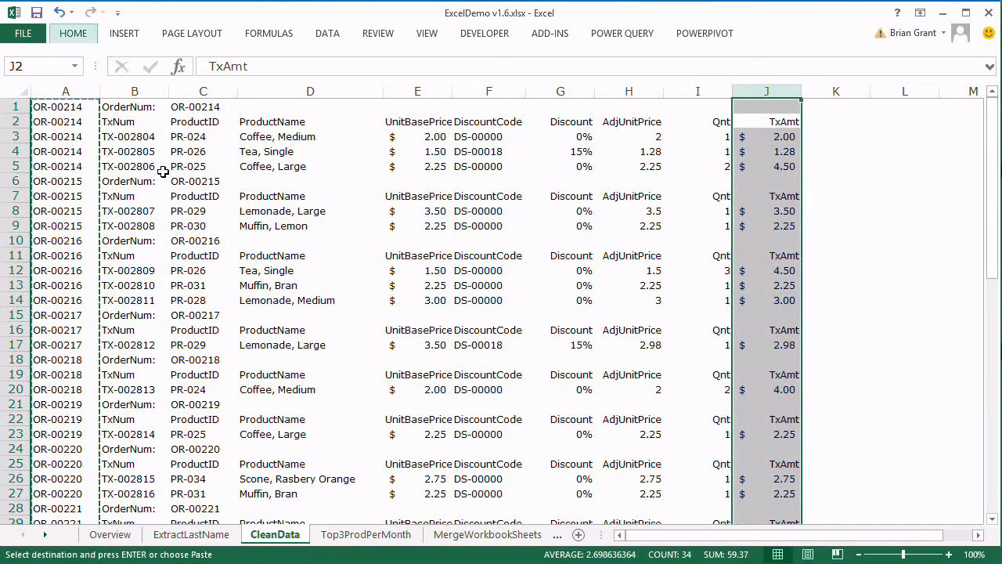
pyautogui.press('Return')
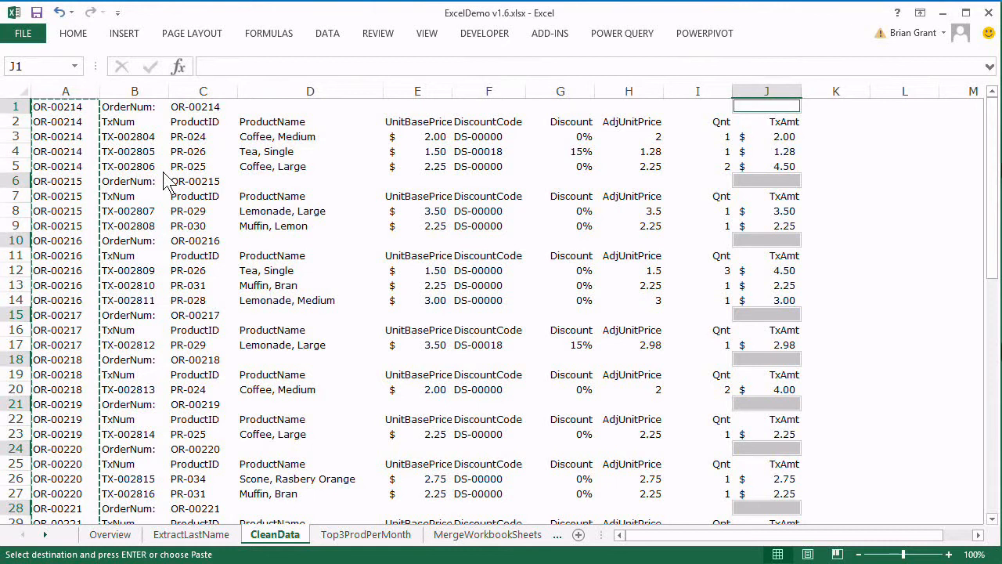
pyautogui.hotkey('alt', 'h')
pyautogui.press('d')
pyautogui.press('r')
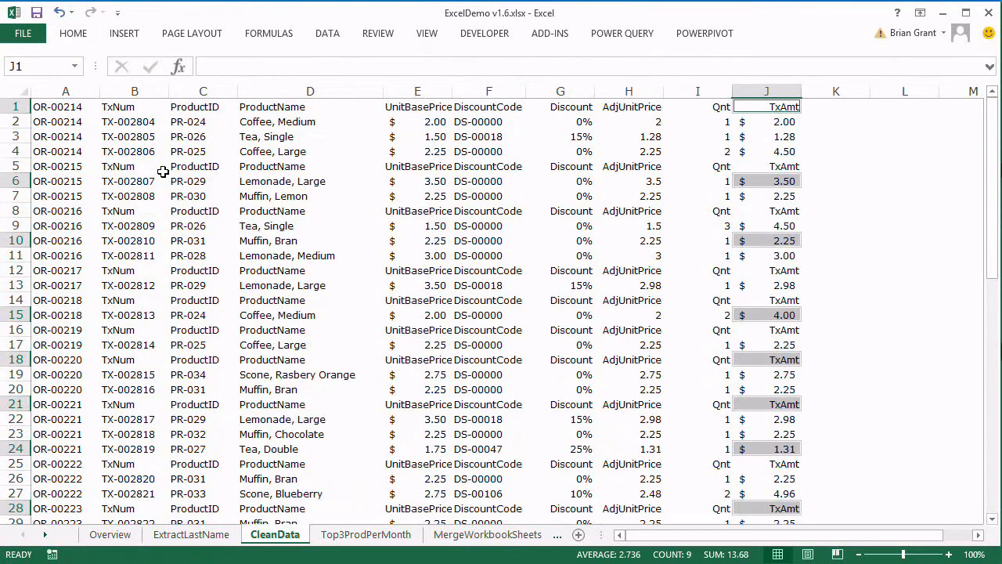
# Step: Select the repeated TxAmt headers below J1 with Go To Special as constants excluding Numbers, and delete their entire rows
pyautogui.press('Down')
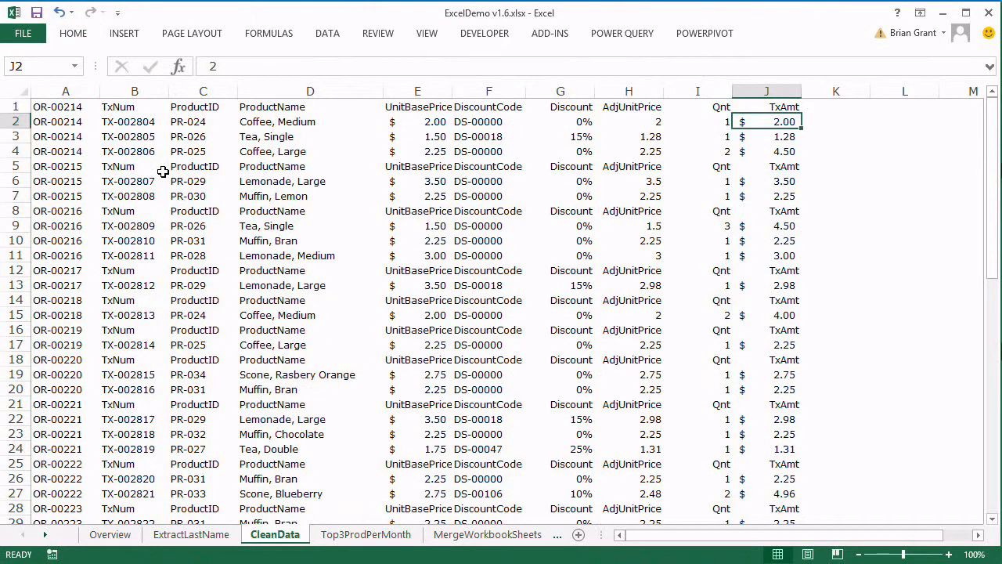
pyautogui.press('Up')
pyautogui.press('Down')
pyautogui.hotkey('ctrl', 'shift', 'Down')
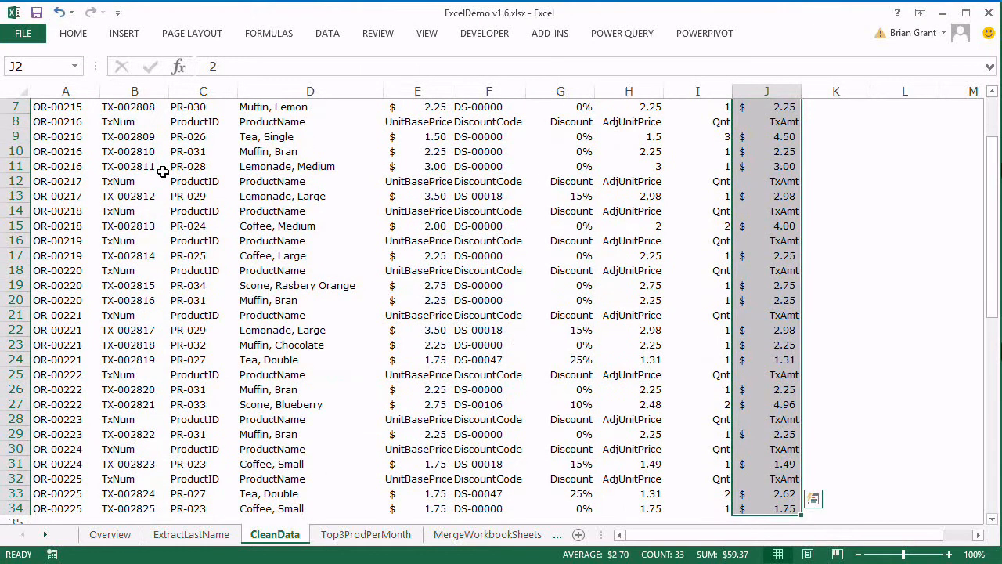
pyautogui.hotkey('alt', 'h')
pyautogui.press('f')
pyautogui.press('d')
pyautogui.press('s')
pyautogui.press('o')
pyautogui.press('u')
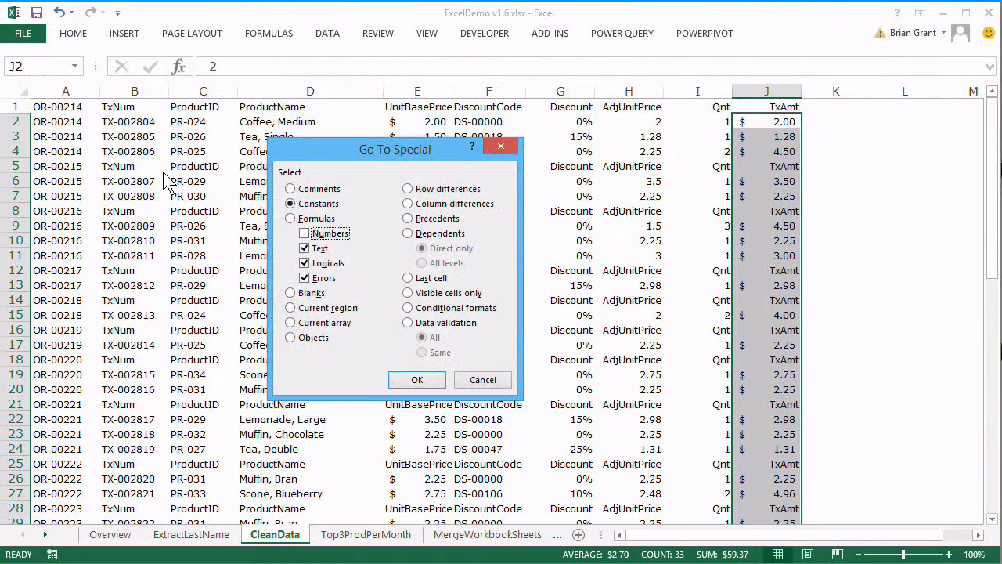
pyautogui.press('Return')
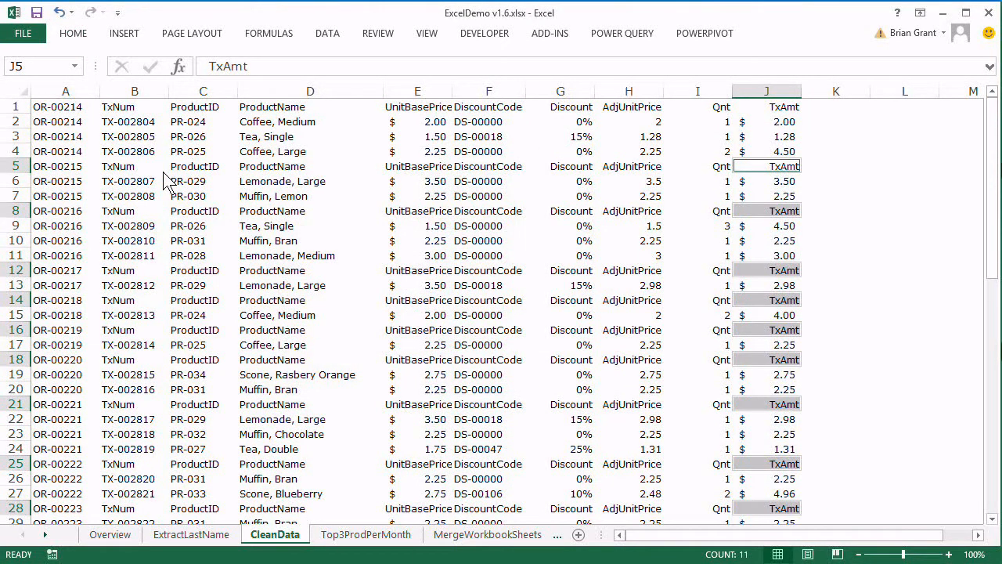
pyautogui.hotkey('alt', 'h')
pyautogui.press('d')
pyautogui.press('r')
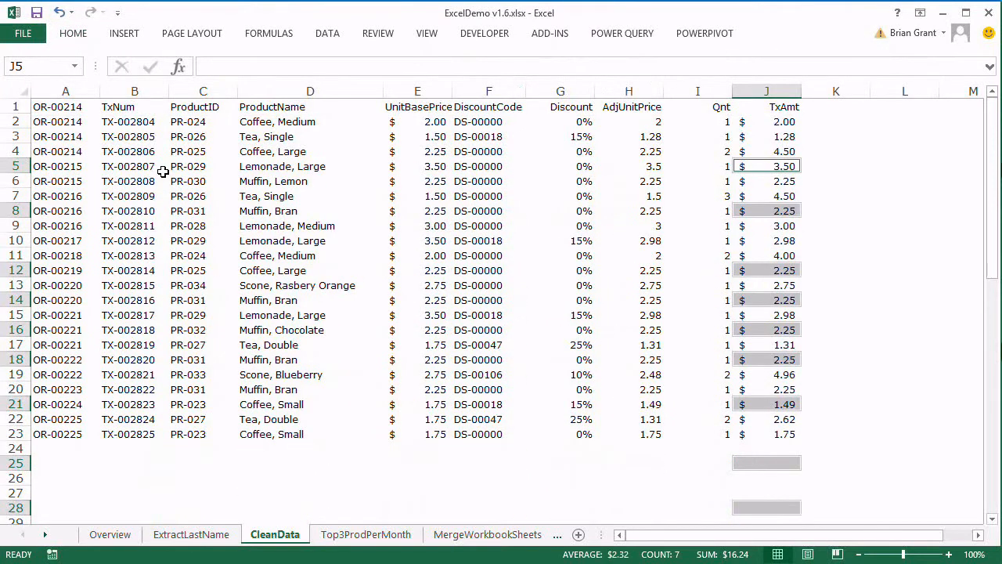
# Step: Replace the header in cell A1 of the cleaned table with OrderNum
pyautogui.press('Left')
pyautogui.press('Down')
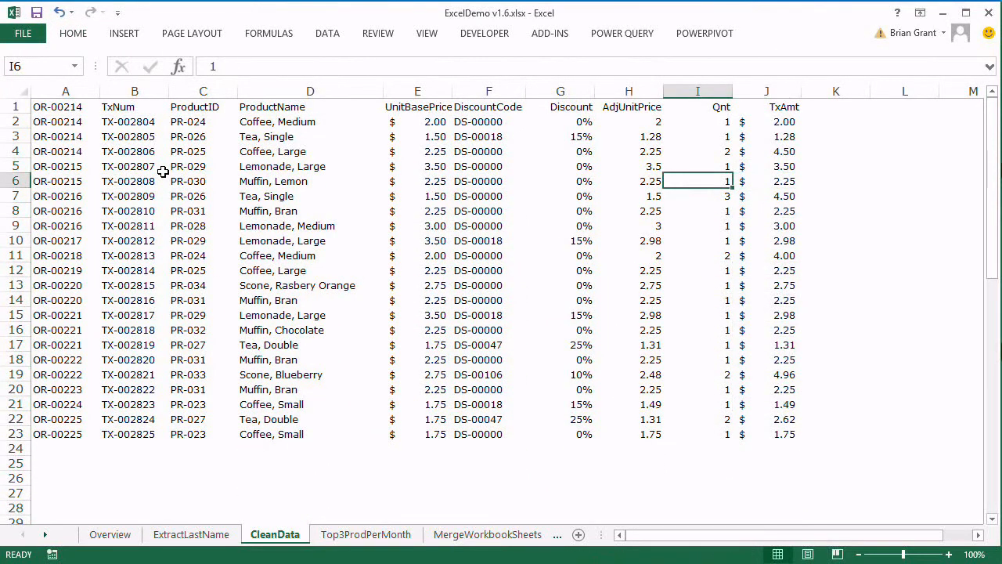
pyautogui.hotkey('ctrl', 'Home')
pyautogui.write('OrderNum')
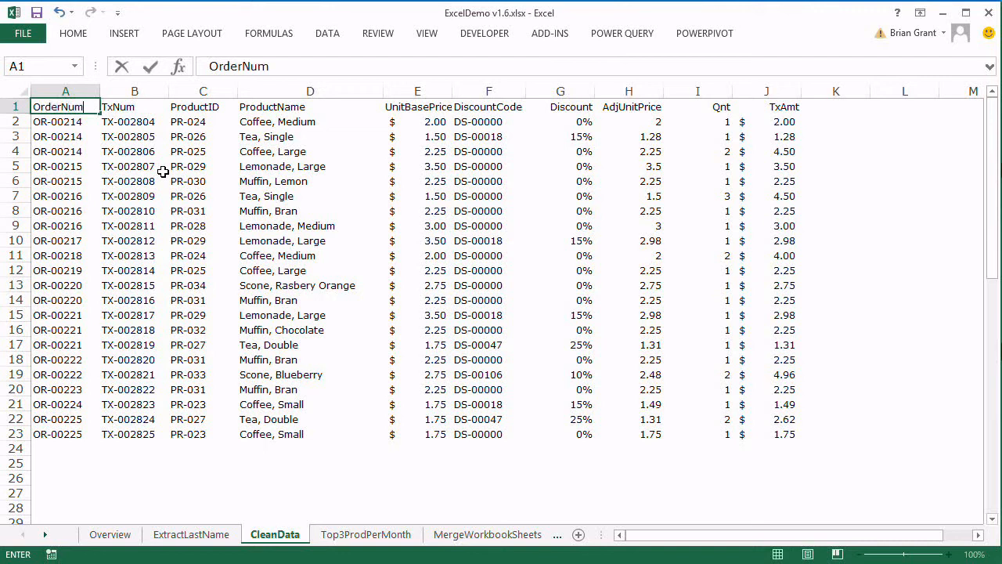
pyautogui.press('Return')
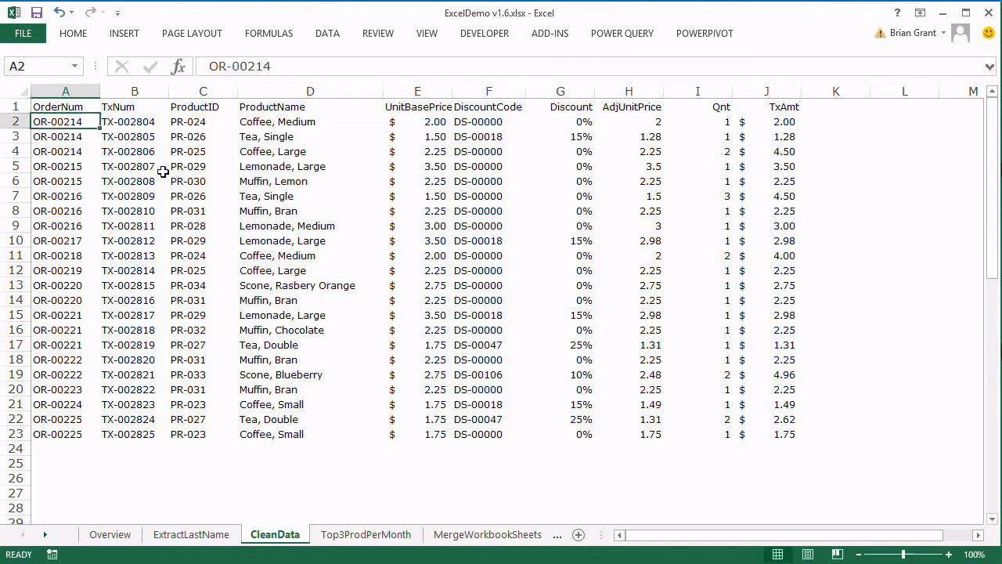
# Step: On the Top3ProdPerMonth sheet, examine the PowerPivot data model's table relationships in Diagram View, and return to the workbook
pyautogui.hotkey('ctrl', 'pagedown')
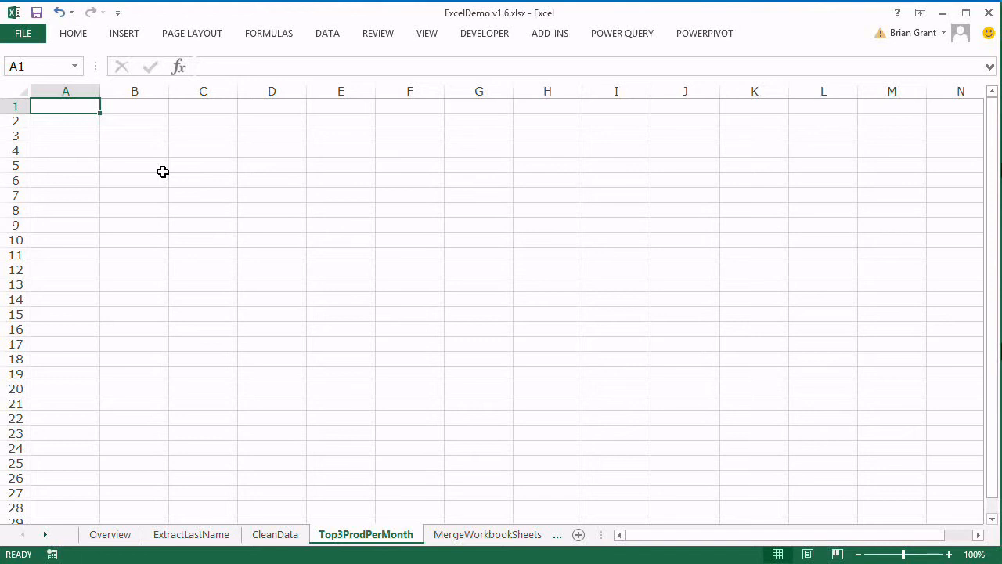
pyautogui.press('alt')
pyautogui.press('b')
pyautogui.press('m')
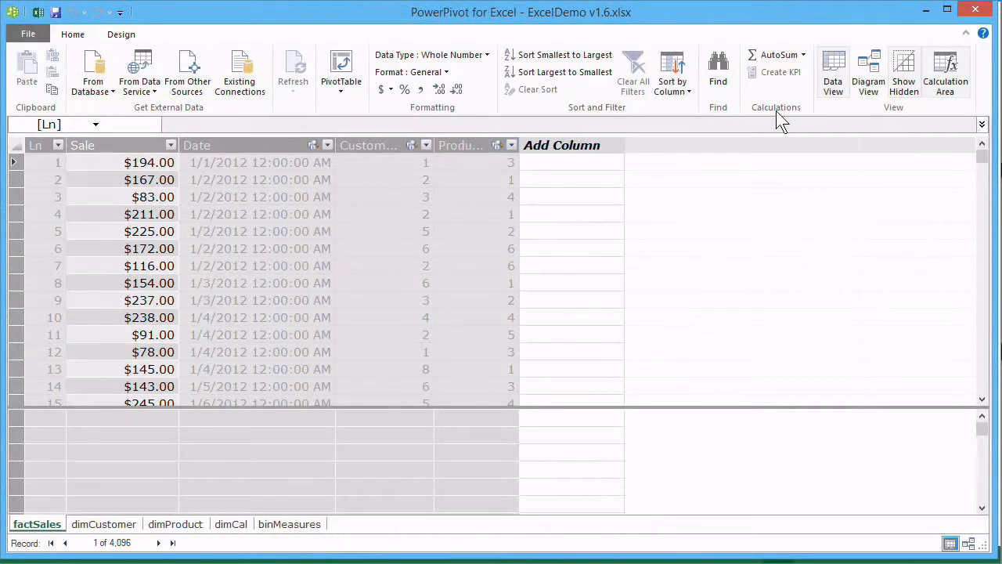
pyautogui.click(863, 86)
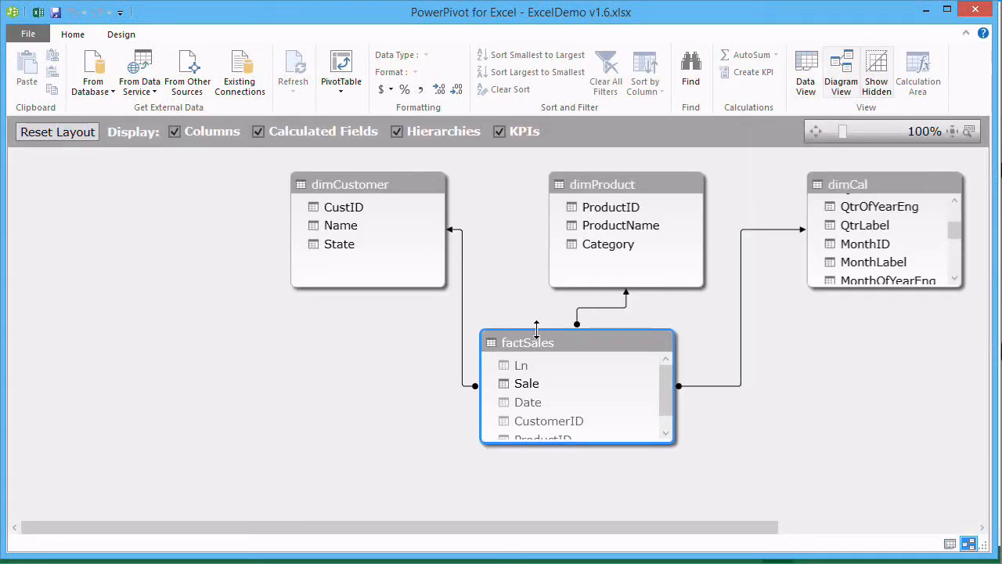
pyautogui.moveTo(535, 333)
pyautogui.click(975, 11)
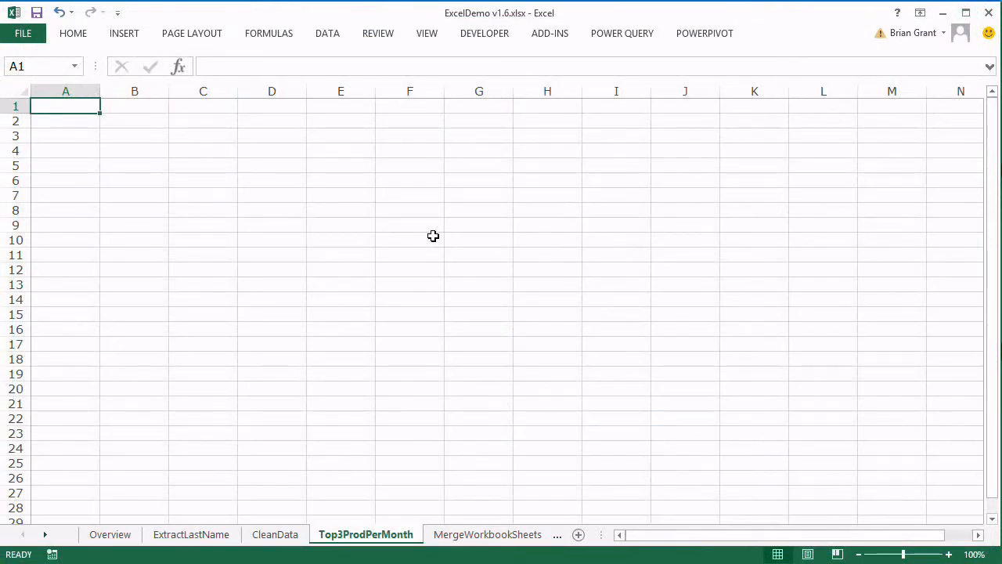
# Step: Import the factSales table from the existing connections as a table at cell A1 of the Top3ProdPerMonth sheet
pyautogui.press('alt')
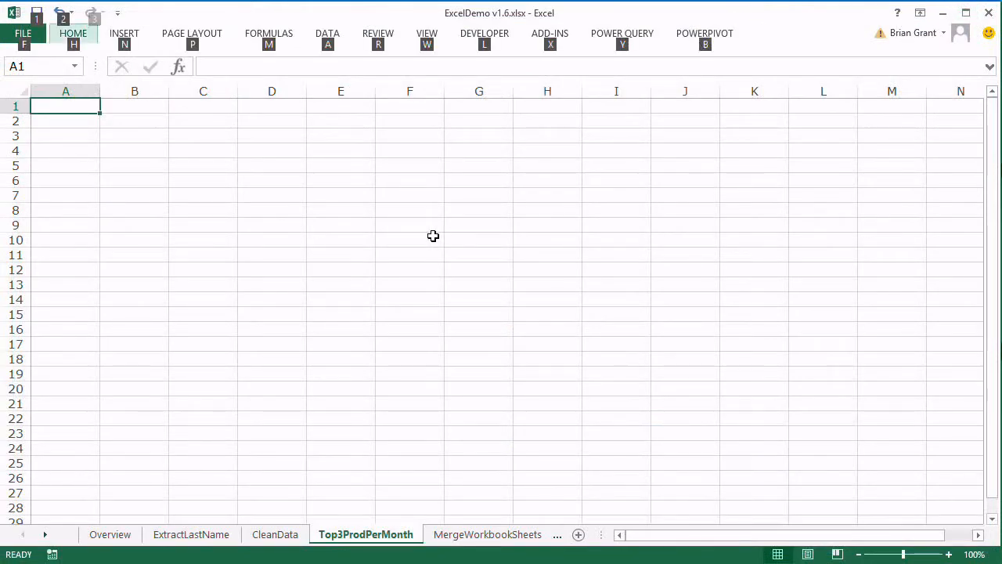
pyautogui.press('a')
pyautogui.press('x')
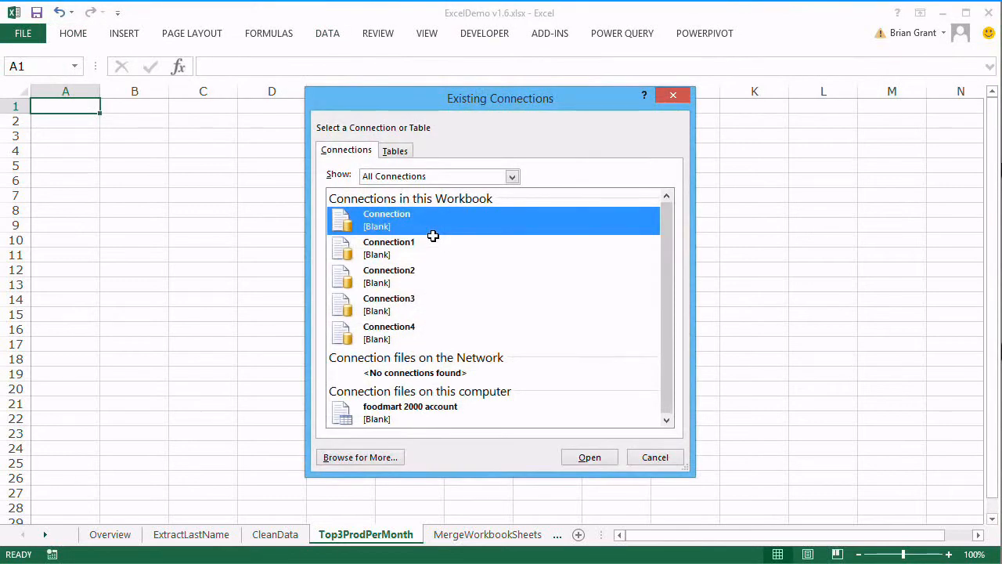
pyautogui.hotkey('ctrl', 'Tab')
pyautogui.press('Down')
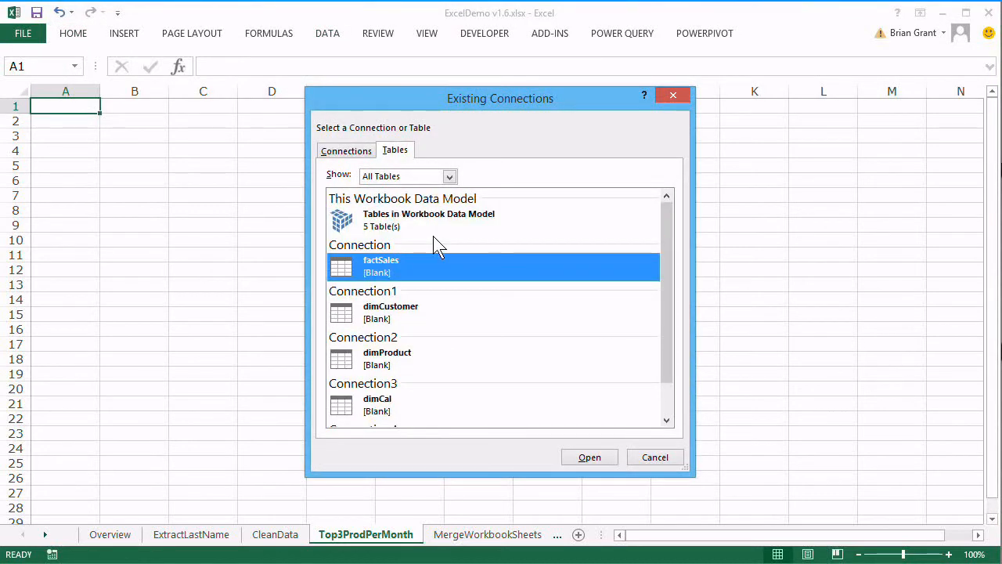
pyautogui.press('Return')
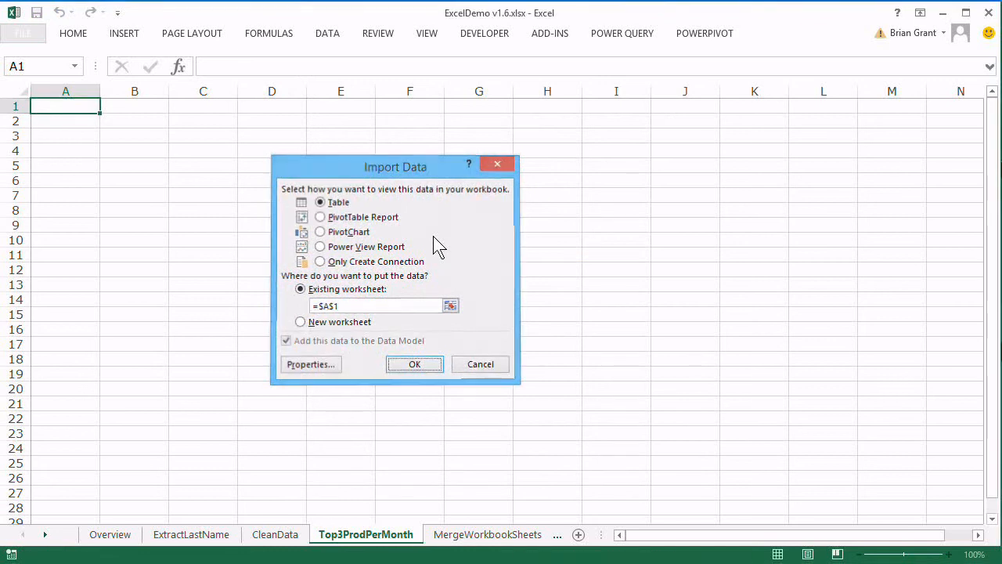
pyautogui.press('Return')
# Step: Open the imported factSales table's DAX definition for editing and set its command type to DAX
pyautogui.press('Down')
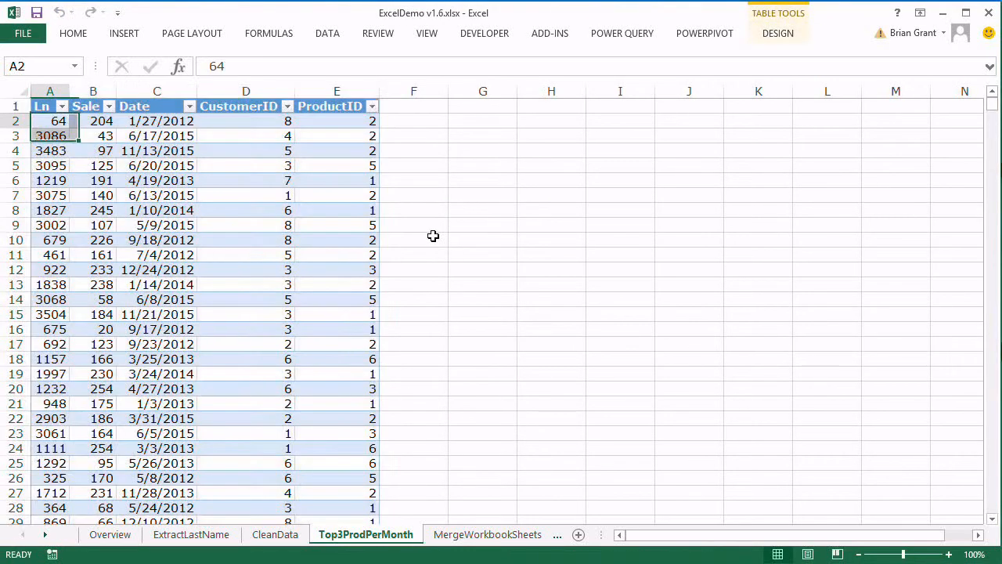
pyautogui.press('Right')
pyautogui.press('Down')
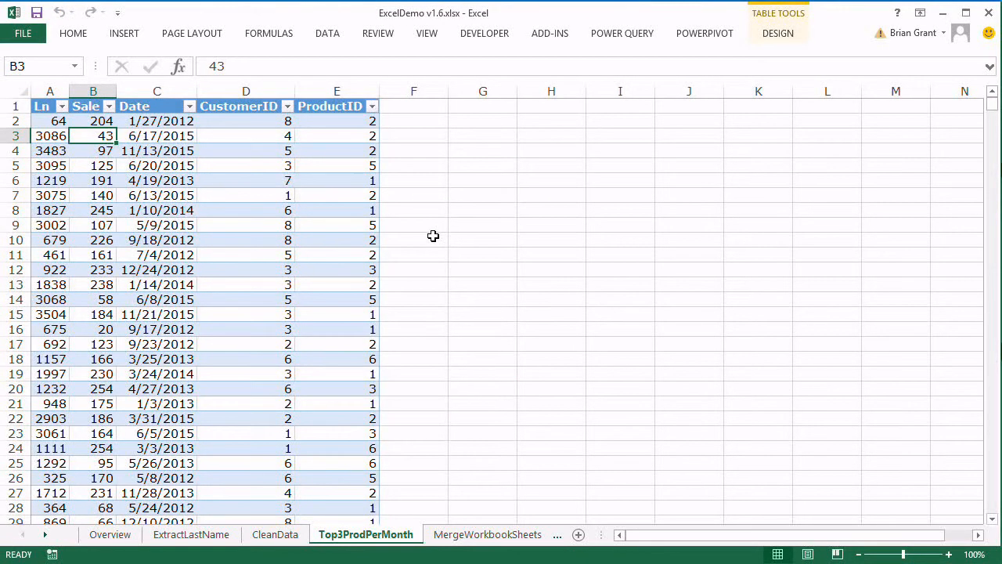
pyautogui.hotkey('shift', 'F10')
pyautogui.press('b')
pyautogui.press('d')
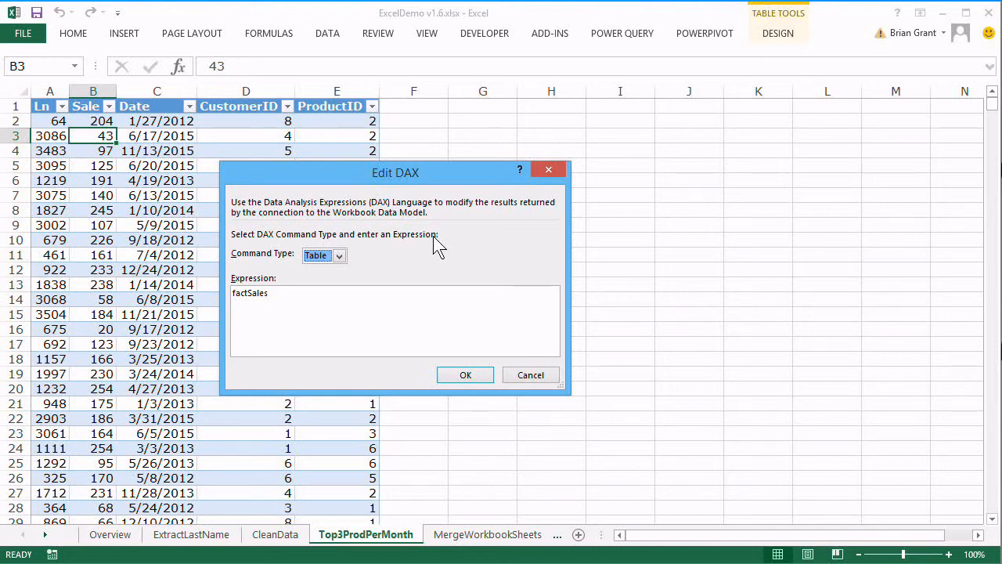
pyautogui.press('Down')
pyautogui.press('Tab')
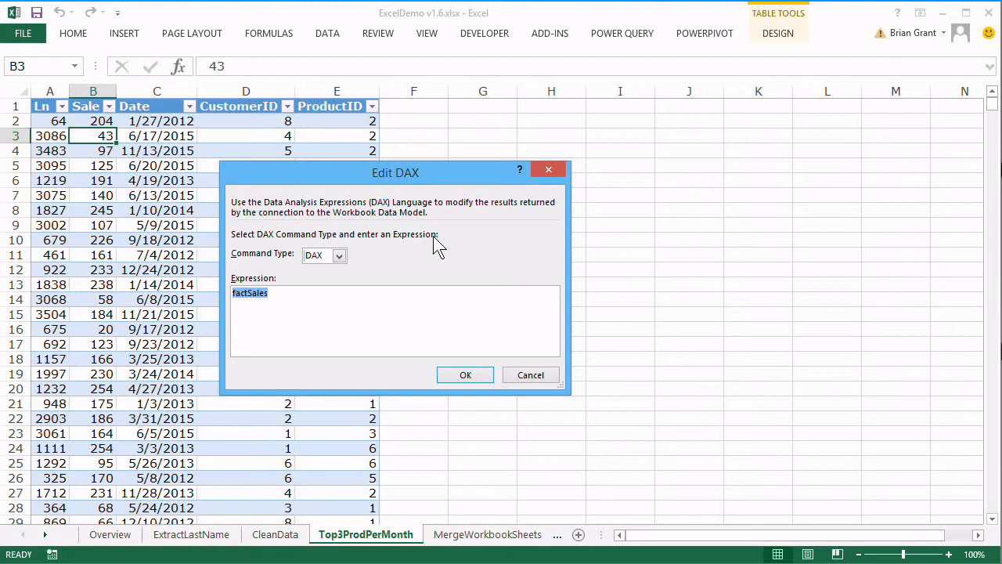
# Step: Replace the expression with DEFINE MEASURE binMeasures[Total Sales] = SUM( factSales[Sale] )
pyautogui.write('DEFINE MEASY')
pyautogui.press('BackSpace')
pyautogui.write('URE')
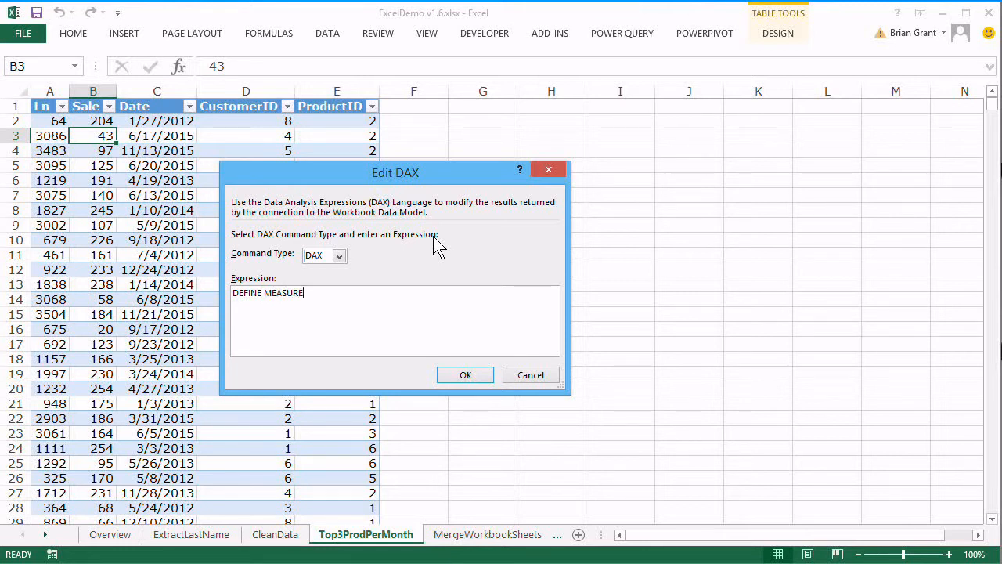
pyautogui.write(' binMeasure')
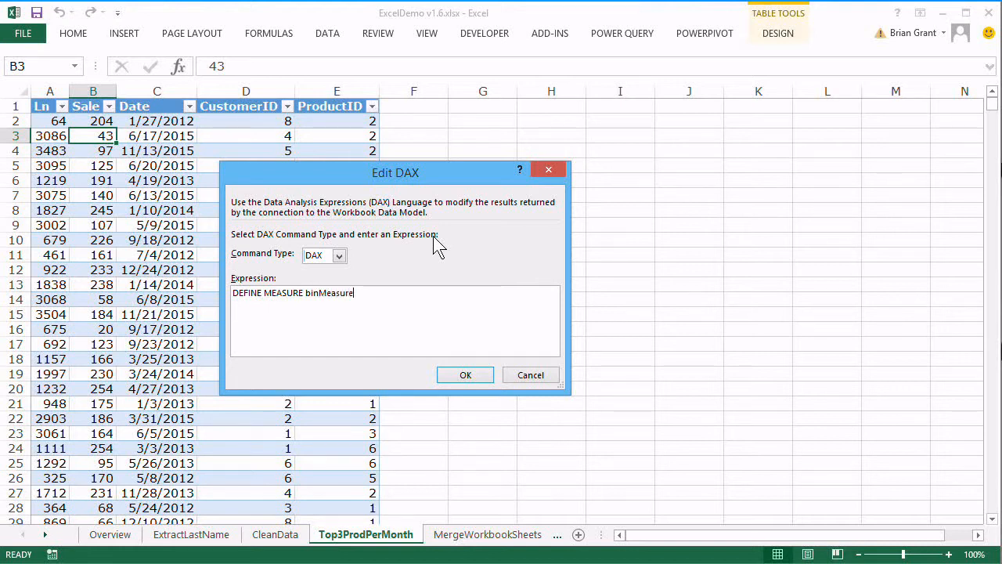
pyautogui.write('s[Total Sales] = SUM( fac')
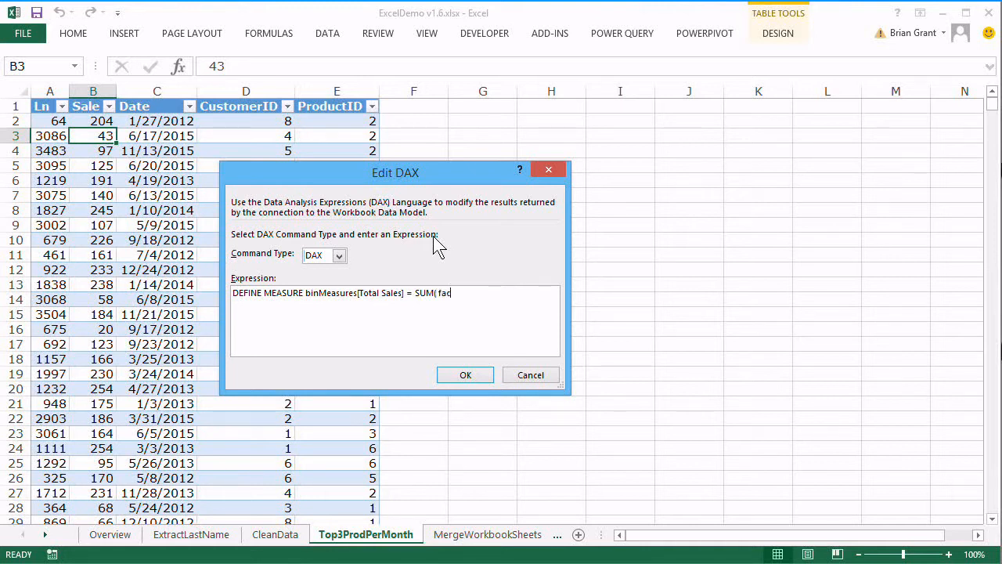
pyautogui.write('tSales[Sale] )')
pyautogui.press('Return')
# Step: Add an EVALUATE statement below the measure definition that returns VALUES( dimCal[MonthLabel] )
pyautogui.write('EVALUATE')
pyautogui.press('Return')
pyautogui.press('Return')
pyautogui.write('VALUES(')
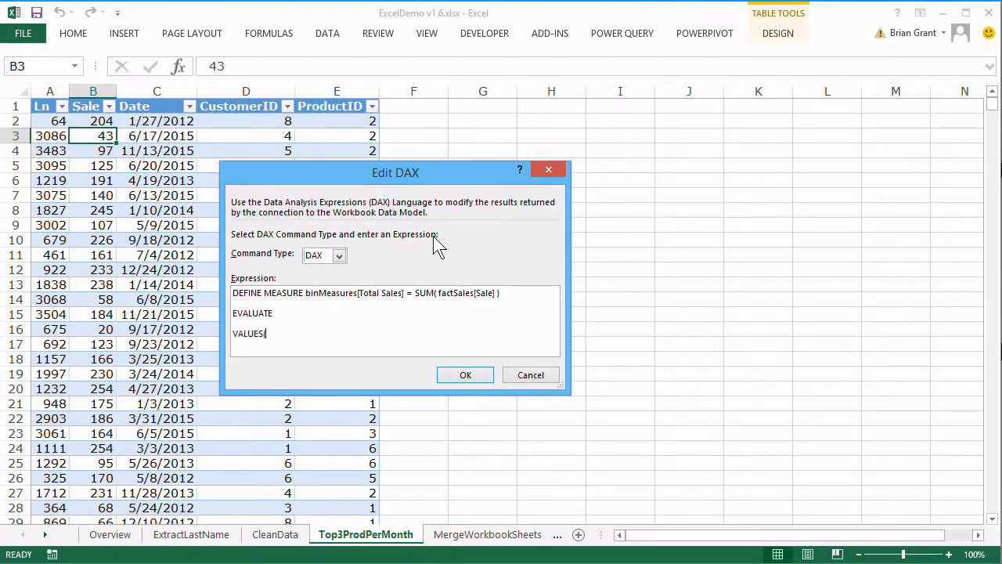
pyautogui.write(' dimCal[MonthLbe')
pyautogui.write(']')
pyautogui.press('BackSpace')
pyautogui.press('BackSpace')
pyautogui.press('BackSpace')
pyautogui.write('Label] )')
# Step: Wrap the VALUES expression in CALCULATETABLE with factSales as the filter and apply the query to the table
pyautogui.press('Return')
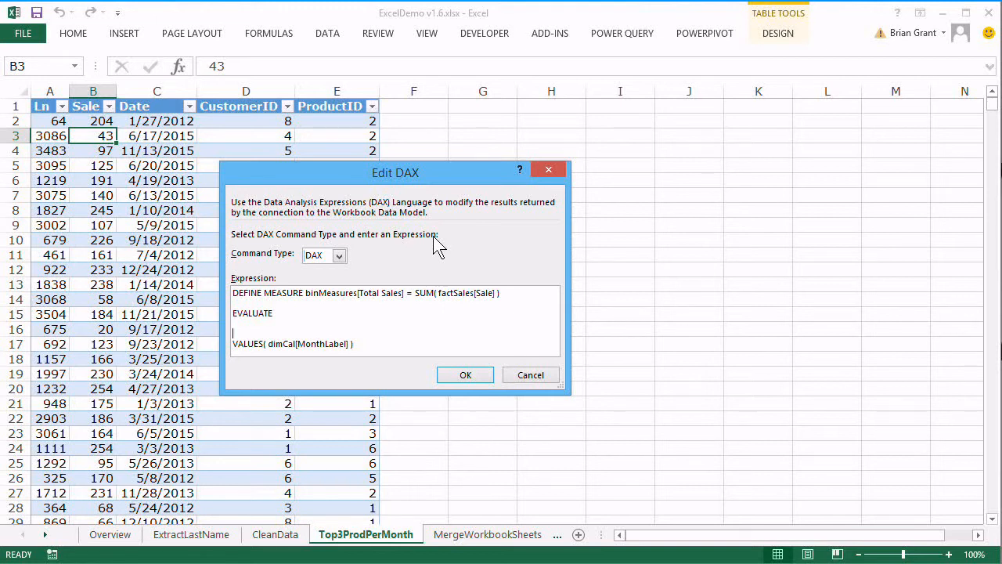
pyautogui.write('CALCULATETABLE(')
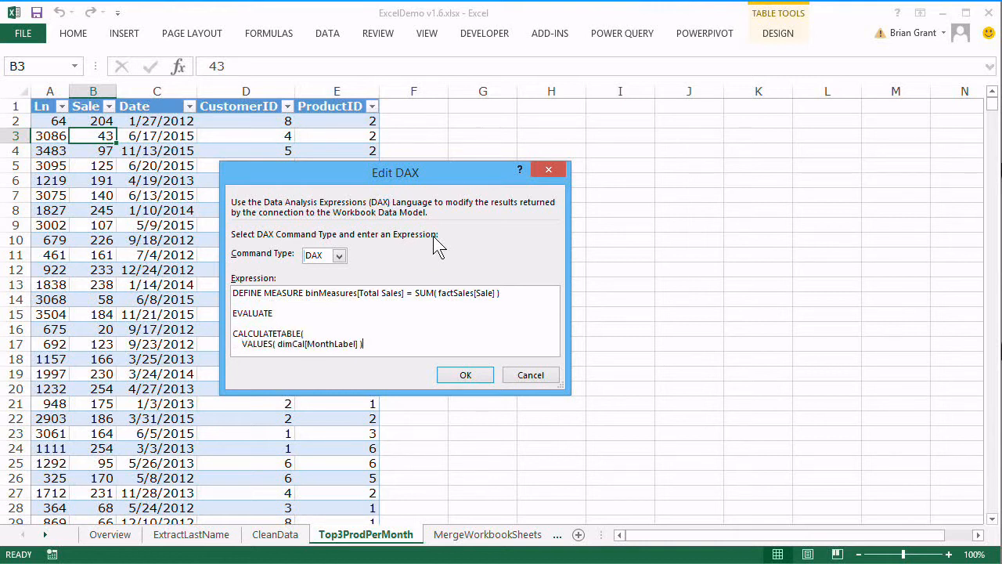
pyautogui.write('   ,')
pyautogui.press('Return')
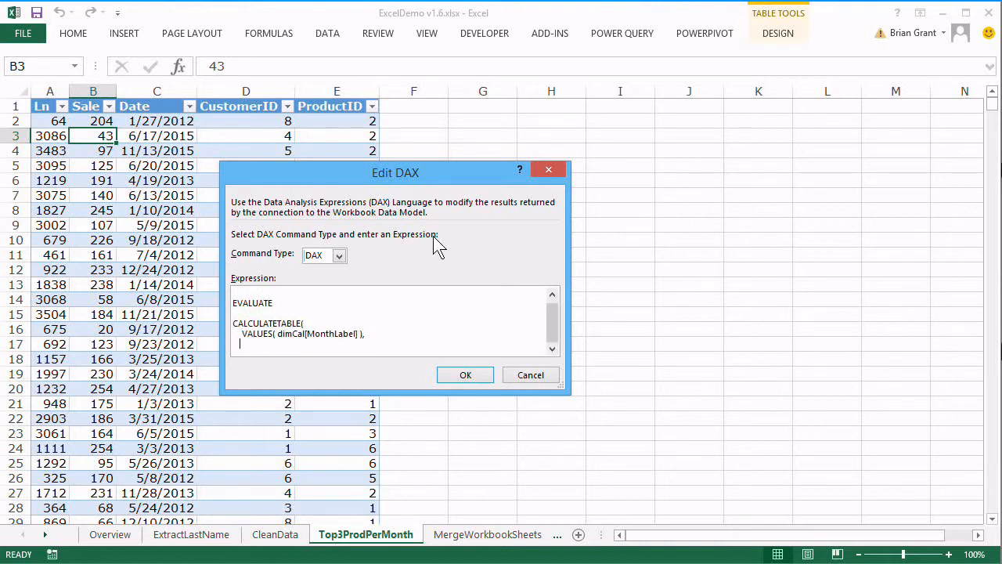
pyautogui.write('factSales')
pyautogui.press('Return')
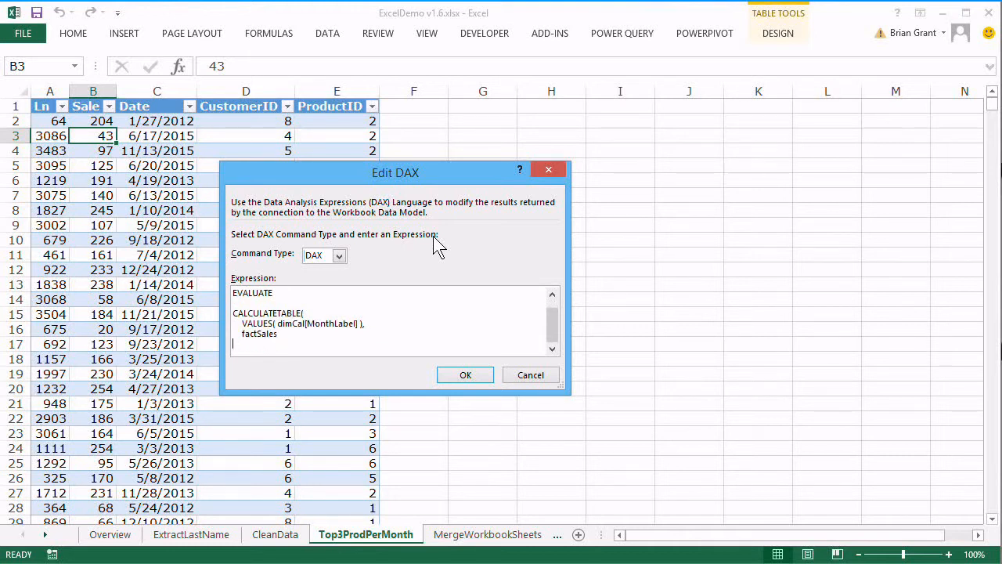
pyautogui.write(')')
pyautogui.click(465, 375)
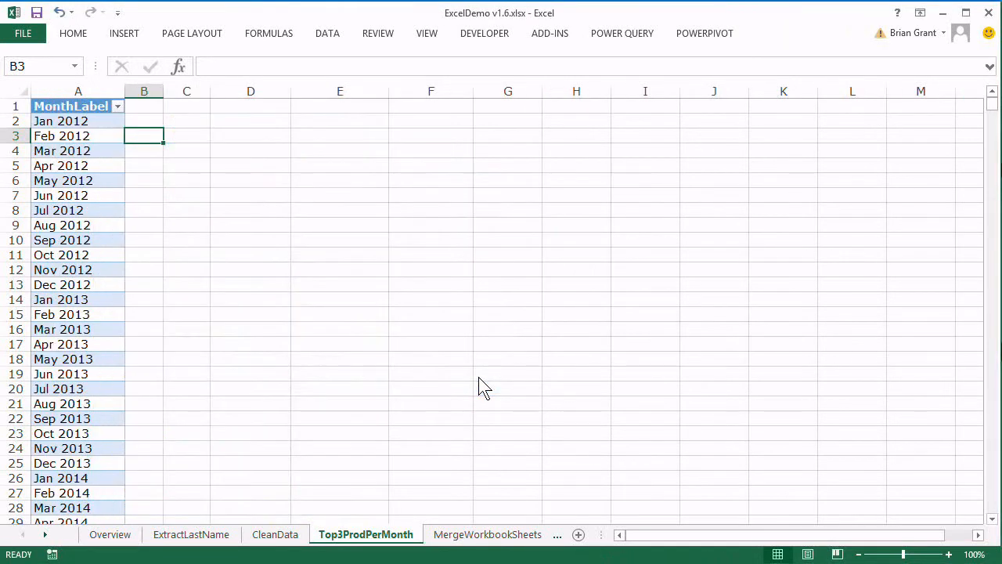
# Step: Reopen the month table's DAX query for editing and enlarge the Edit DAX dialog to show the whole expression
pyautogui.click(84, 179)
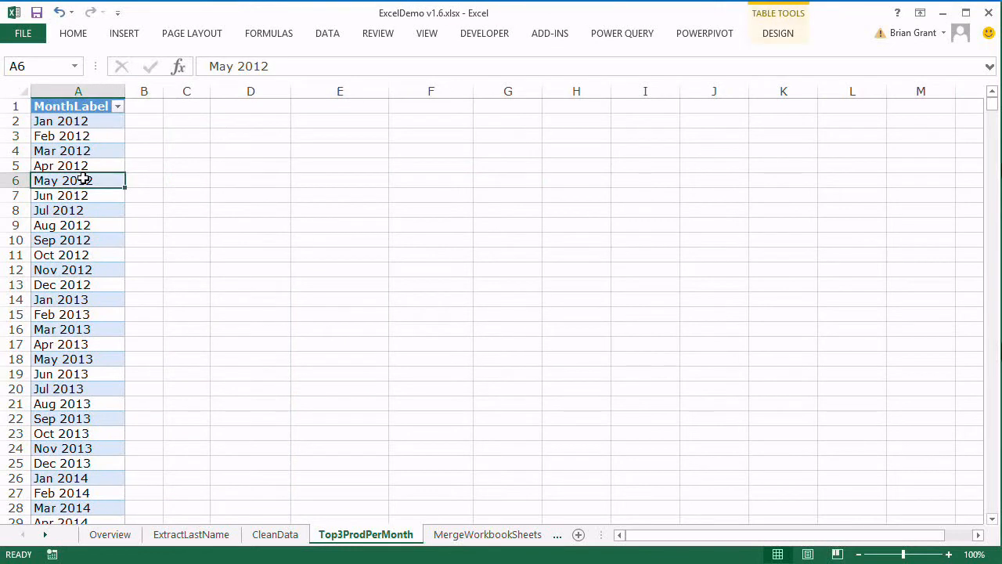
pyautogui.rightClick(84, 179)
pyautogui.moveTo(161, 449)
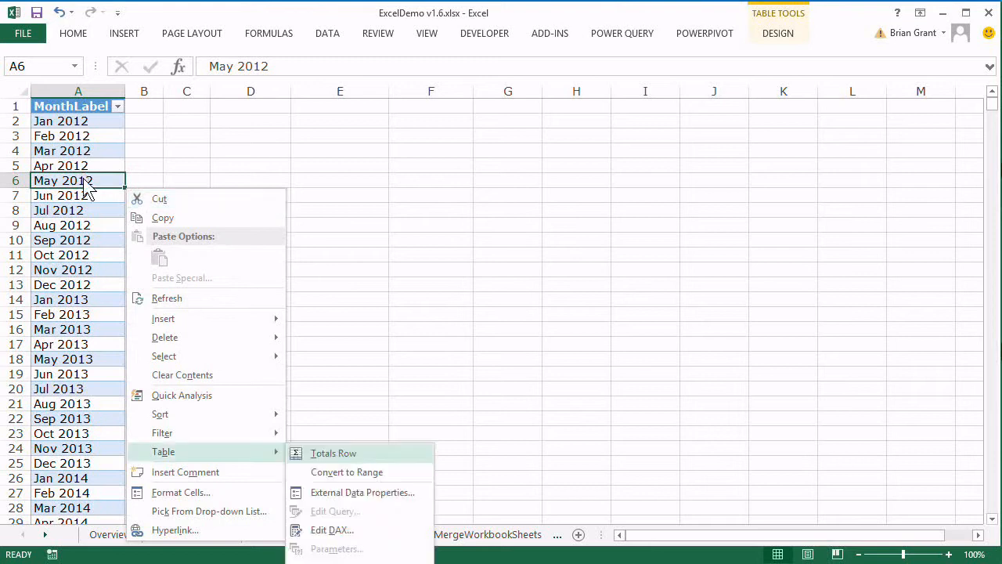
pyautogui.click(329, 528)
pyautogui.press('Tab')
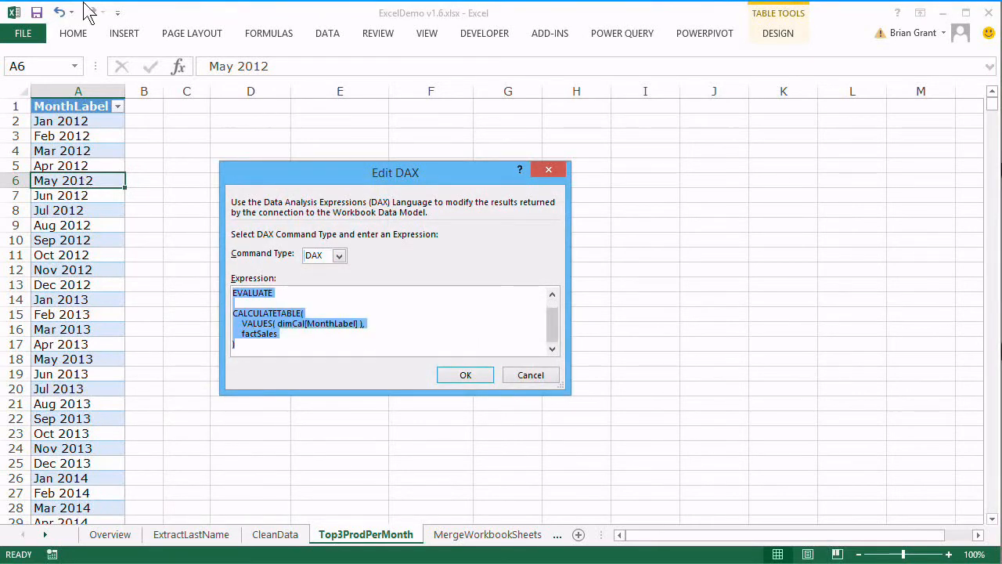
pyautogui.moveTo(282, 182); pyautogui.dragTo(170, 60)
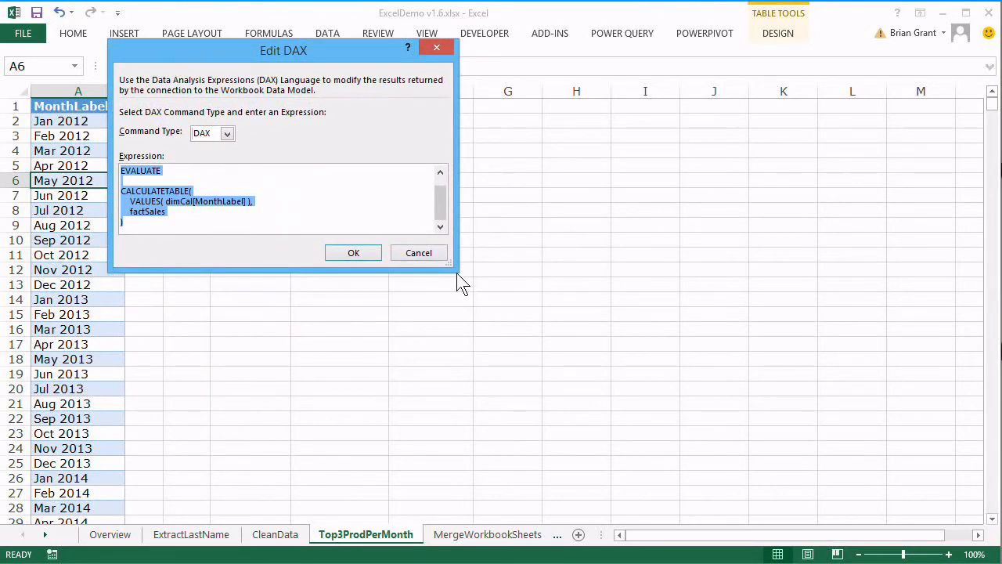
pyautogui.moveTo(458, 272); pyautogui.dragTo(657, 475)
pyautogui.click(361, 282)
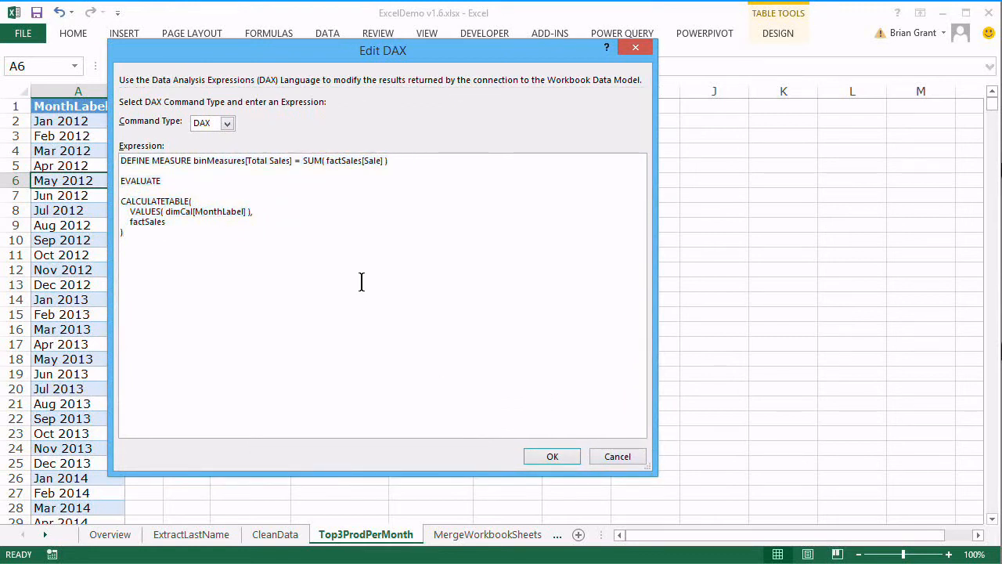
# Step: Wrap the CALCULATETABLE expression in GENERATE( as its first argument, indenting the nested lines
pyautogui.press('Return')
pyautogui.press('Up')
pyautogui.write('GE')
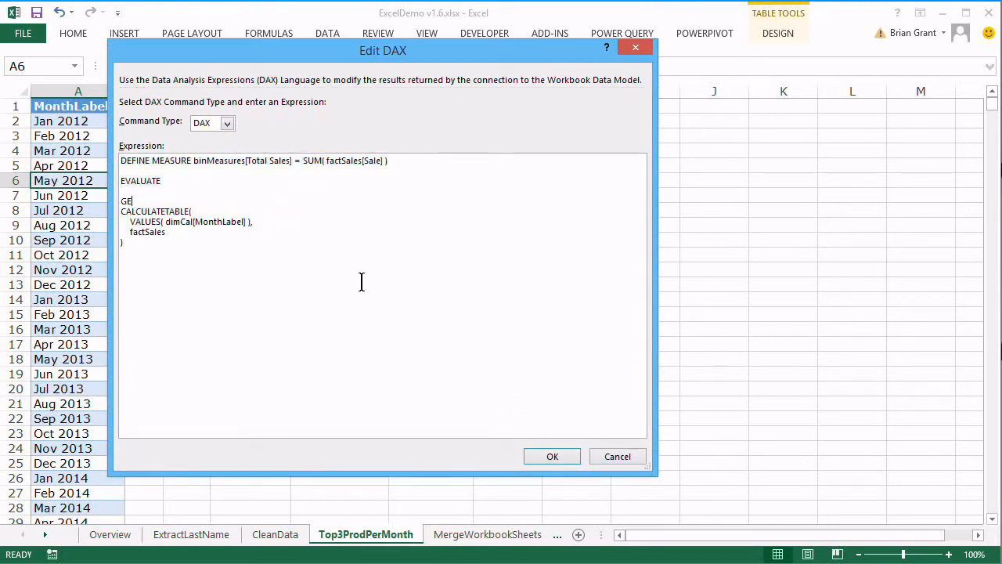
pyautogui.write('NERATE(')
pyautogui.press('Down')
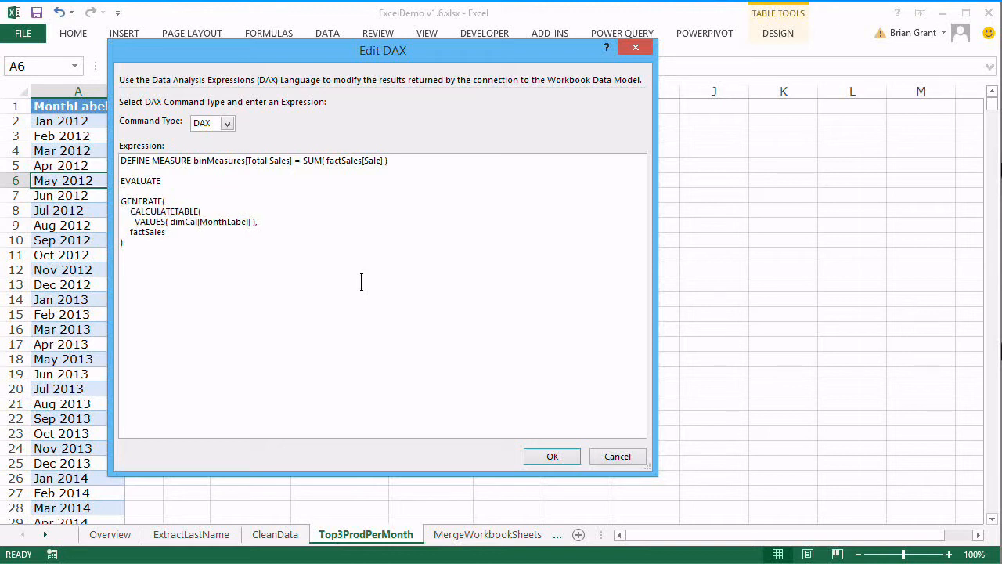
pyautogui.press('Down')
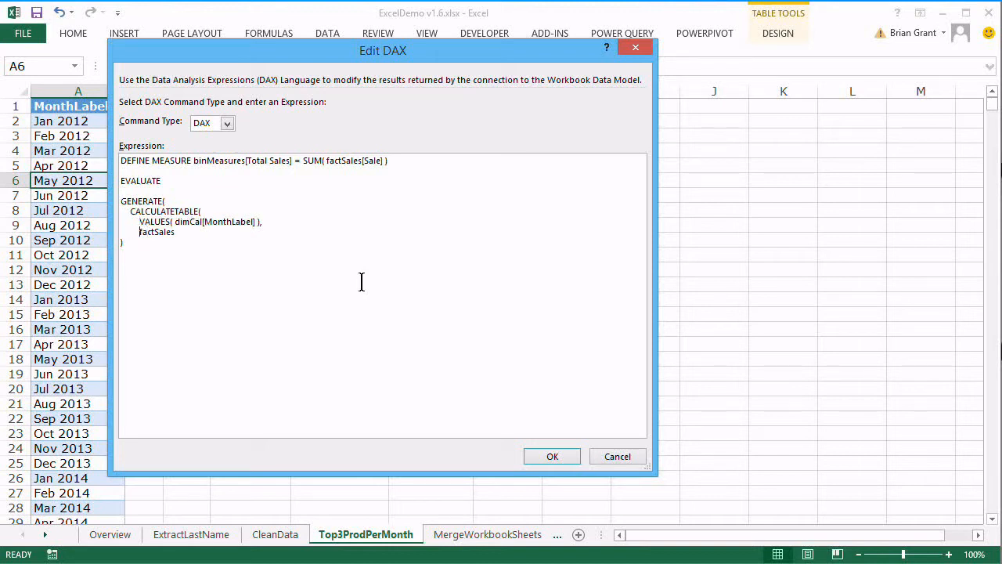
pyautogui.press('Down')
# Step: Add TOPN( with 3 rows as GENERATE's second argument, over SUMMARIZE( of factSales grouped by dimProduct[ProductName]
pyautogui.write('TOPN(         3,         SUMM')
pyautogui.press('BackSpace')
pyautogui.write('MARIZE(   ')
pyautogui.write('  factSales')
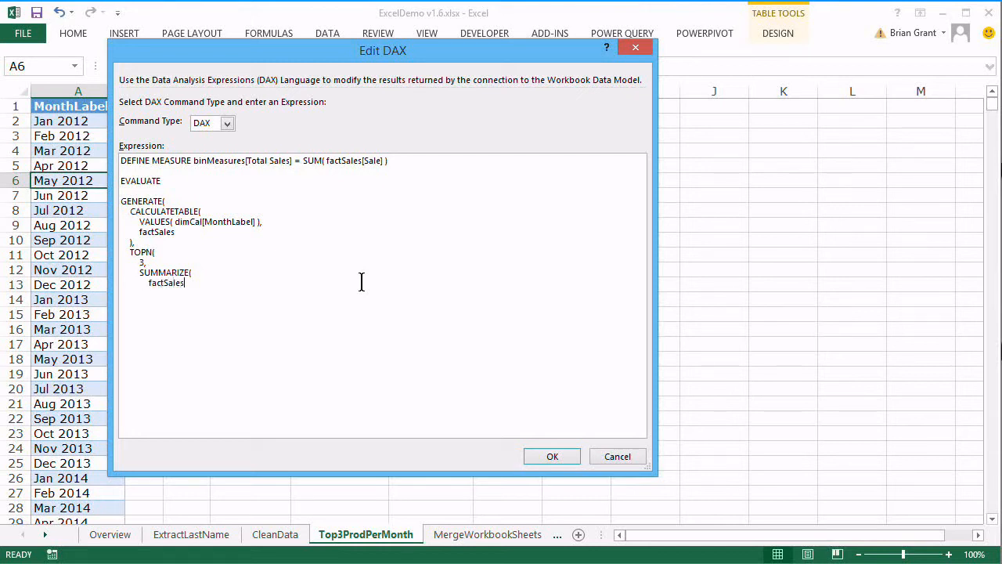
pyautogui.write(',    ')
pyautogui.write('      dimProduct')
pyautogui.write('[ProductN')
pyautogui.write('ame')
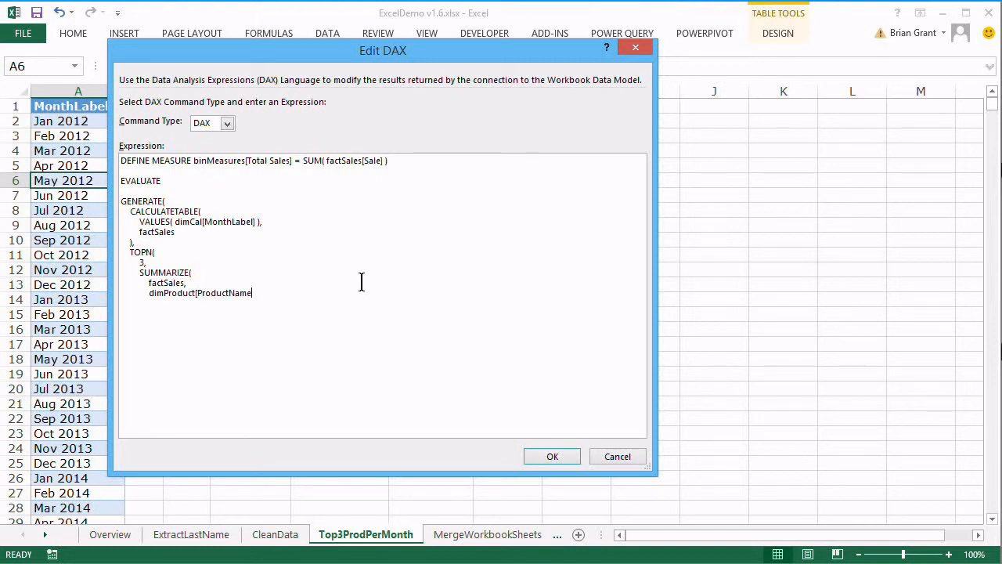
# Step: Finish the SUMMARIZE call by adding a "Total Sales" column that returns [Total Sales] after dimProduct[ProductName]
pyautogui.write(']    ')
pyautogui.write(' "Tota')
pyautogui.write('l Sales')
pyautogui.write('", [Total S')
pyautogui.write('ales')
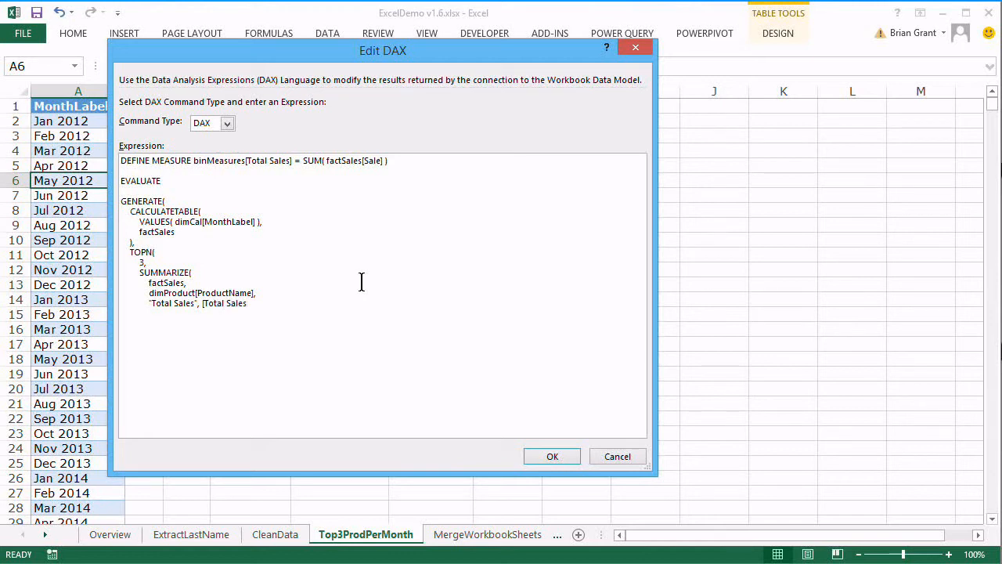
pyautogui.write(']       )')
# Step: Rank TOPN by [Total Sales], close the TOPN and GENERATE calls, and apply the query to the table
pyautogui.write('[Total Sales]')
pyautogui.press('Return')
pyautogui.write(')')
pyautogui.press('Return')
pyautogui.write(')')
pyautogui.click(552, 457)
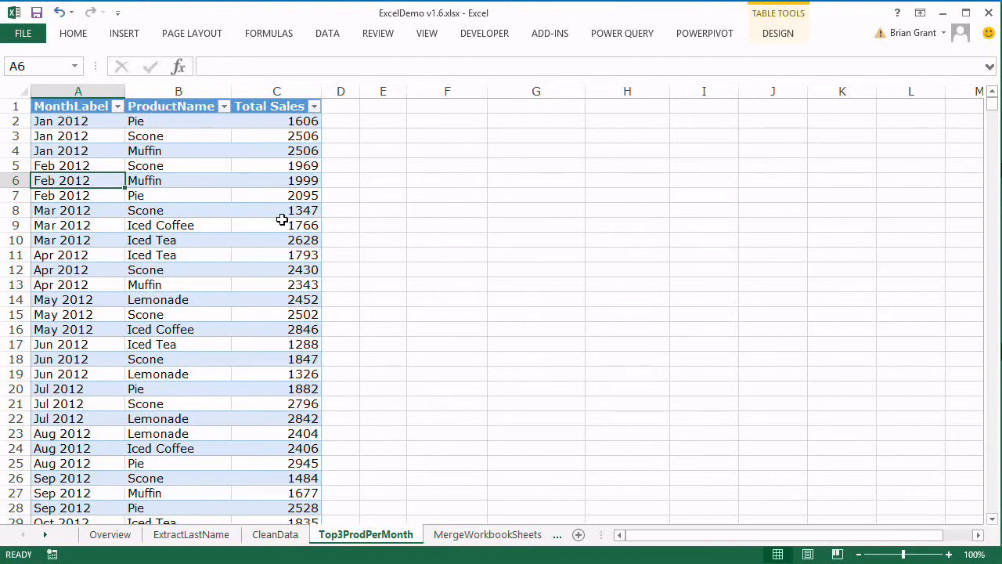
# Step: Reopen the table's DAX query, enlarge the Edit DAX dialog to show the whole expression, and add blank lines at its end
pyautogui.hotkey('shift', 'F10')
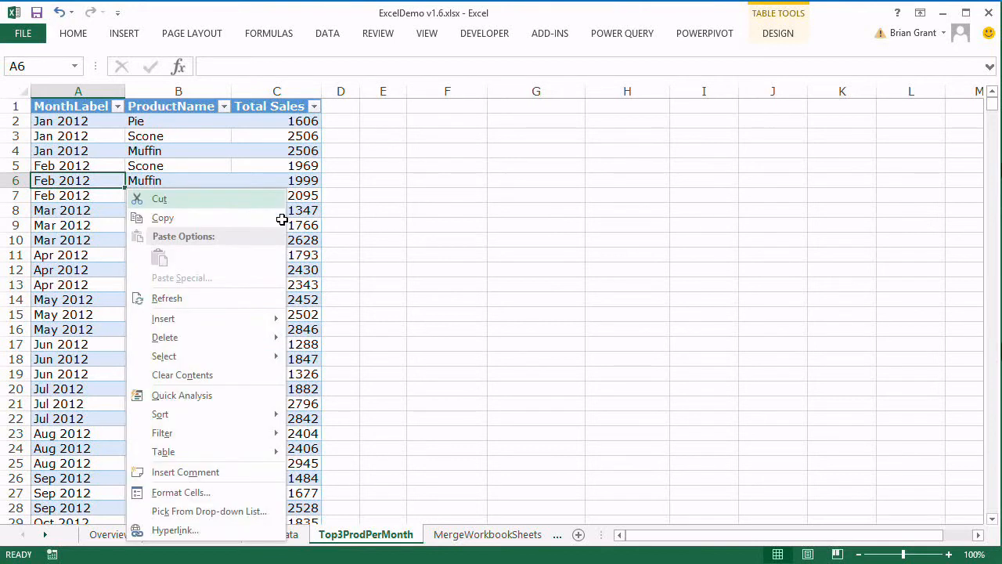
pyautogui.press('b')
pyautogui.press('d')
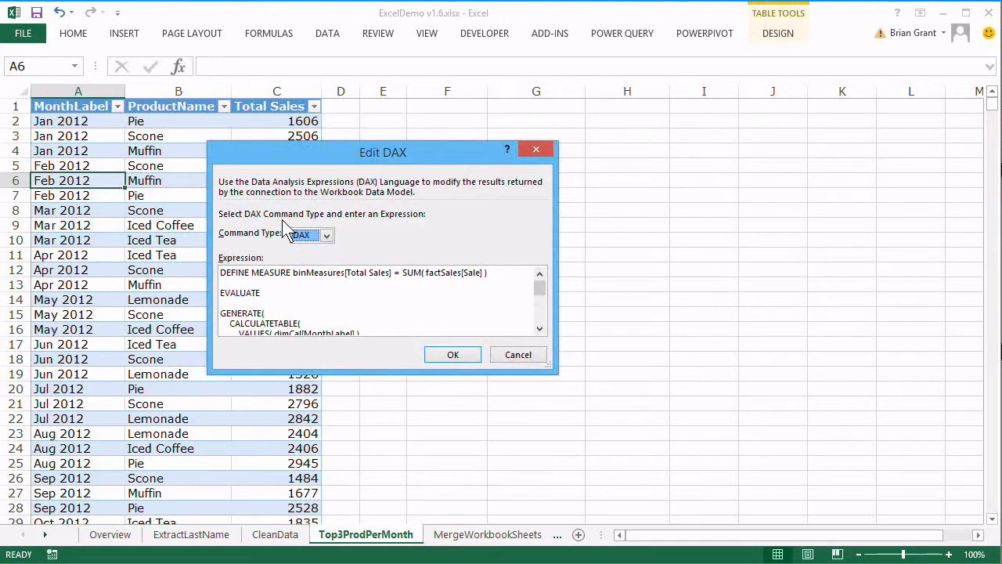
pyautogui.press('Tab')
pyautogui.moveTo(276, 157); pyautogui.dragTo(114, 60)
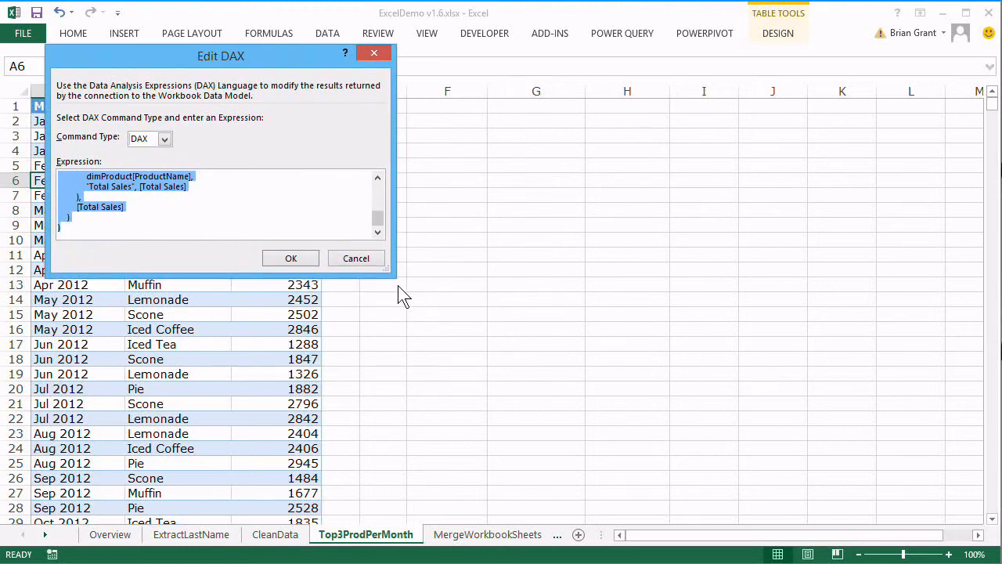
pyautogui.moveTo(391, 271); pyautogui.dragTo(620, 479)
pyautogui.click(345, 376)
pyautogui.press('Return')
pyautogui.press('Return')
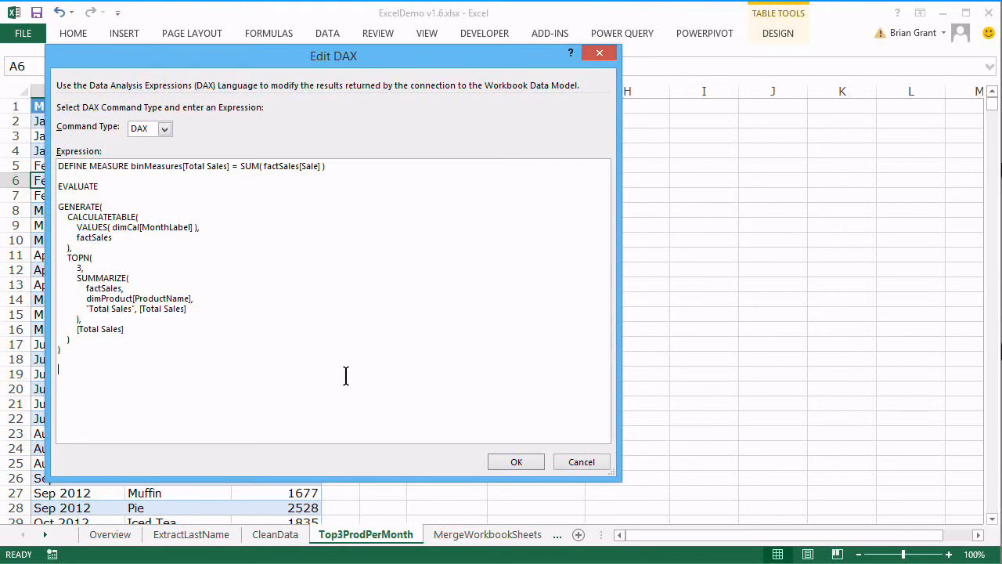
# Step: Add ORDER BY dimCal[MonthLabel] DESC, [Total Sales] DESC to the end of the query and apply it
pyautogui.write('ORDER BY dimCal')
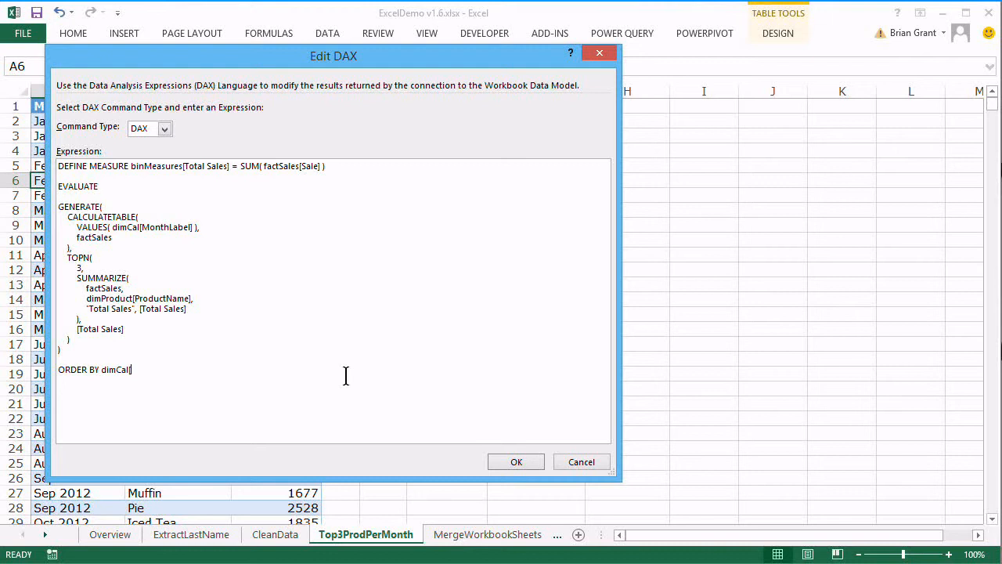
pyautogui.write('[MonthLabel] DEC')
pyautogui.press('BackSpace')
pyautogui.write('SC,, [Total')
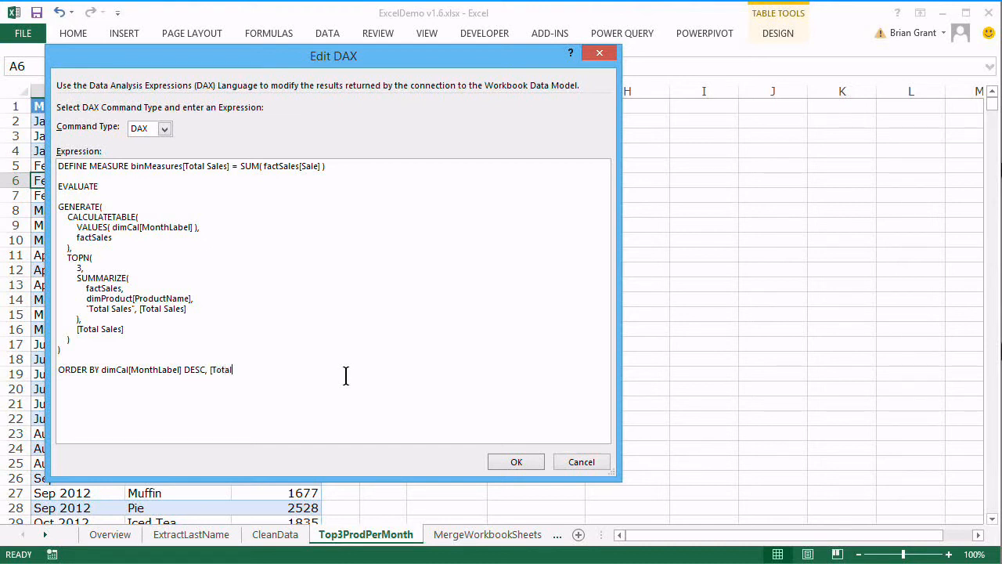
pyautogui.write(' Sales] DESC')
pyautogui.click(515, 461)
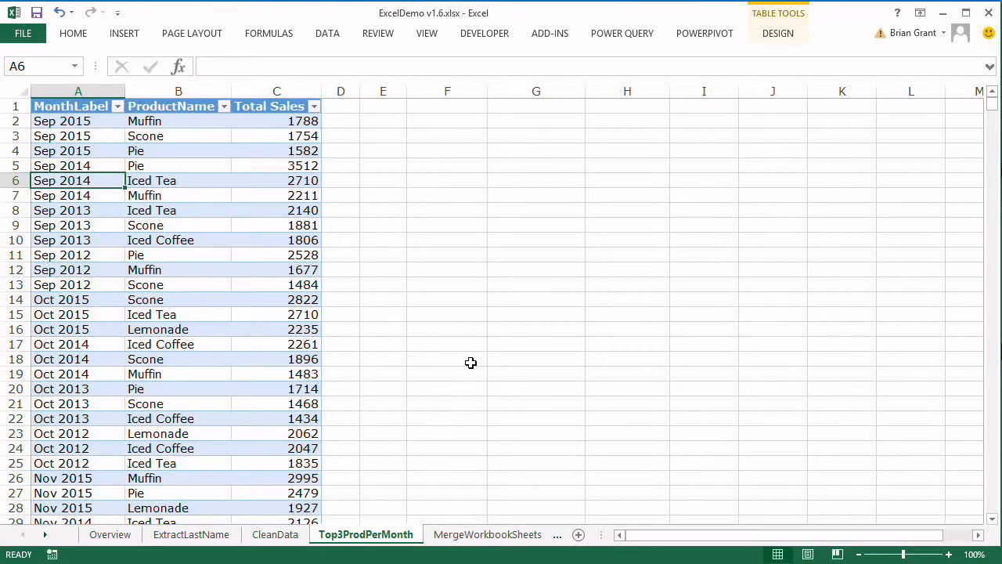
# Step: Hide the gridlines on the Top3ProdPerMonth sheet
pyautogui.hotkey('alt', 'w')
pyautogui.press('v')
pyautogui.press('g')
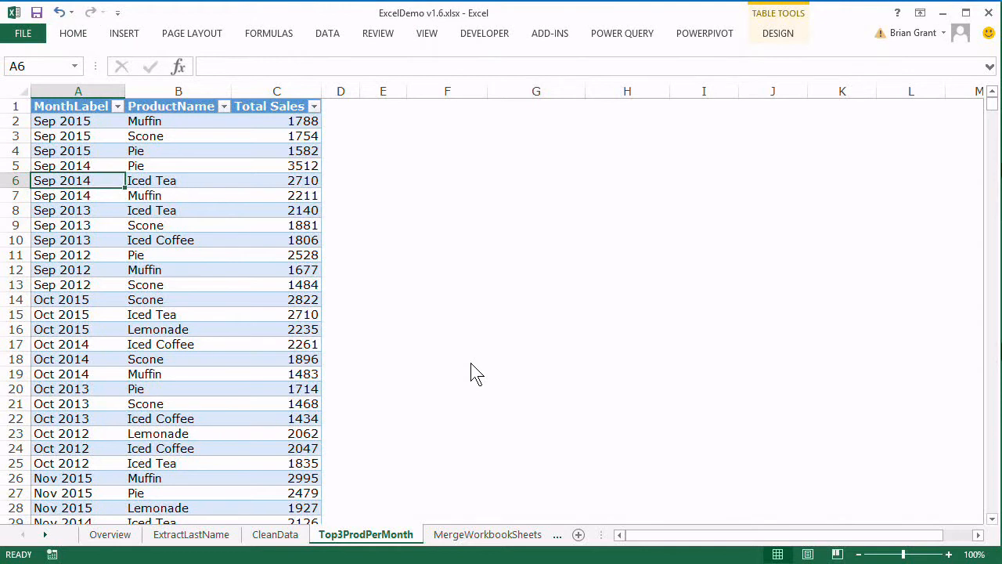
# Step: Remove the banded blue look from the sales table by applying the plain, unformatted first style in the Light group
pyautogui.hotkey('alt', 'j')
pyautogui.press('t')
pyautogui.press('s')
pyautogui.press('End')
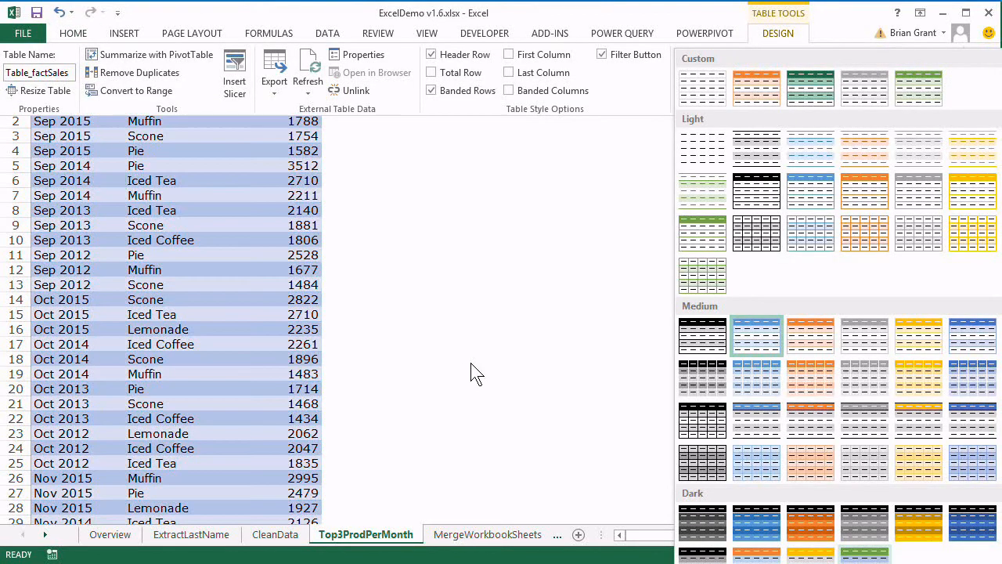
pyautogui.press('Up')
pyautogui.press('Up')
pyautogui.press('Up')
pyautogui.press('Up')
pyautogui.press('Up')
pyautogui.press('Up')
pyautogui.press('Up')
pyautogui.press('Up')
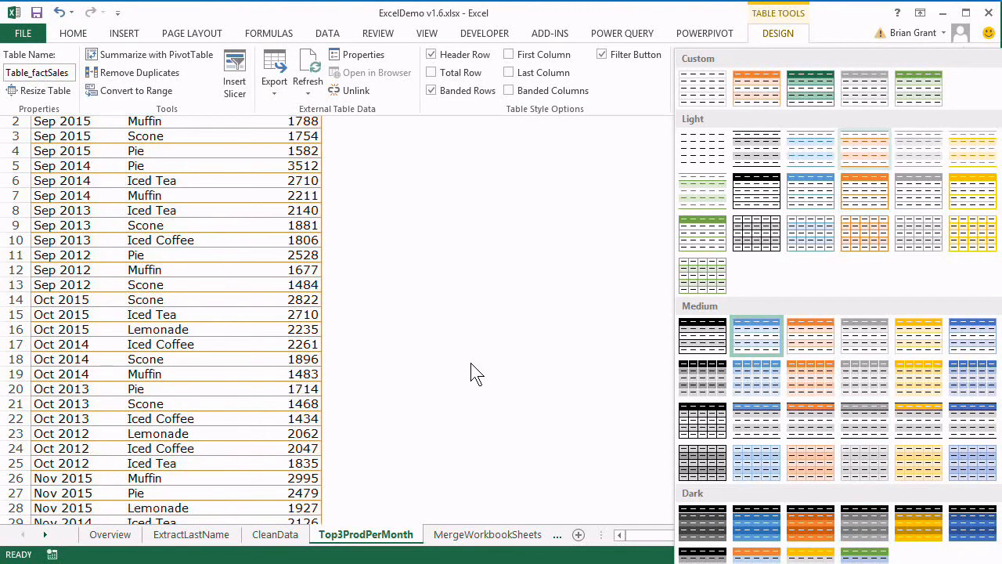
pyautogui.press('Left')
pyautogui.press('Left')
pyautogui.press('Left')
pyautogui.press('Return')
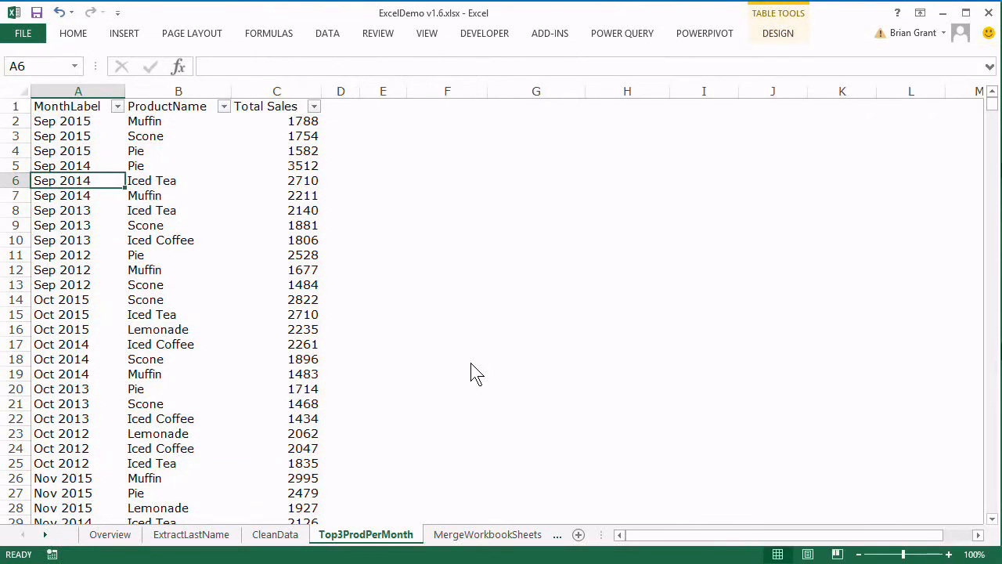
# Step: Set the font size of the entire sales table, including its headers, to 9
pyautogui.hotkey('ctrl', 'a')
pyautogui.hotkey('ctrl', 'a')
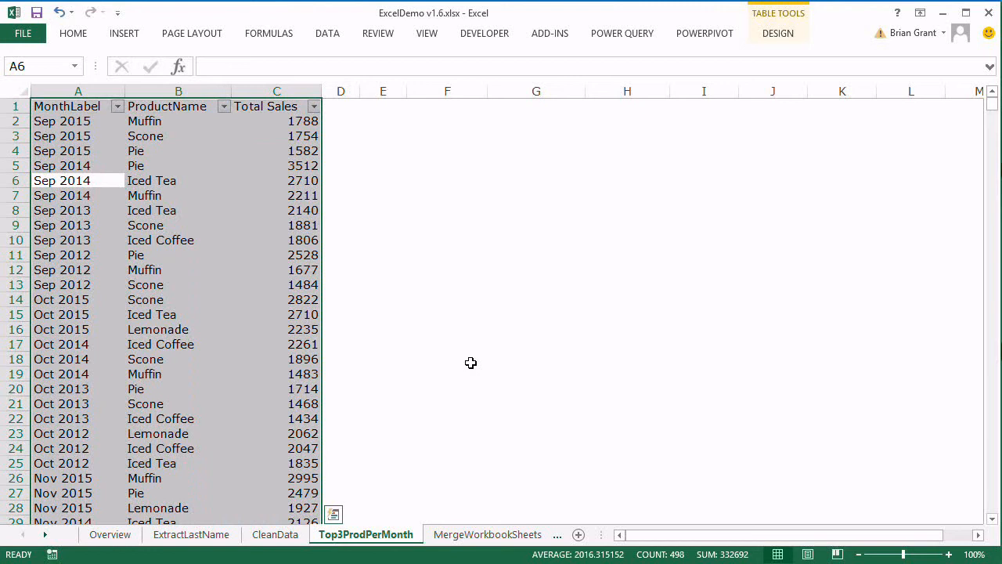
pyautogui.hotkey('alt', 'h')
pyautogui.write('fs')
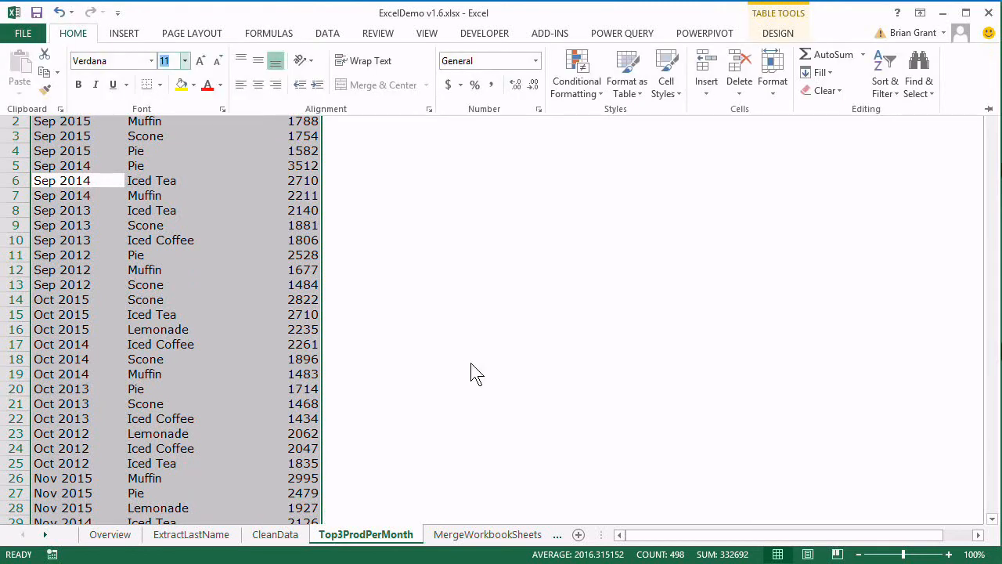
pyautogui.write('9')
pyautogui.press('Return')
# Step: Examine the repeated month labels in the first rows of the MonthLabel column
pyautogui.press('Up')
pyautogui.press('Up')
pyautogui.press('Up')
pyautogui.press('Up')
pyautogui.press('Up')
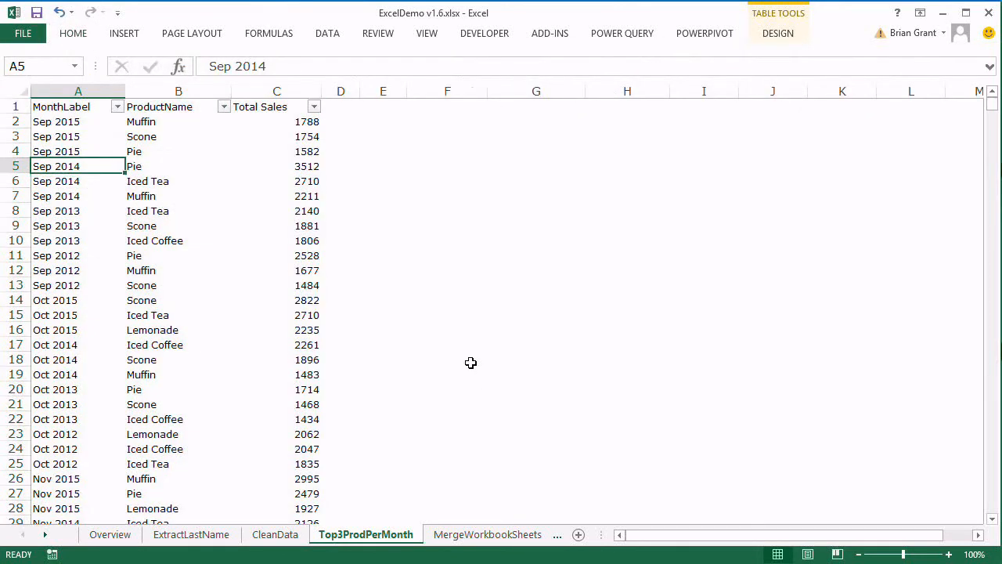
pyautogui.press('Down')
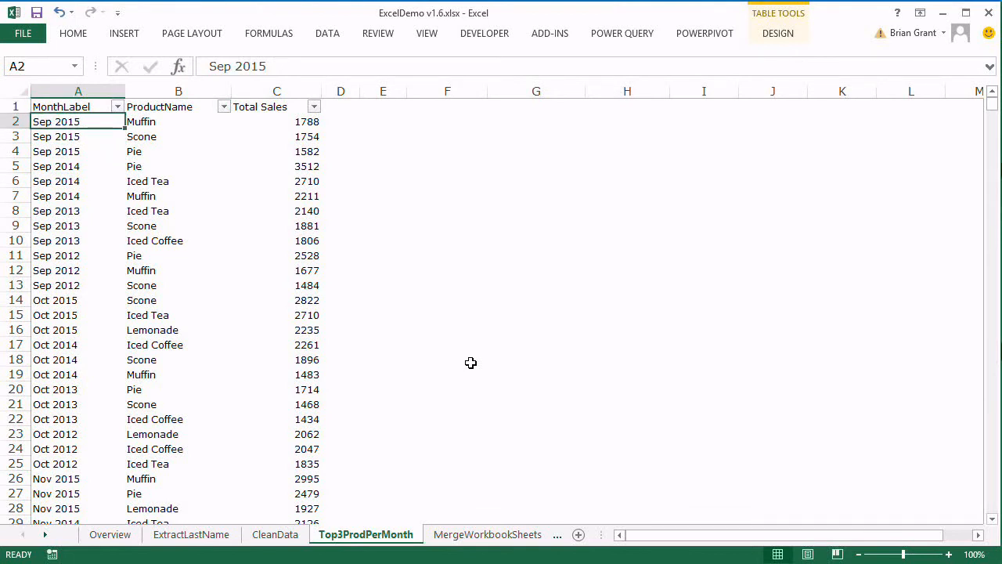
pyautogui.press('Down')
pyautogui.press('Down')
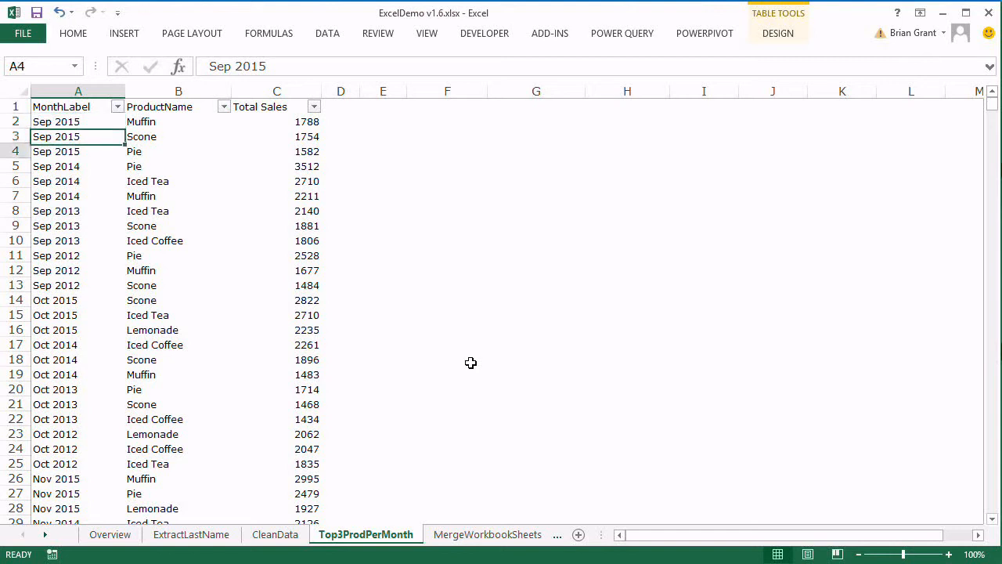
pyautogui.press('Down')
pyautogui.press('Down')
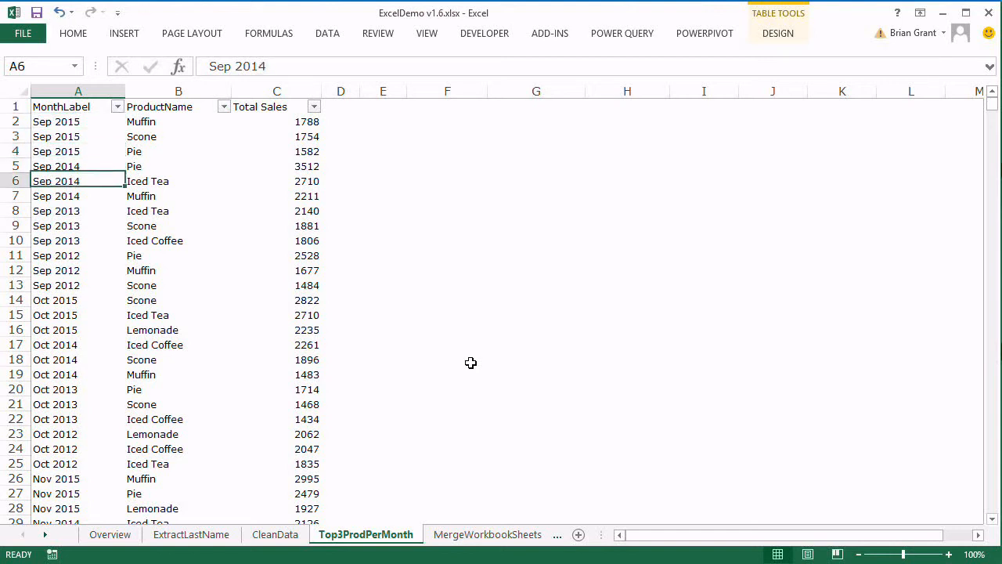
pyautogui.press('Up')
pyautogui.press('Down')
pyautogui.press('Down')
pyautogui.press('Up')
pyautogui.press('Up')
pyautogui.press('Up')
pyautogui.press('Up')
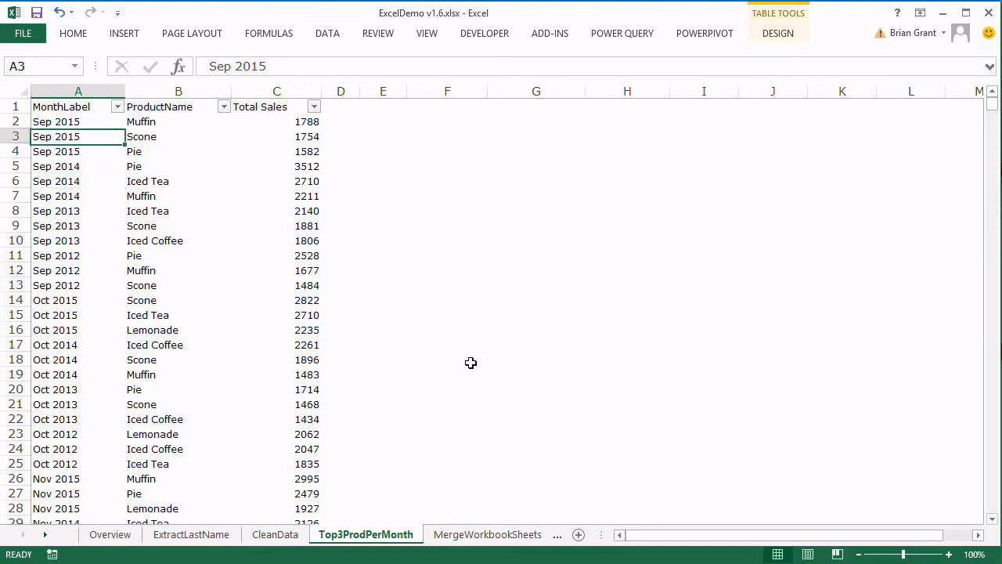
# Step: Create a formula-based conditional formatting rule for all MonthLabel values from A2 down, using the formula =A1=A2
pyautogui.press('Up')
pyautogui.hotkey('ctrl', 'shift', 'Down')
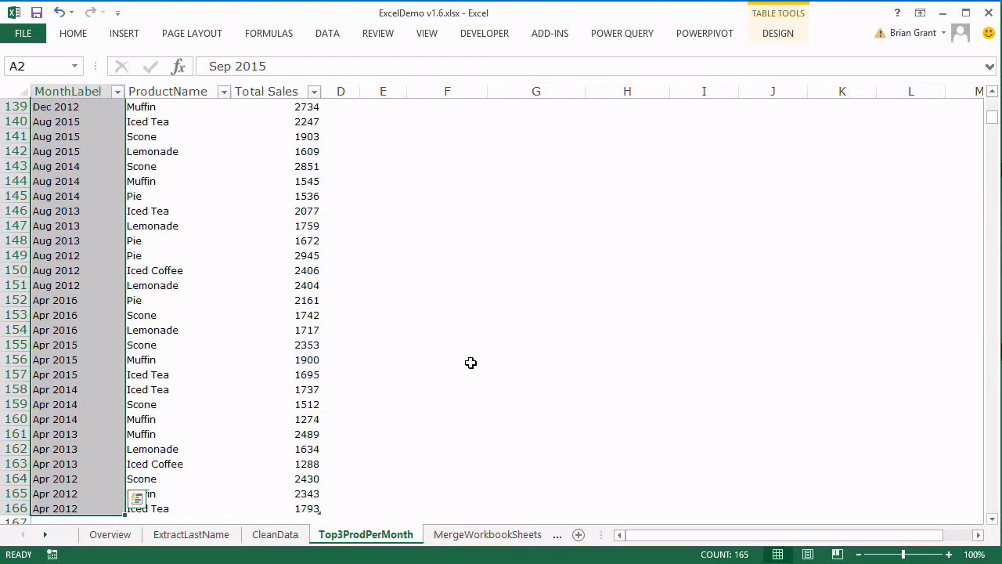
pyautogui.hotkey('alt', 'h')
pyautogui.press('l')
pyautogui.press('n')
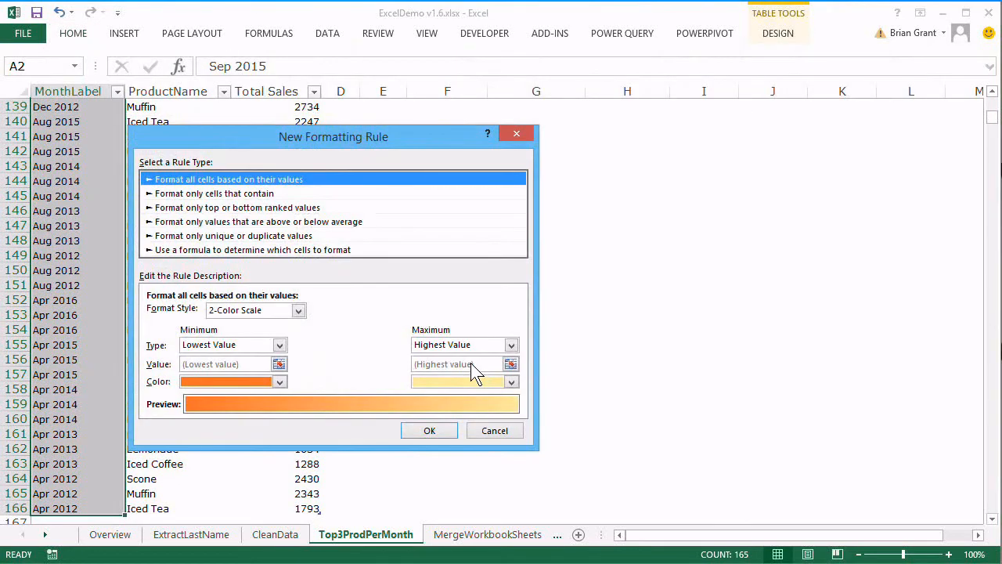
pyautogui.press('End')
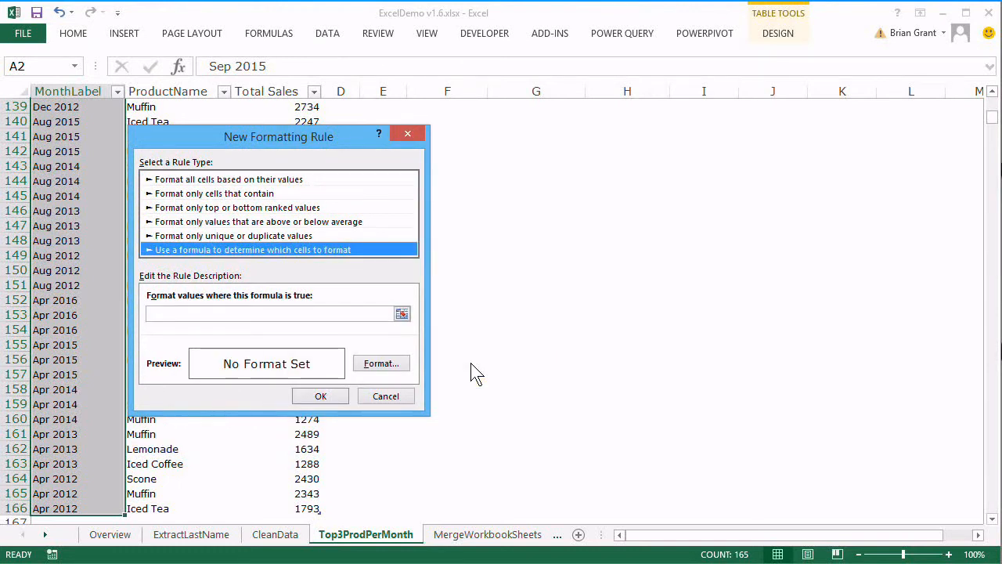
pyautogui.press('Tab')
pyautogui.write('=A')
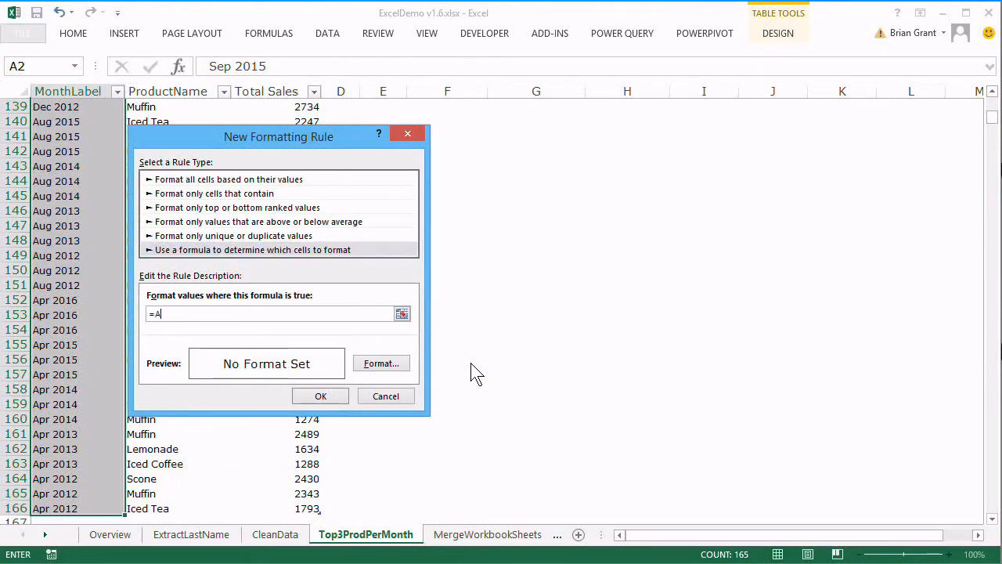
pyautogui.write('1=A2')
# Step: Give the repeated-month rule a light gray font color and apply the rule
pyautogui.hotkey('alt', 'f')
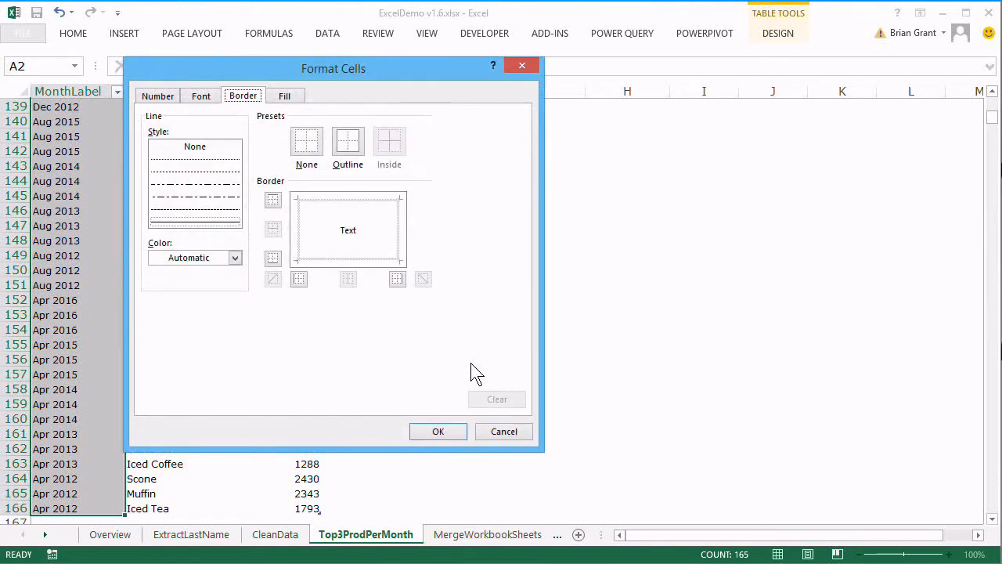
pyautogui.hotkey('ctrl', 'shift', 'Tab')
pyautogui.hotkey('alt', 'c')
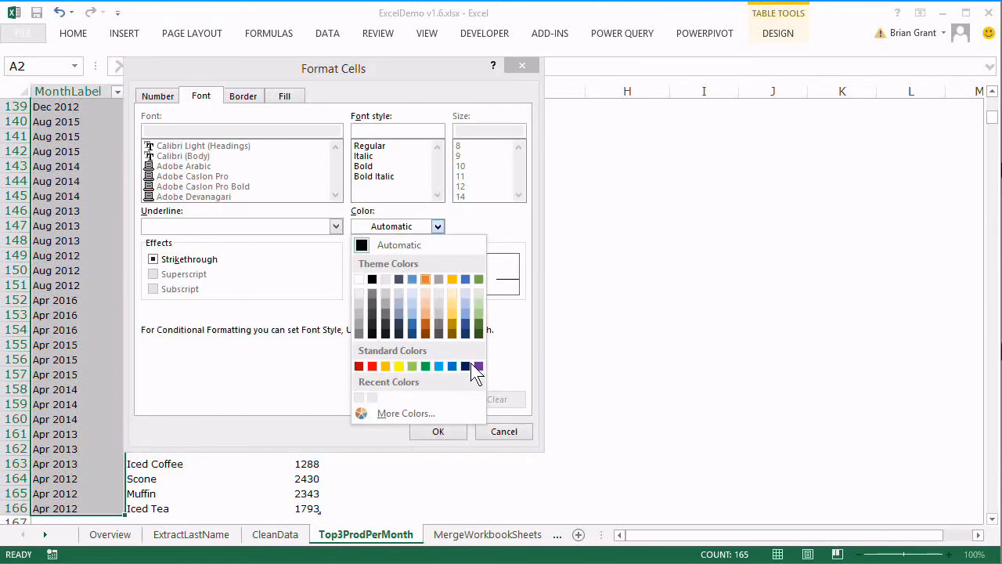
pyautogui.press('Down')
pyautogui.press('Down')
pyautogui.press('Left')
pyautogui.press('Left')
pyautogui.press('Left')
pyautogui.press('Left')
pyautogui.press('Left')
pyautogui.press('Return')
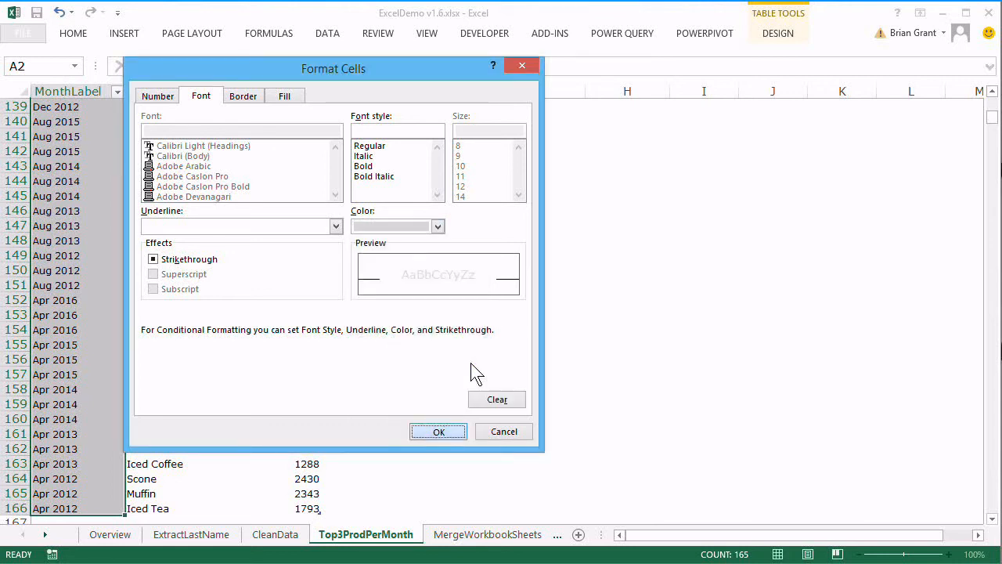
pyautogui.press('Return')
pyautogui.press('Tab')
pyautogui.press('Return')
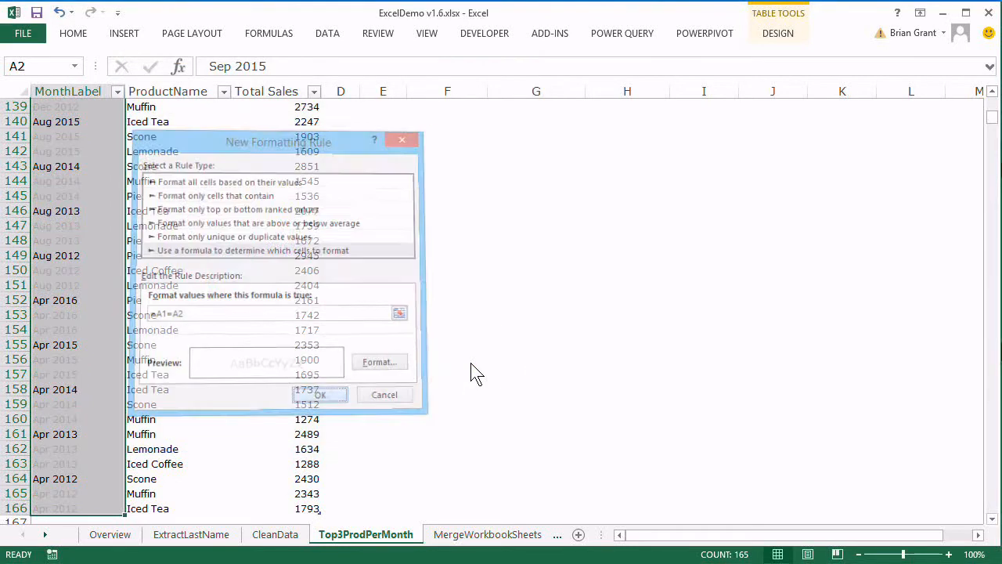
# Step: Create a formula-based conditional formatting rule for all data rows across the three table columns, using the formula =$A1<>$A2
pyautogui.hotkey('ctrl', 'Home')
pyautogui.press('Down')
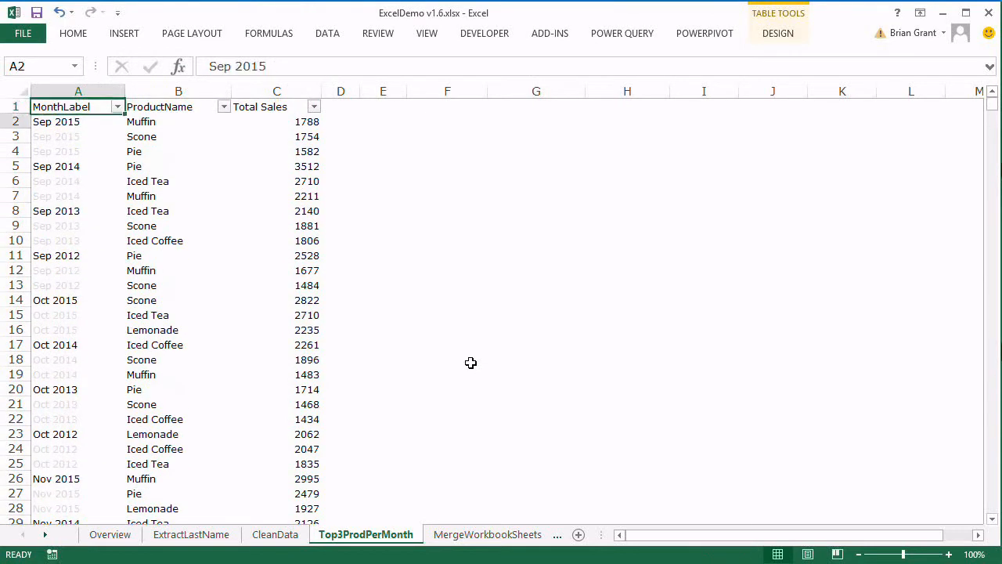
pyautogui.hotkey('ctrl', 'shift', 'Down')
pyautogui.hotkey('ctrl', 'shift', 'Right')
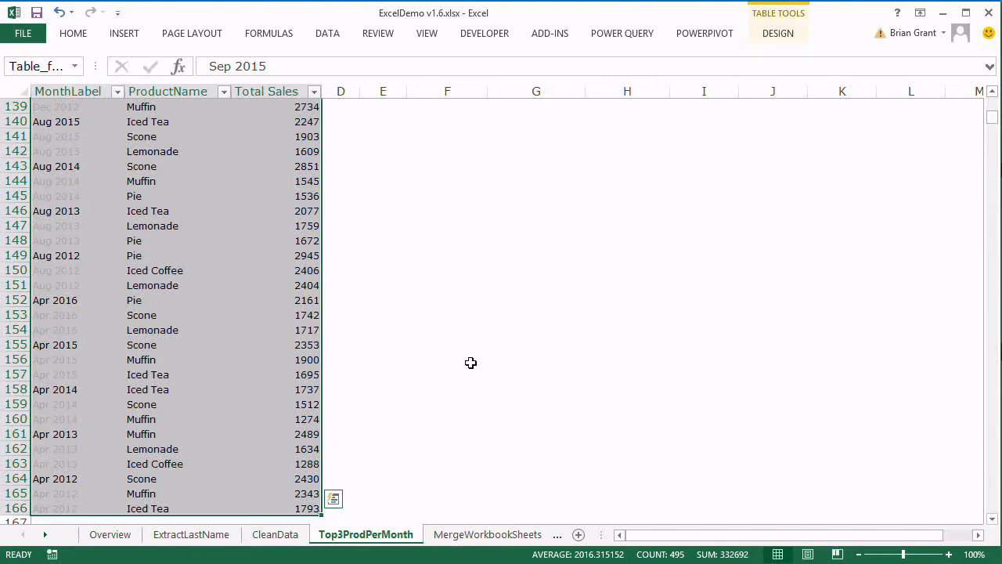
pyautogui.hotkey('alt', 'h')
pyautogui.press('l')
pyautogui.press('n')
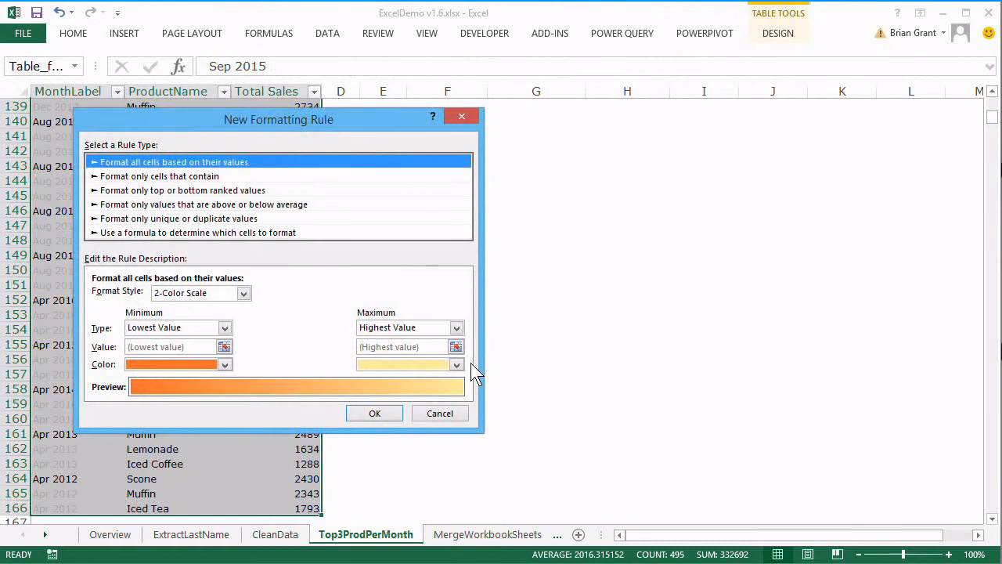
pyautogui.press('End')
pyautogui.press('Tab')
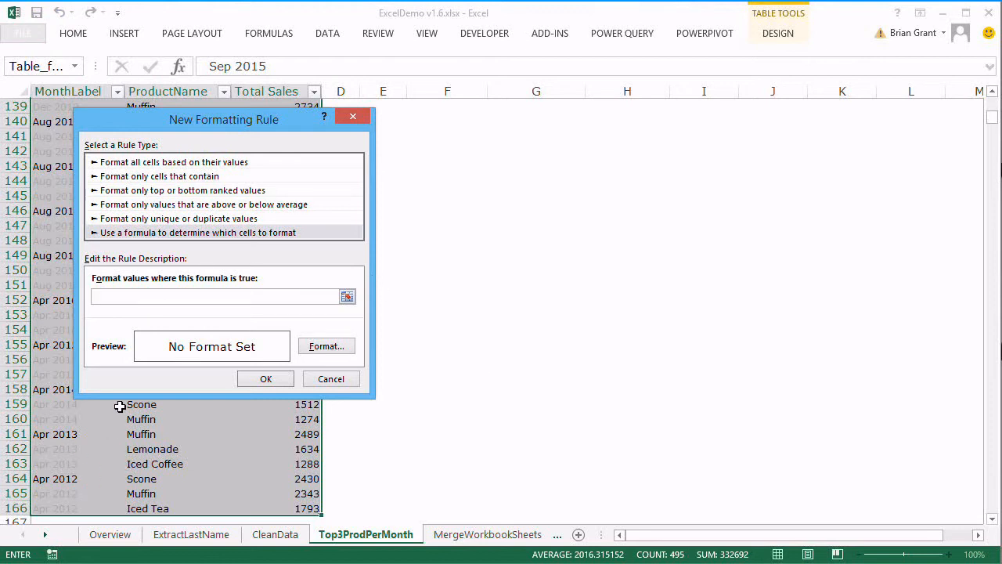
pyautogui.write('$')
pyautogui.press('BackSpace')
pyautogui.write('=$A1<>$A2')
# Step: Set the new rule's border color to a custom HSL color with hue 170, saturation 0 and luminance 238
pyautogui.hotkey('alt', 'f')
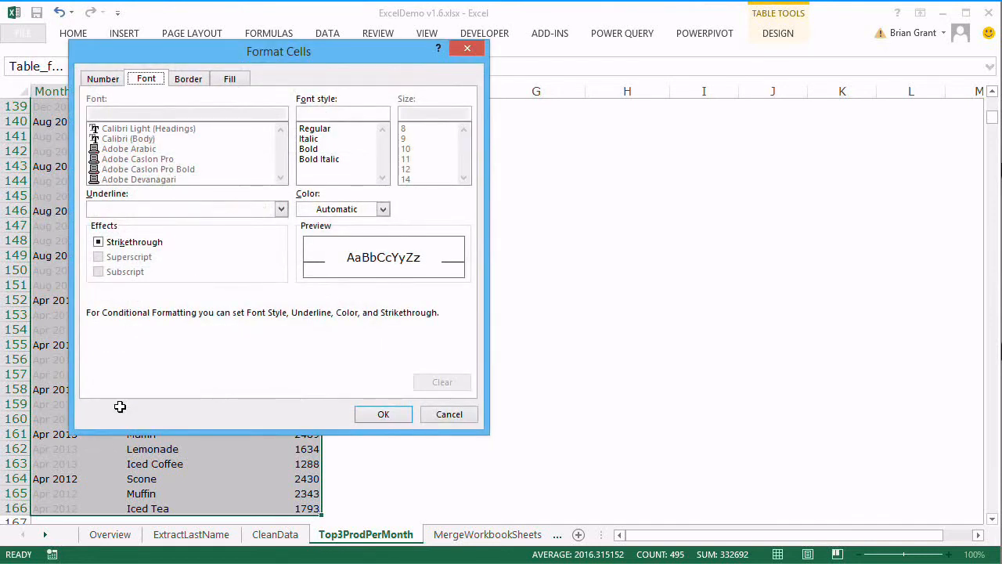
pyautogui.hotkey('ctrl', 'Tab')
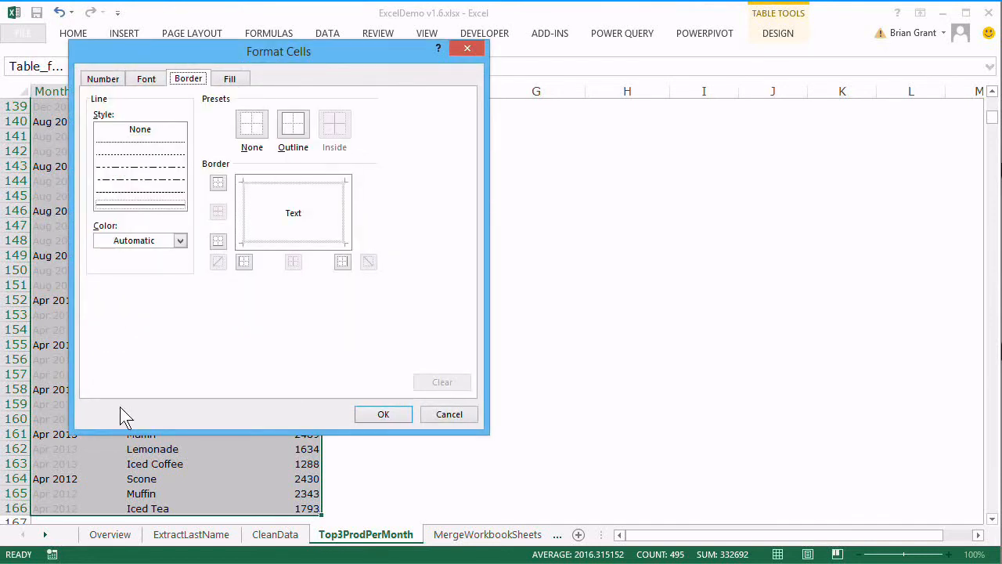
pyautogui.hotkey('alt', 'c')
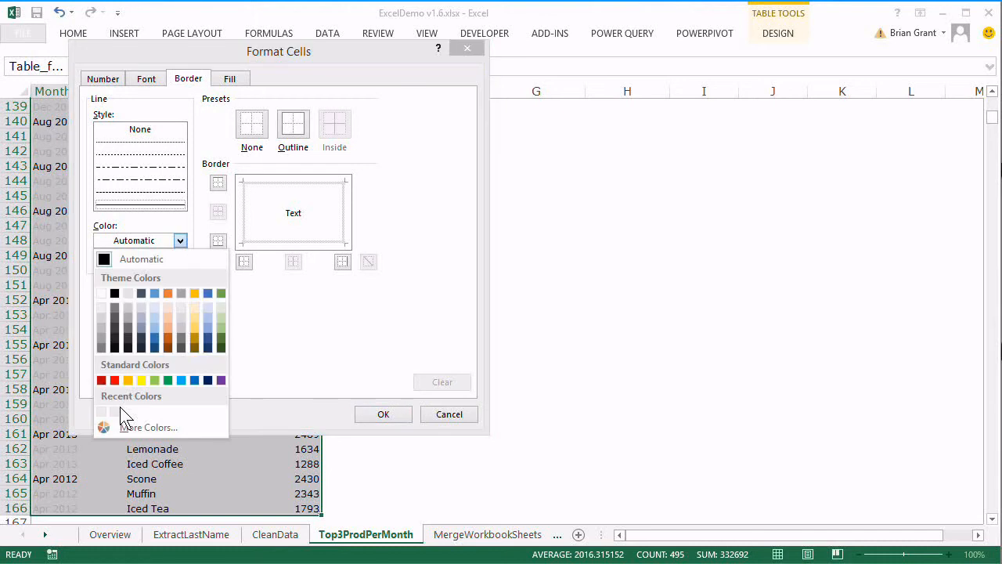
pyautogui.press('m')
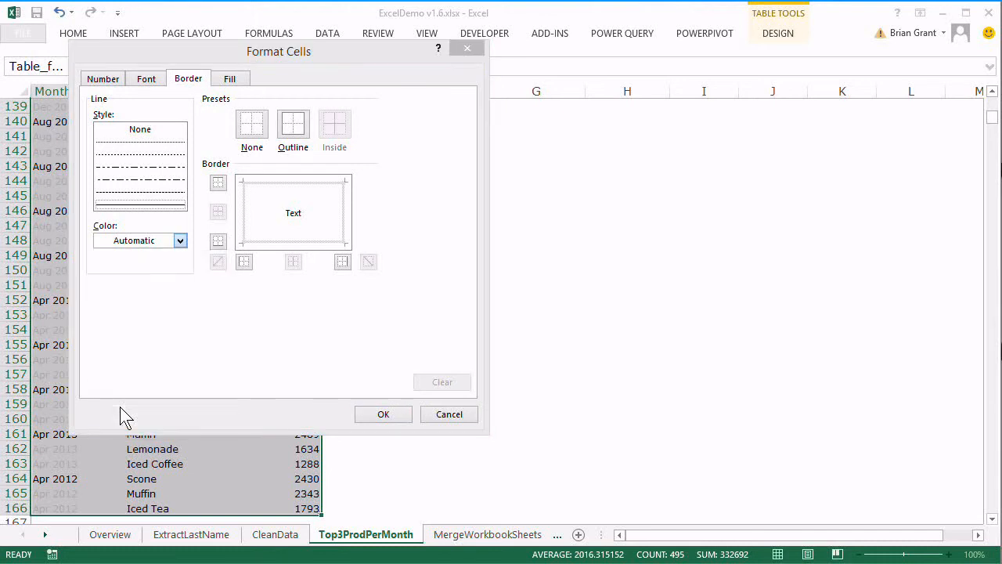
pyautogui.hotkey('ctrl', 'Tab')
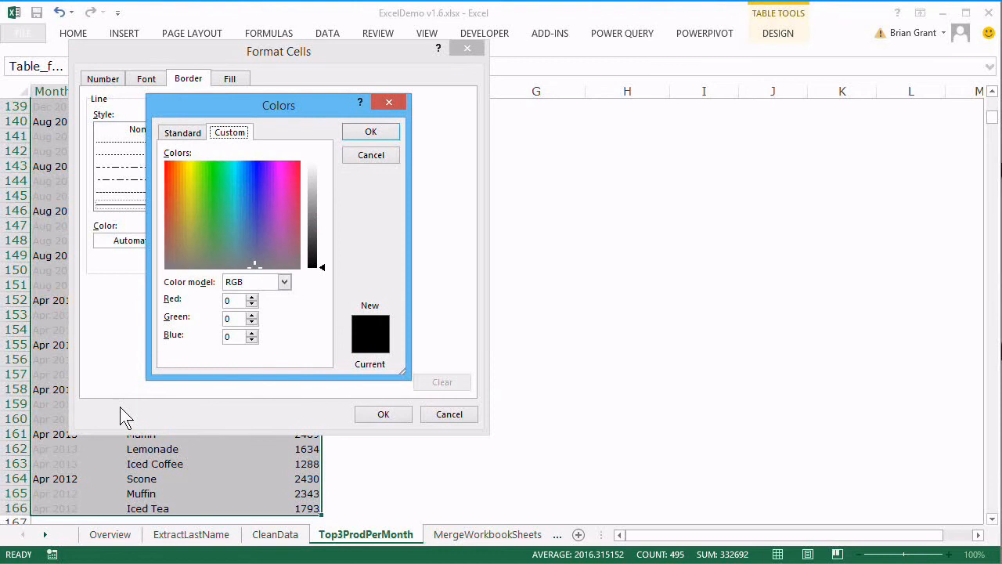
pyautogui.hotkey('alt', 'd')
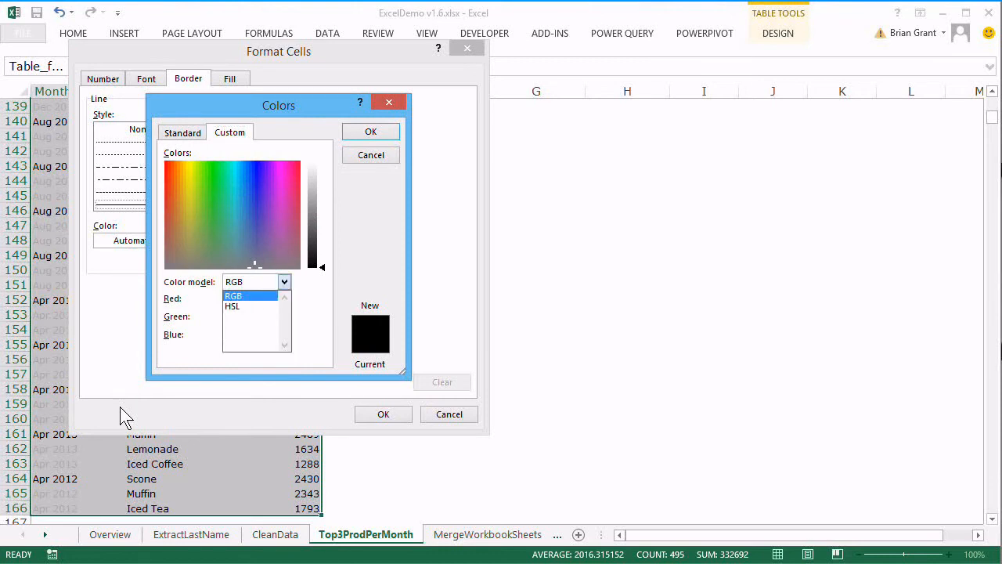
pyautogui.press('Down')
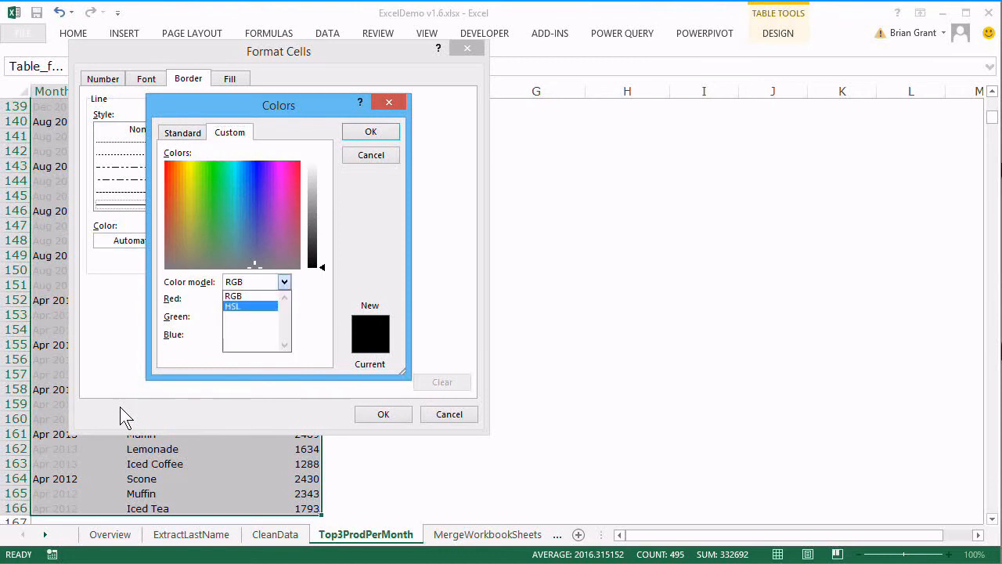
pyautogui.press('Return')
pyautogui.hotkey('alt', 'l')
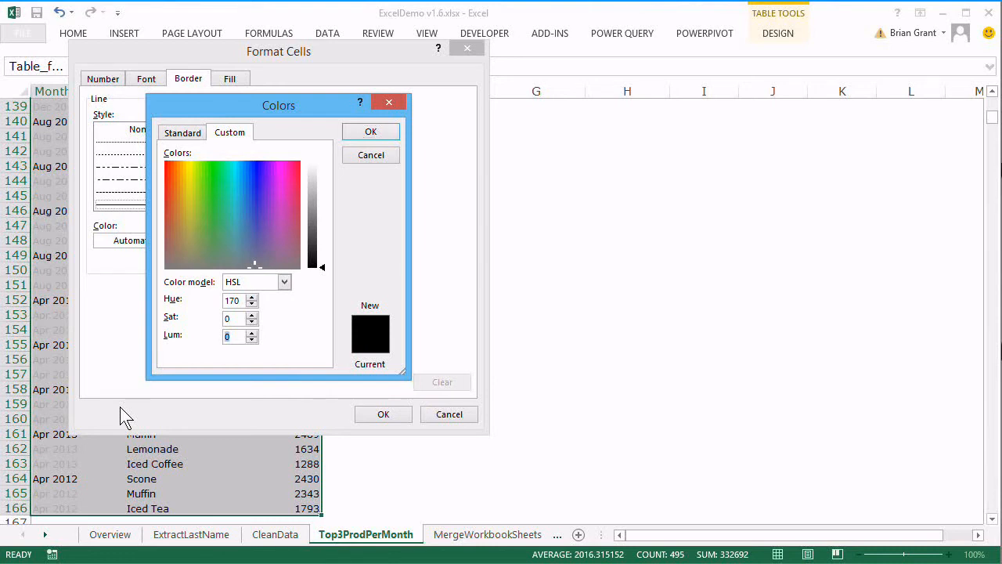
pyautogui.write('238')
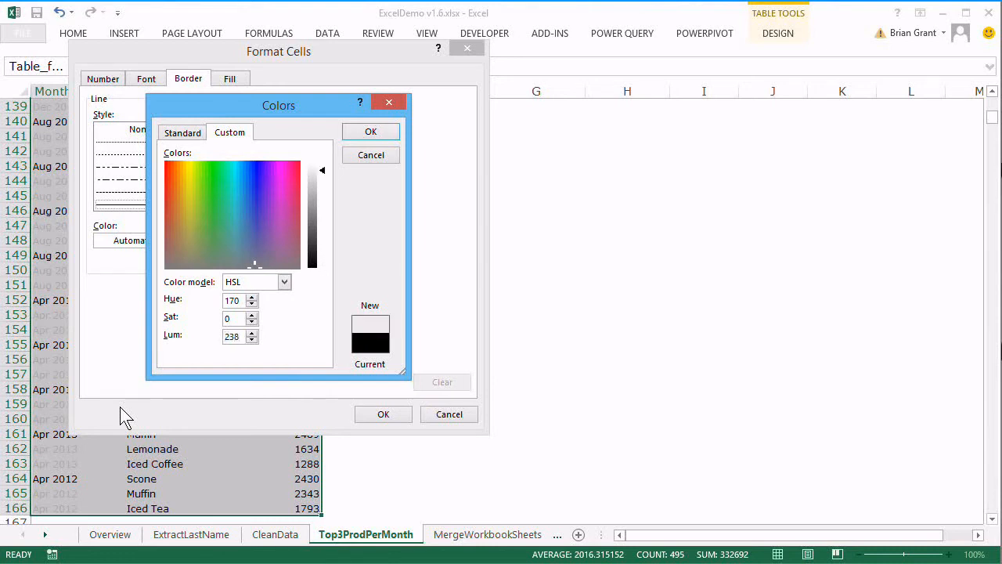
pyautogui.press('Return')
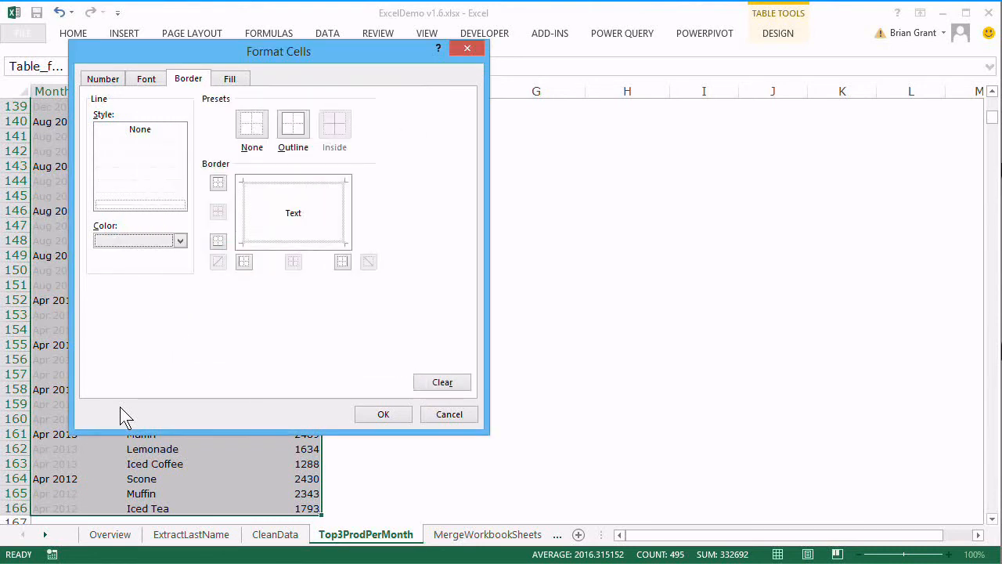
# Step: Add a top border in the chosen color to the rule's format and apply the rule
pyautogui.click(219, 183)
pyautogui.click(381, 415)
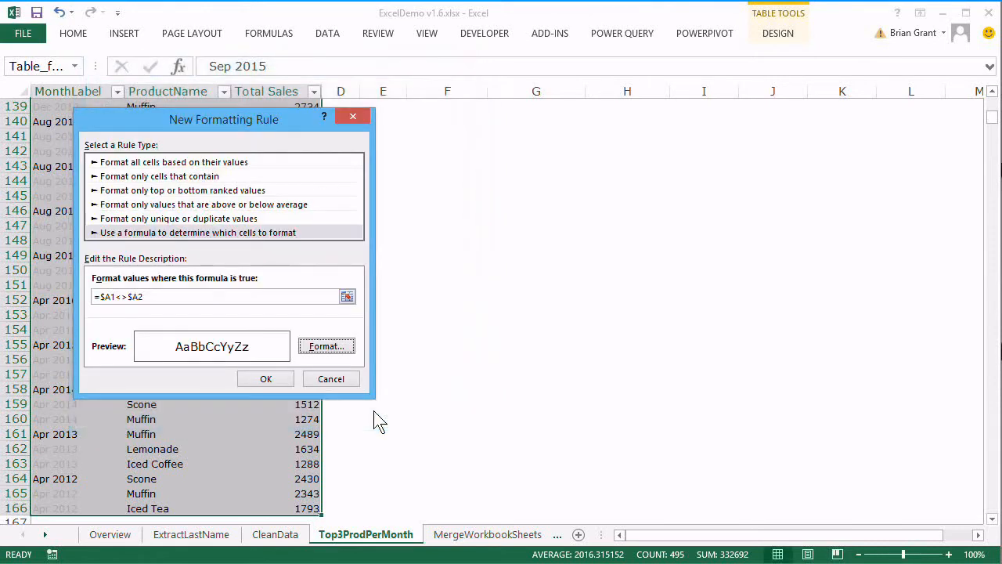
pyautogui.click(280, 379)
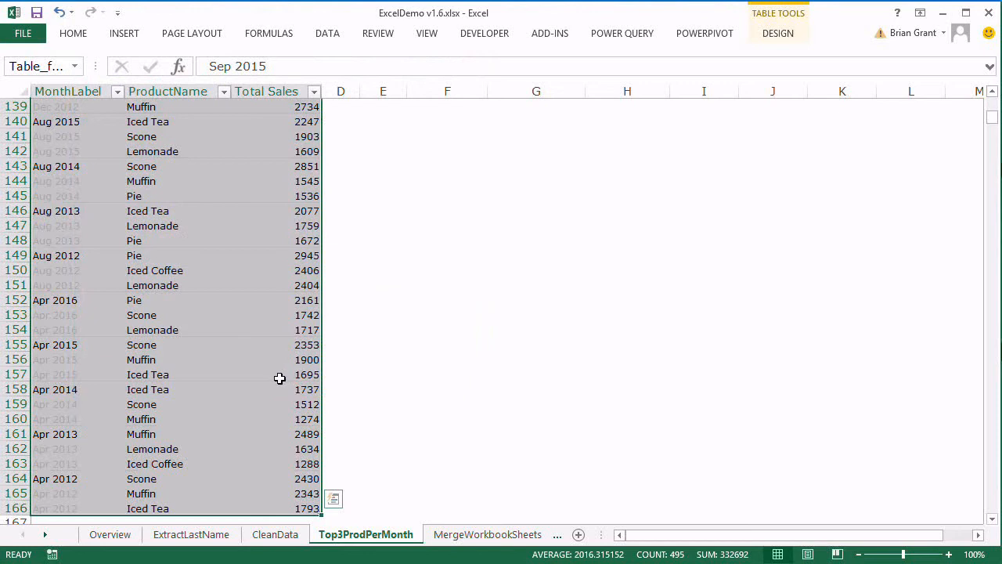
# Step: Format all Total Sales values from C2 down with the Accounting number format
pyautogui.click(279, 378)
pyautogui.hotkey('ctrl', 'Up')
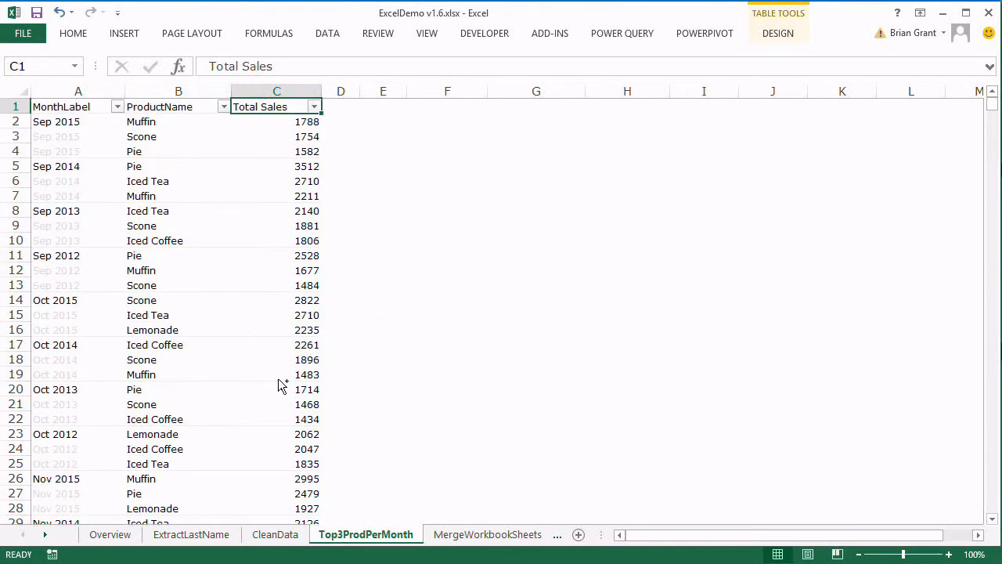
pyautogui.press('Down')
pyautogui.hotkey('ctrl', 'c')
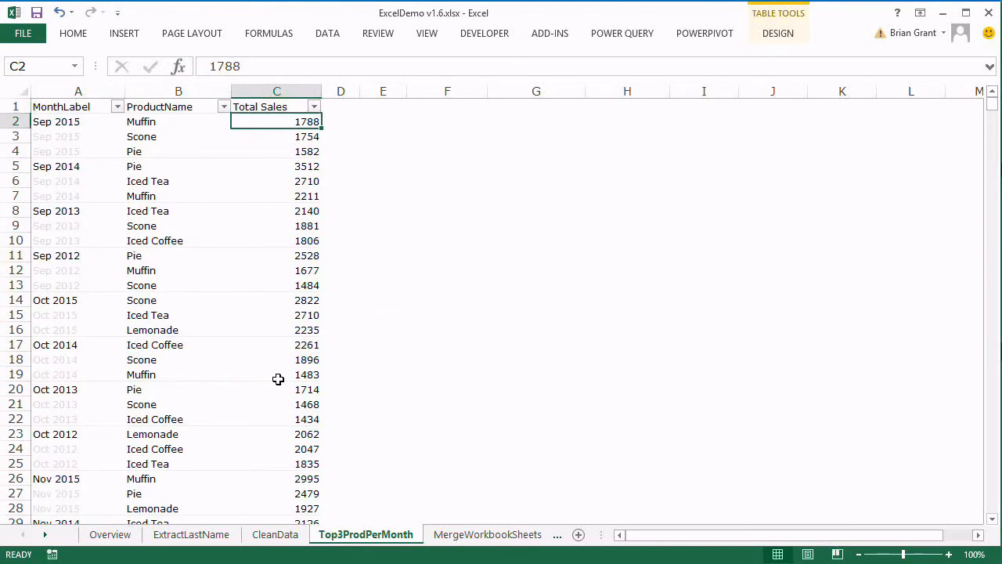
pyautogui.hotkey('ctrl', 'shift', 'Down')
pyautogui.hotkey('ctrl', 'v')
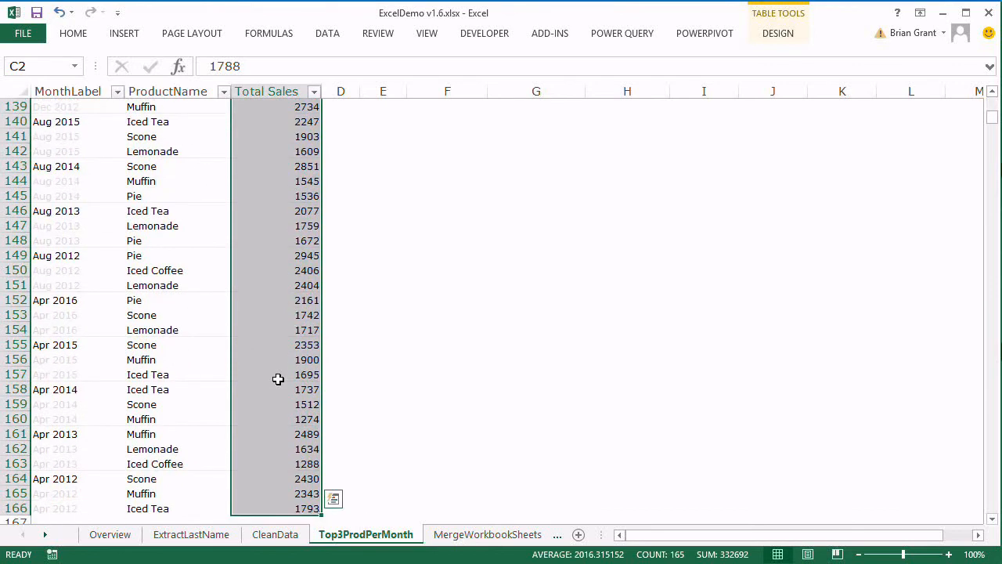
pyautogui.press('alt')
pyautogui.write('h')
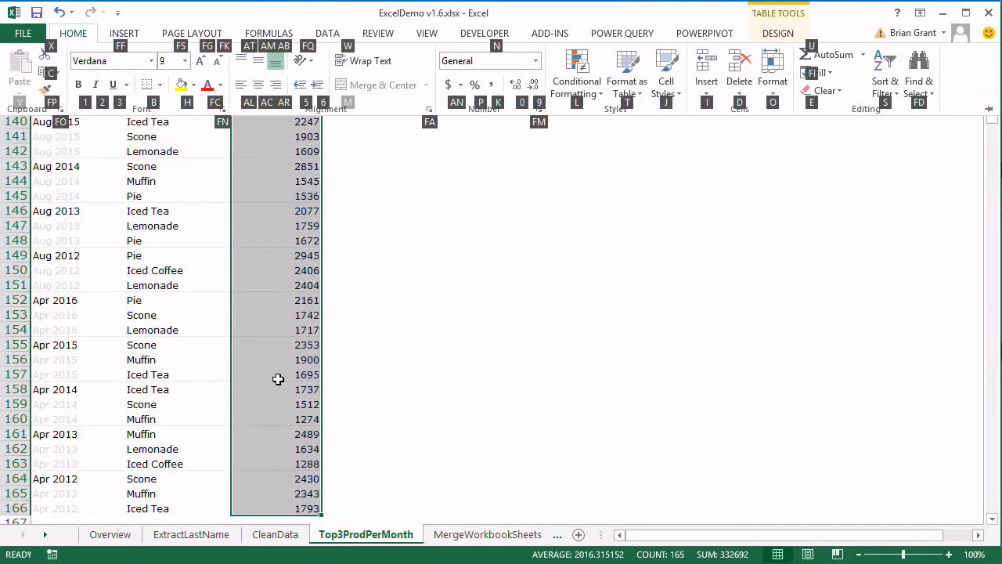
pyautogui.write('nAccounting')
pyautogui.press('Return')
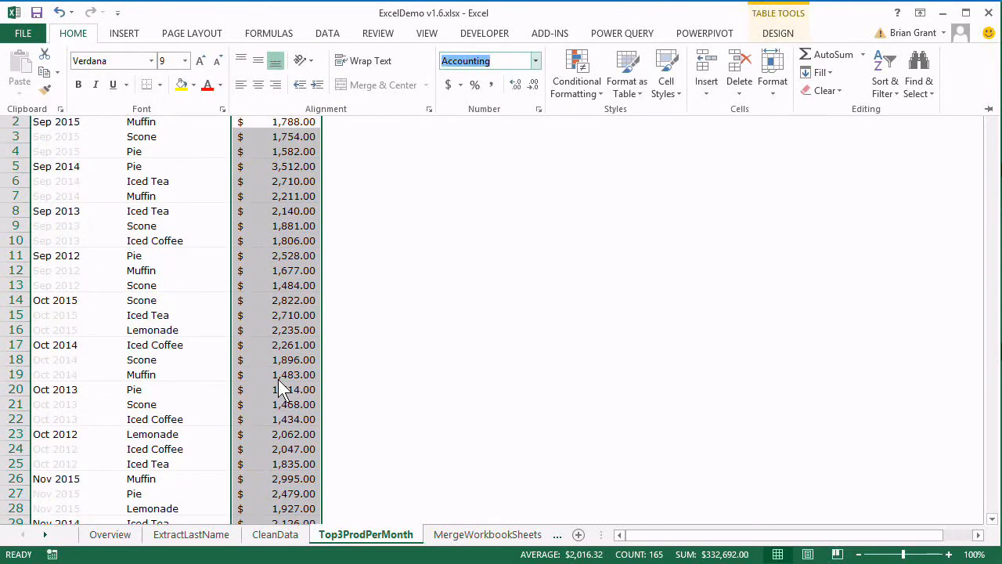
# Step: Give all Total Sales values a custom number format in thousands, changing the positive section to _($* #,##0.00, "K"_)
pyautogui.press('Right')
pyautogui.press('Left')
pyautogui.press('Up')
pyautogui.press('Down')
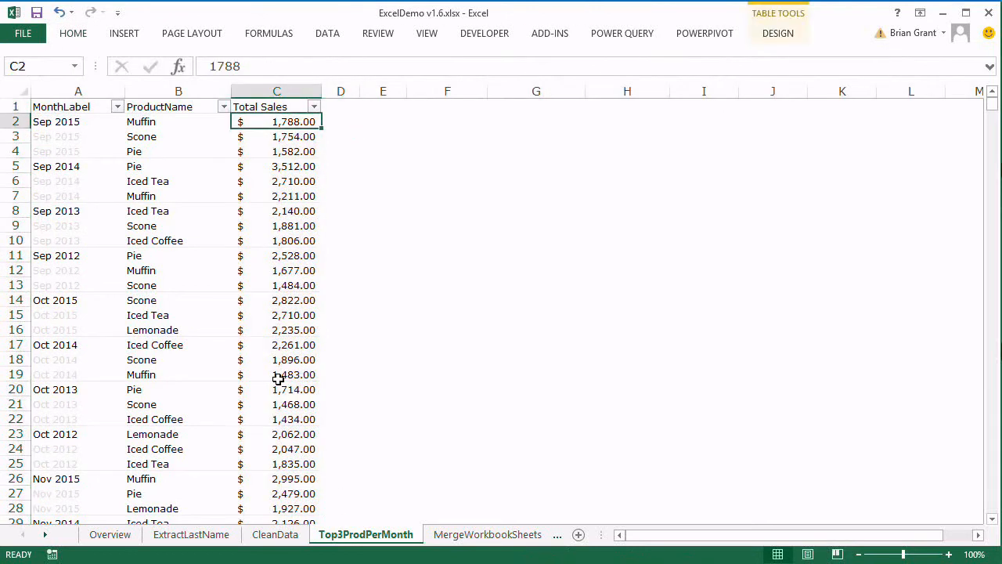
pyautogui.hotkey('ctrl', 'shift', 'Down')
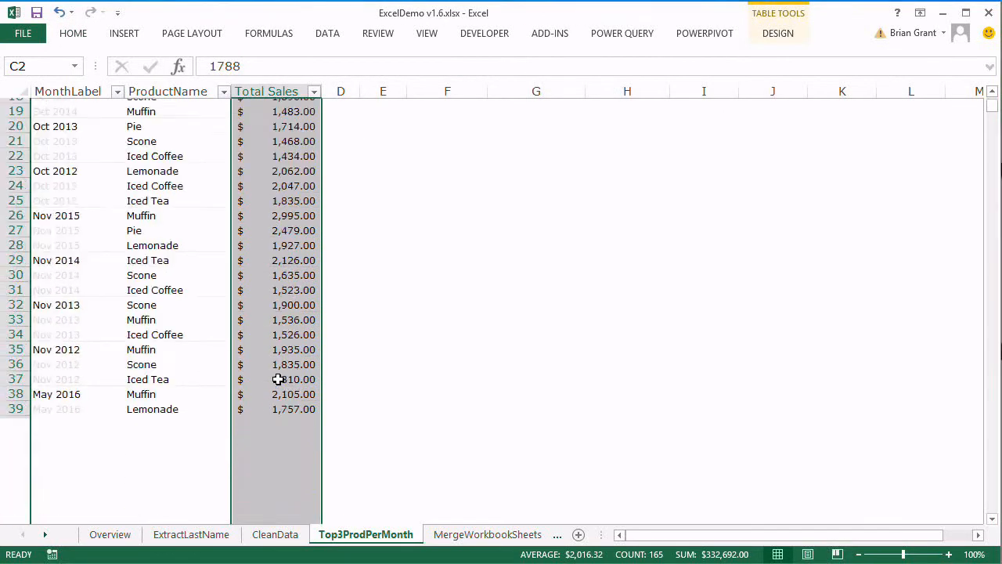
pyautogui.hotkey('ctrl', '1')
pyautogui.press('End')
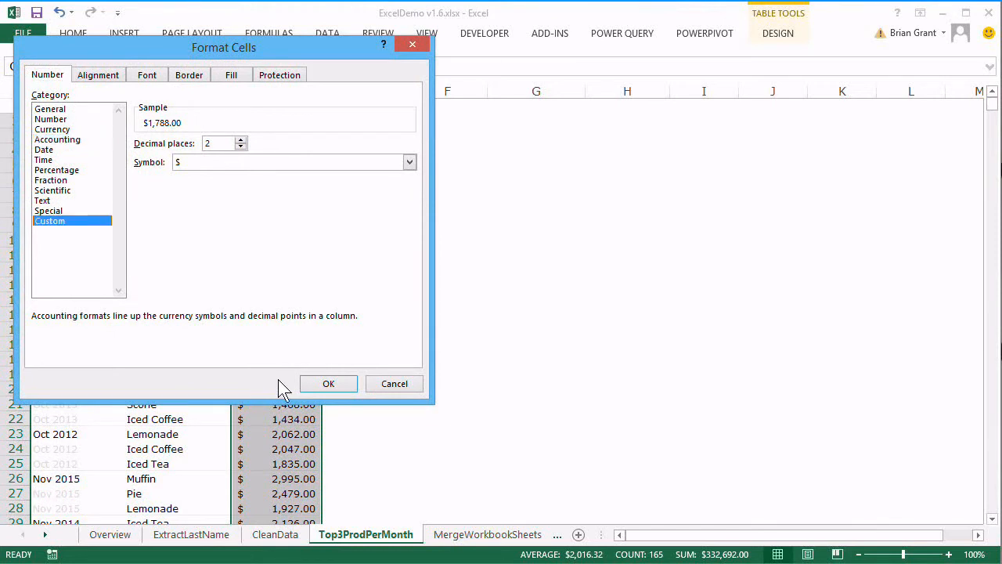
pyautogui.press('Tab')
pyautogui.press('End')
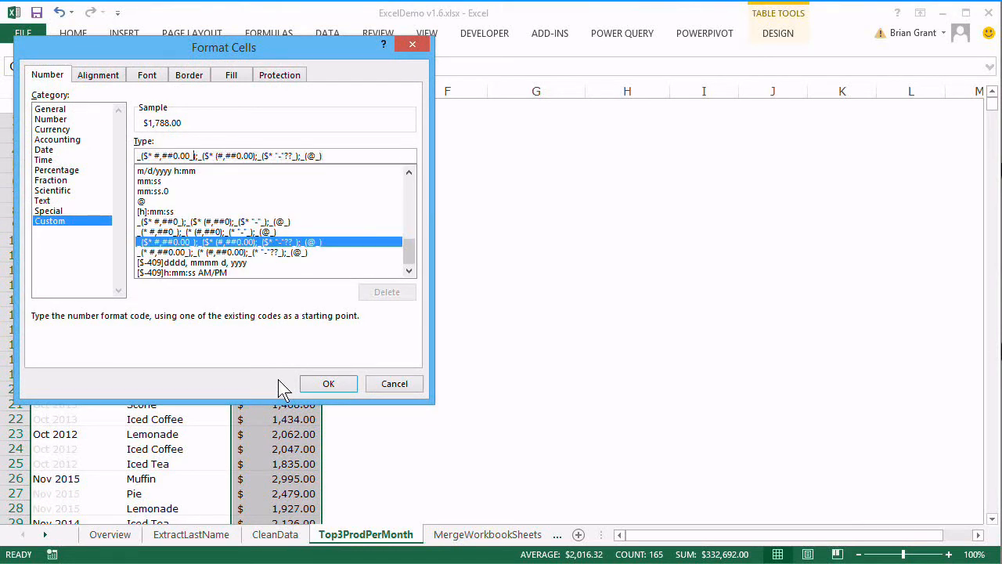
pyautogui.press('Left')
pyautogui.write(',"')
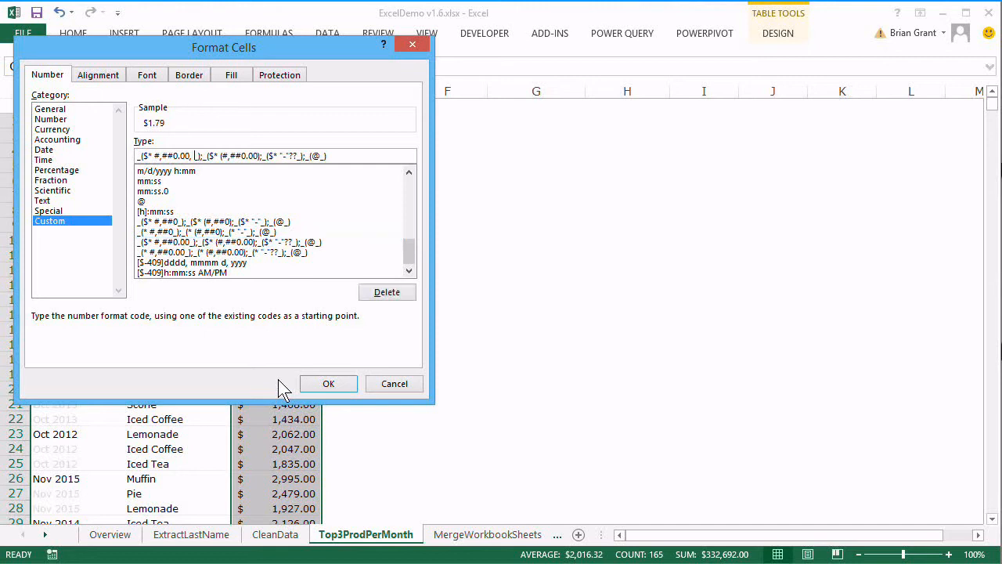
pyautogui.write('k')
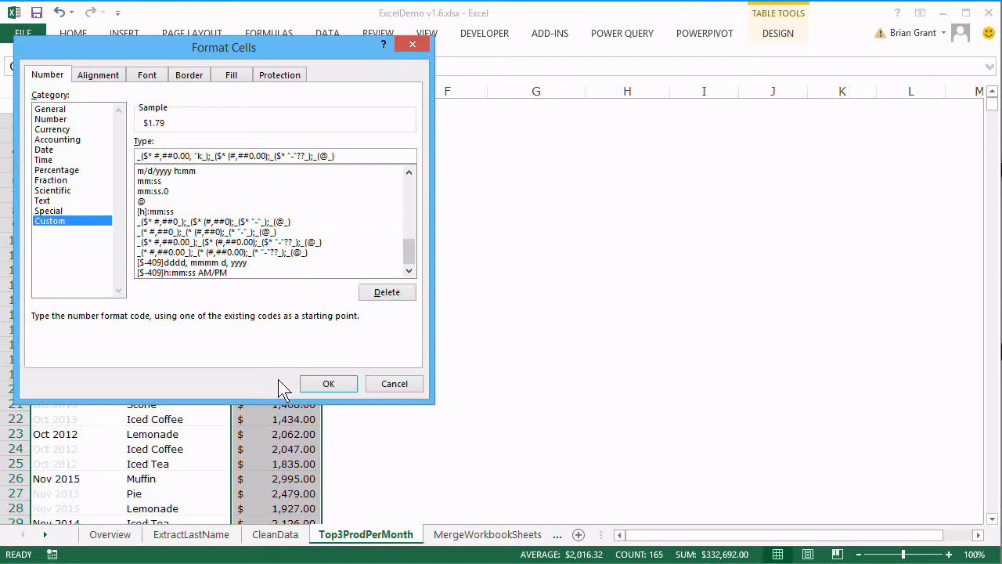
pyautogui.write('"')
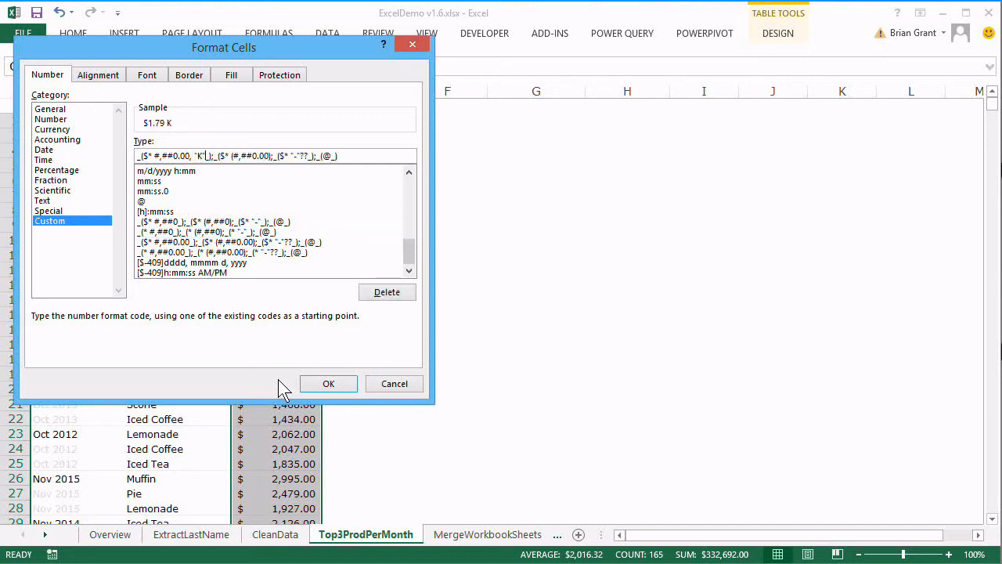
pyautogui.press('Return')
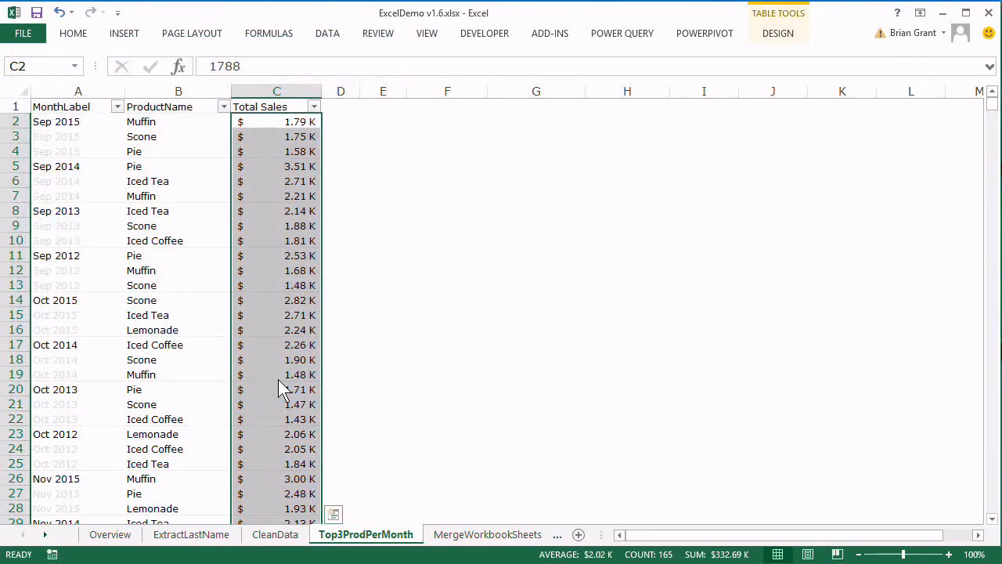
# Step: Right-align the Total Sales header in C1 and pad it with trailing spaces so the text clears the filter arrow
pyautogui.press('Up')
pyautogui.hotkey('alt', 'h')
pyautogui.press('a')
pyautogui.press('r')
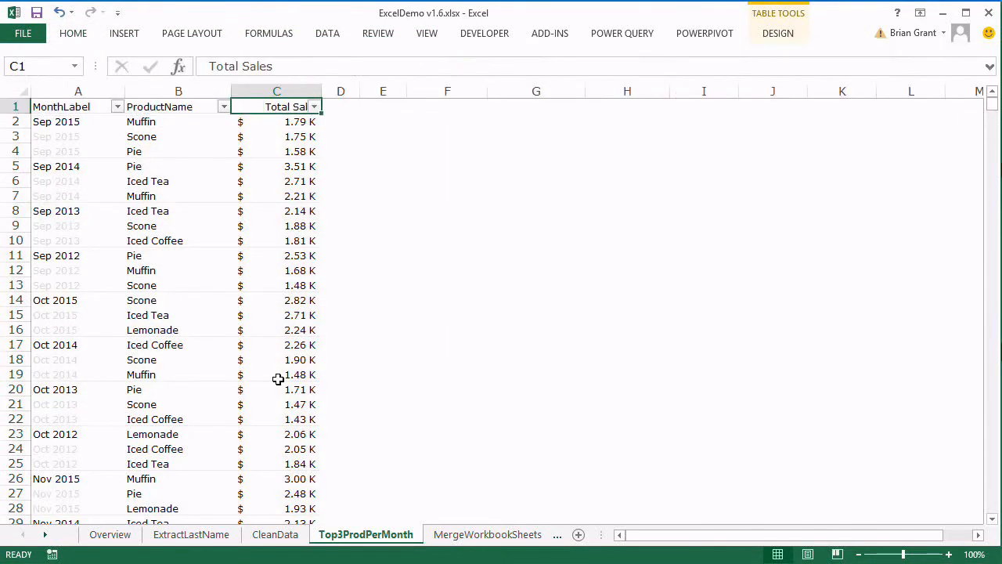
pyautogui.press('F2')
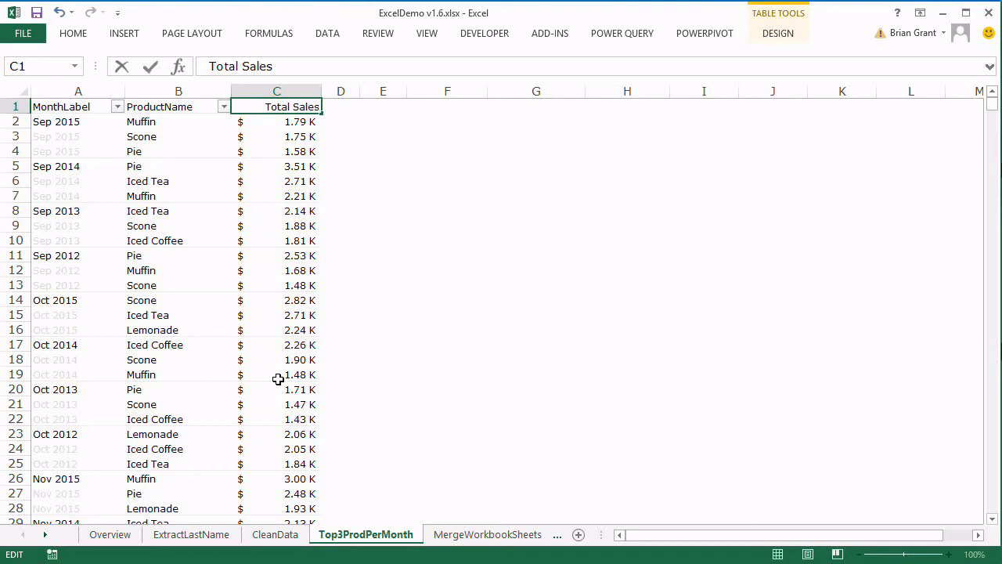
pyautogui.press('Return')
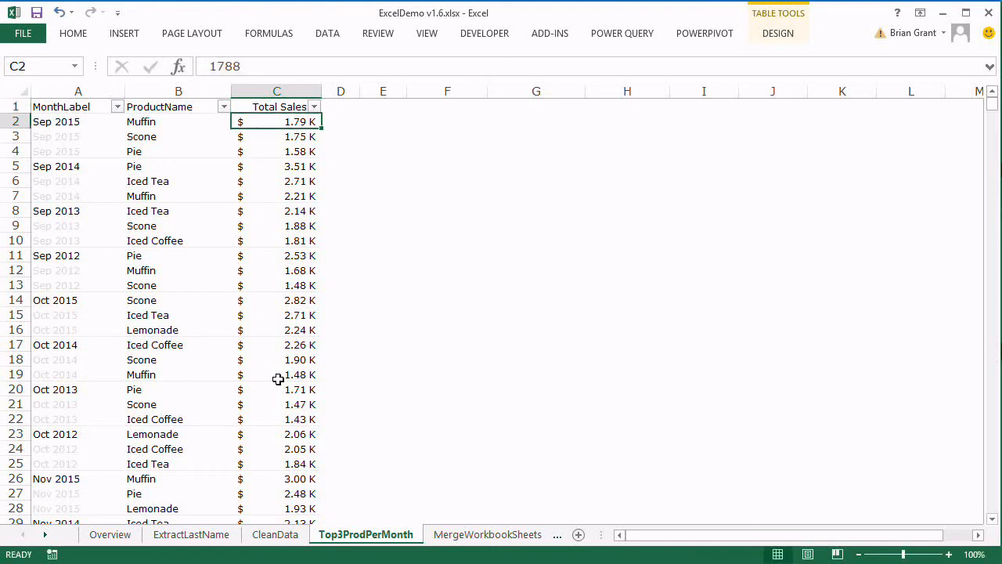
# Step: On the MergeWorkbookSheets sheet, start a Power Query import from the Excel workbook SupportStats-ThisWeek.xlsx
pyautogui.hotkey('ctrl', 'pagedown')
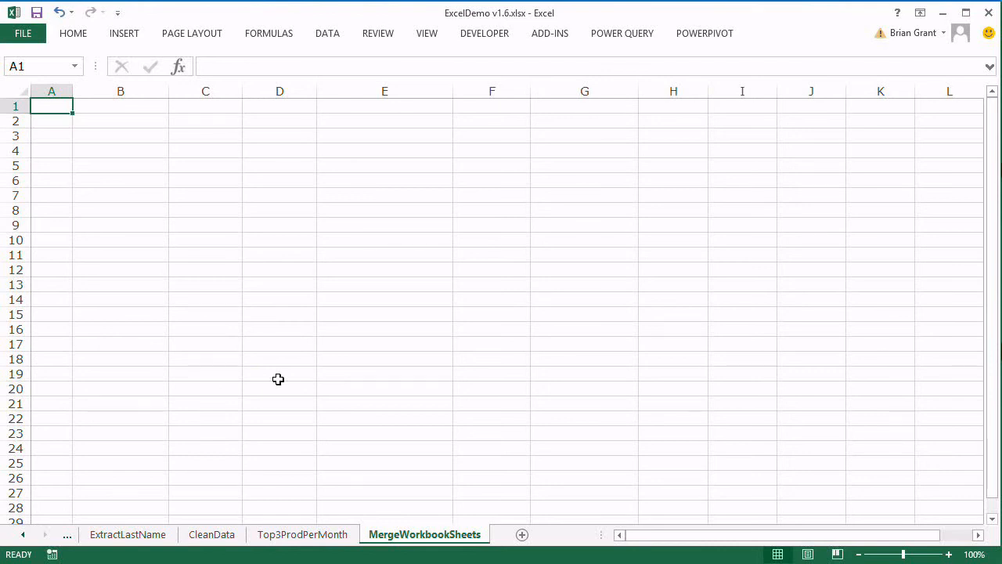
pyautogui.press('alt')
pyautogui.press('y')
pyautogui.press('2')
pyautogui.press('f')
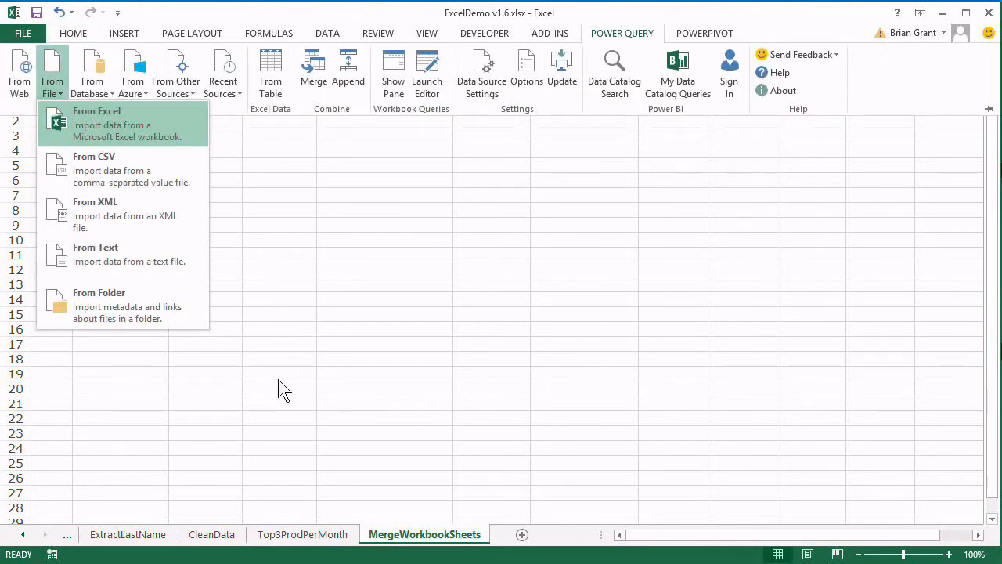
pyautogui.press('Return')
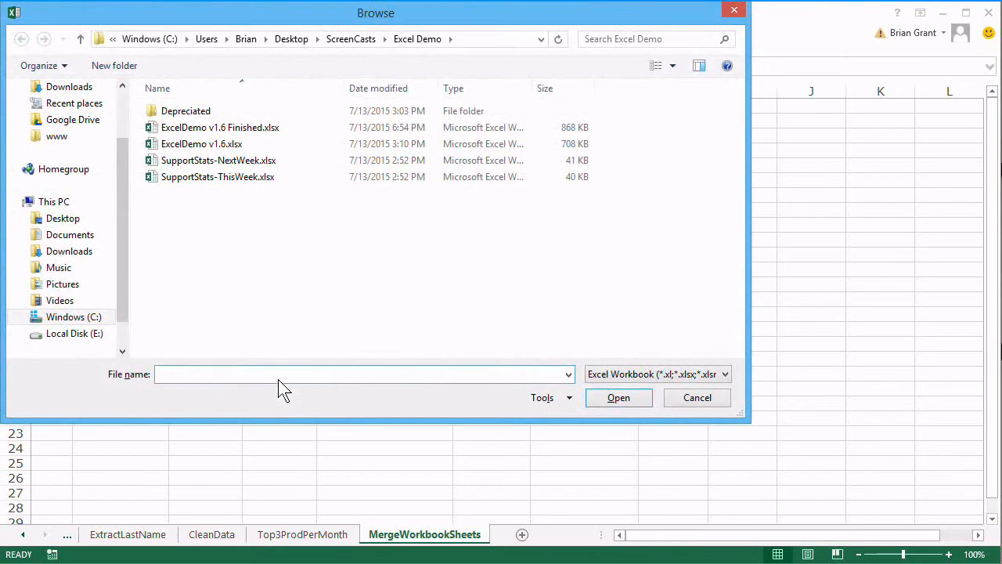
pyautogui.click(278, 179)
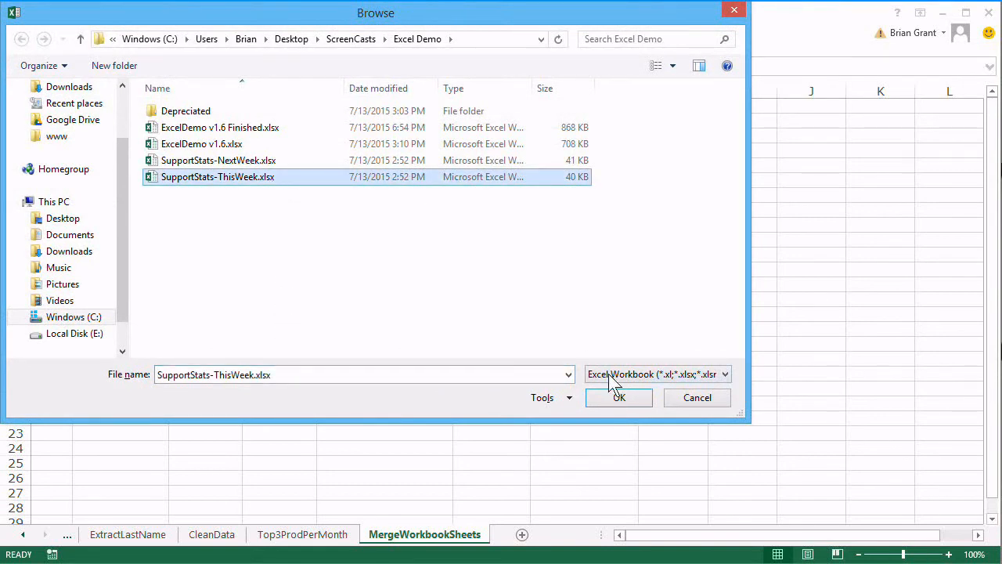
pyautogui.click(592, 398)
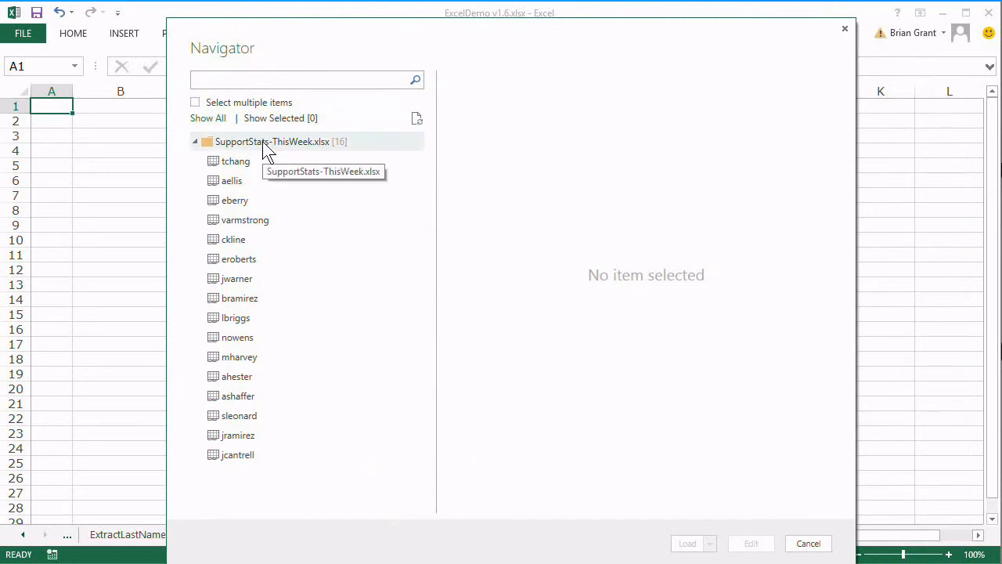
# Step: Open the entire SupportStats-ThisWeek.xlsx workbook in the Query Editor and preview the first sheet's table in the Data column
pyautogui.click(265, 143)
pyautogui.click(745, 545)
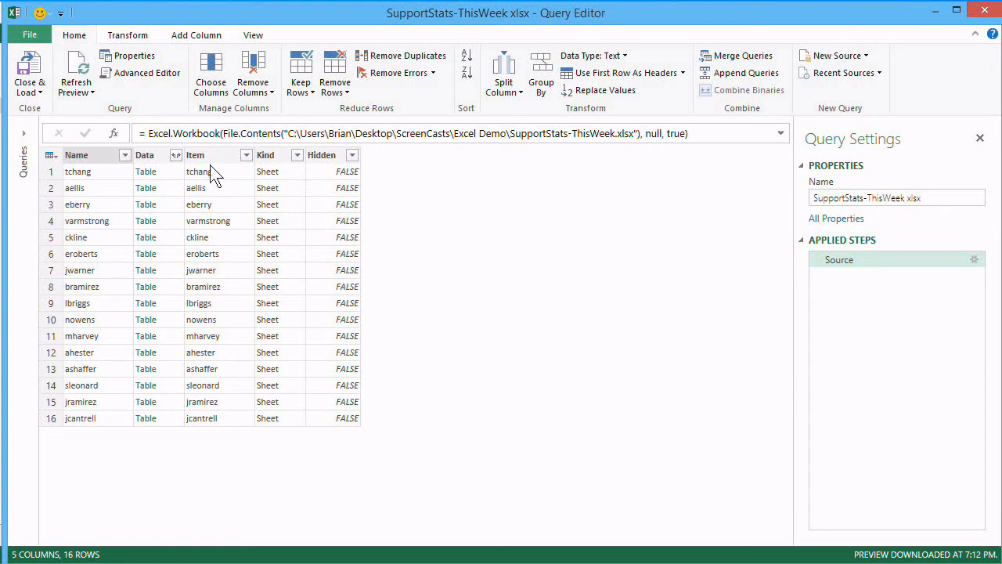
pyautogui.click(175, 169)
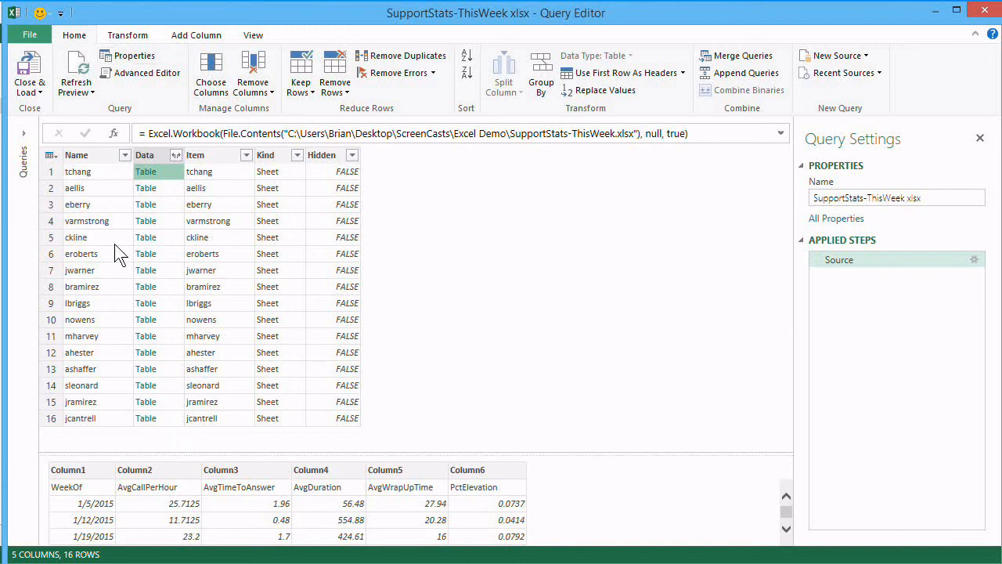
# Step: In the query's M code, declare a function fncPrep = ( argData, argName ) => before Source, with a nested let/in block
pyautogui.click(149, 73)
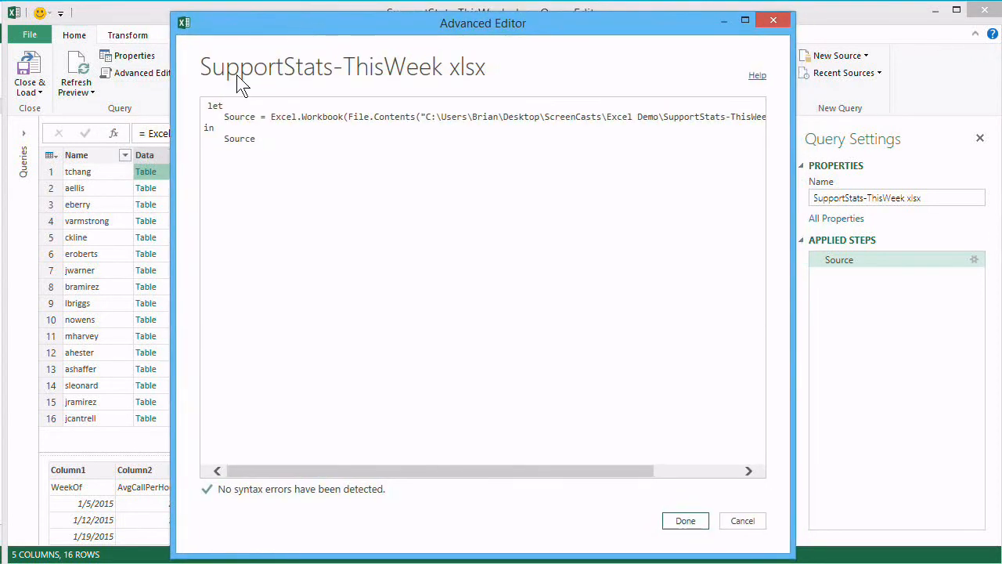
pyautogui.press('Return')
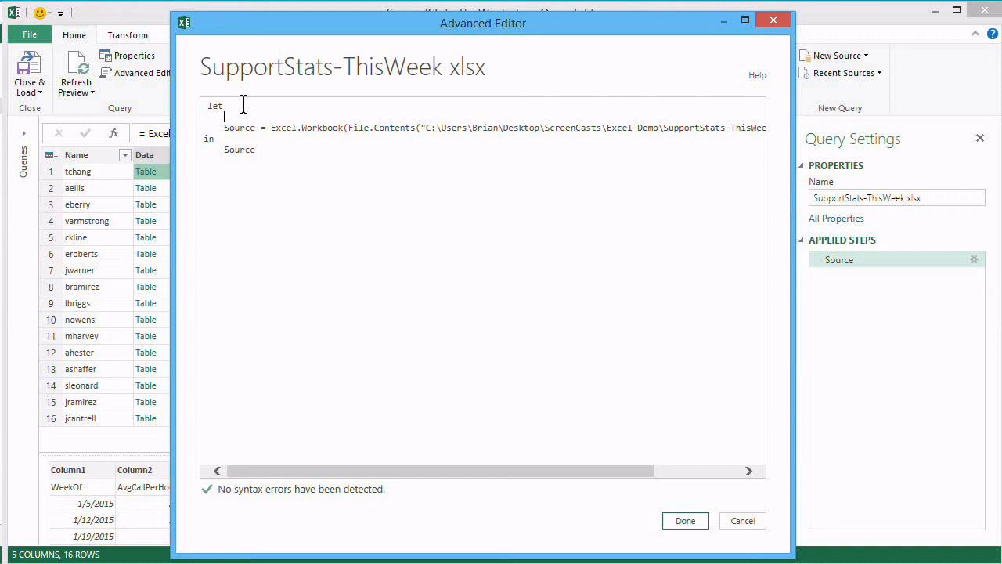
pyautogui.write('fncPrep = ( argData, argName')
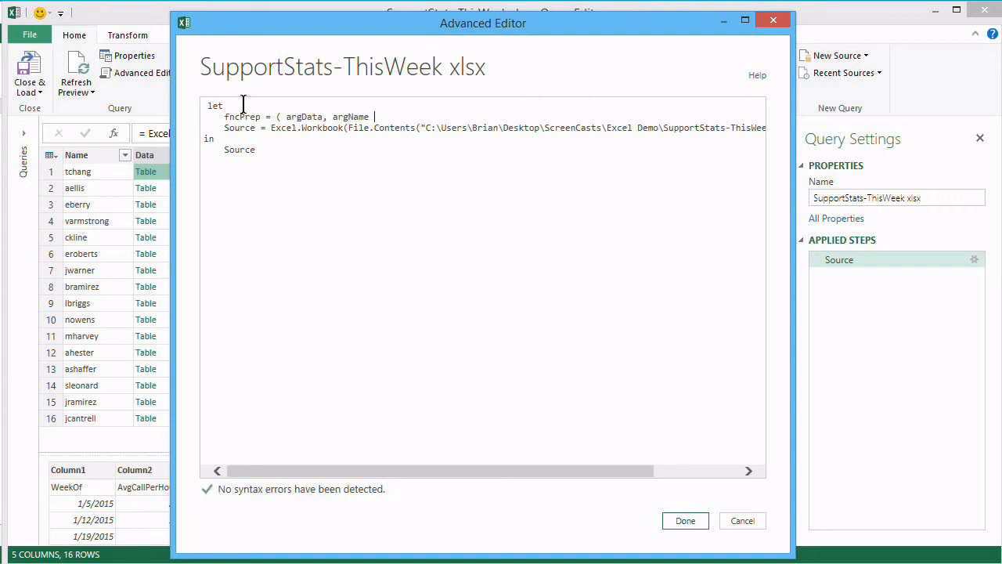
pyautogui.write(' ) =>')
pyautogui.press('Return')
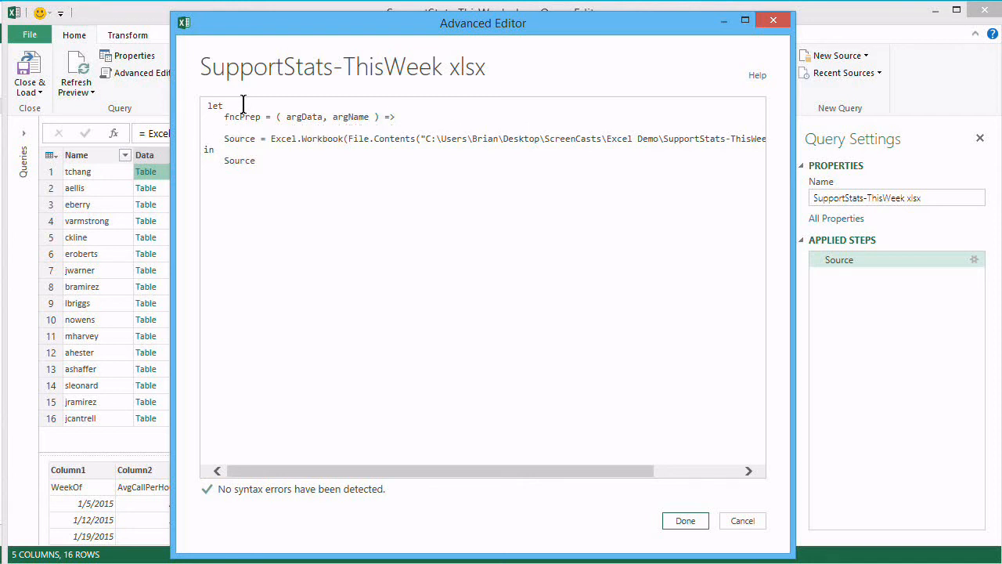
pyautogui.write('let')
pyautogui.press('Return')
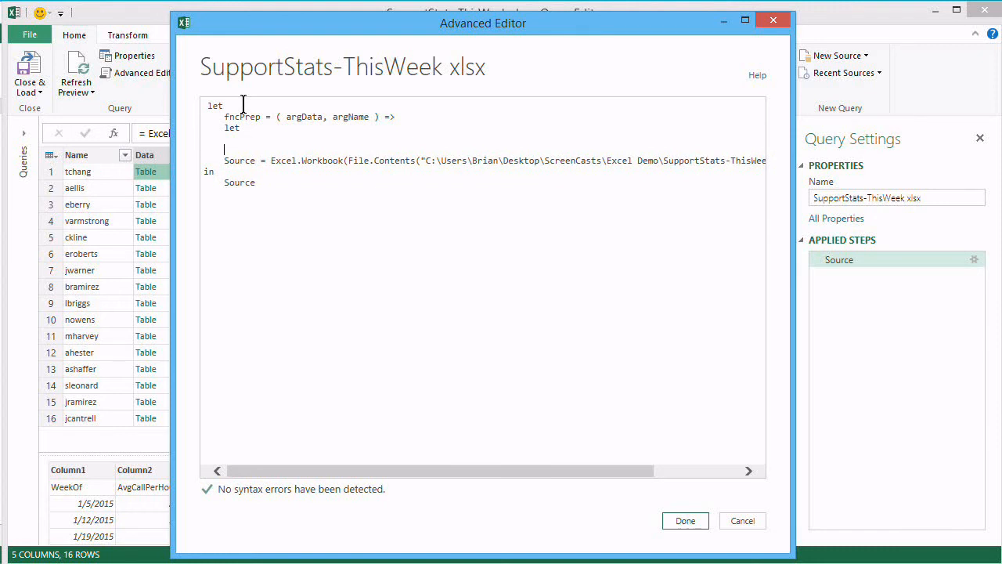
pyautogui.write('in')
# Step: Inside fncPrep, define Promoted = Table.PromoteHeaders( argData ) to turn each sheet's first row into headers
pyautogui.write('Promoted')
pyautogui.write(' = ')
pyautogui.write('Table')
pyautogui.write('.Promt')
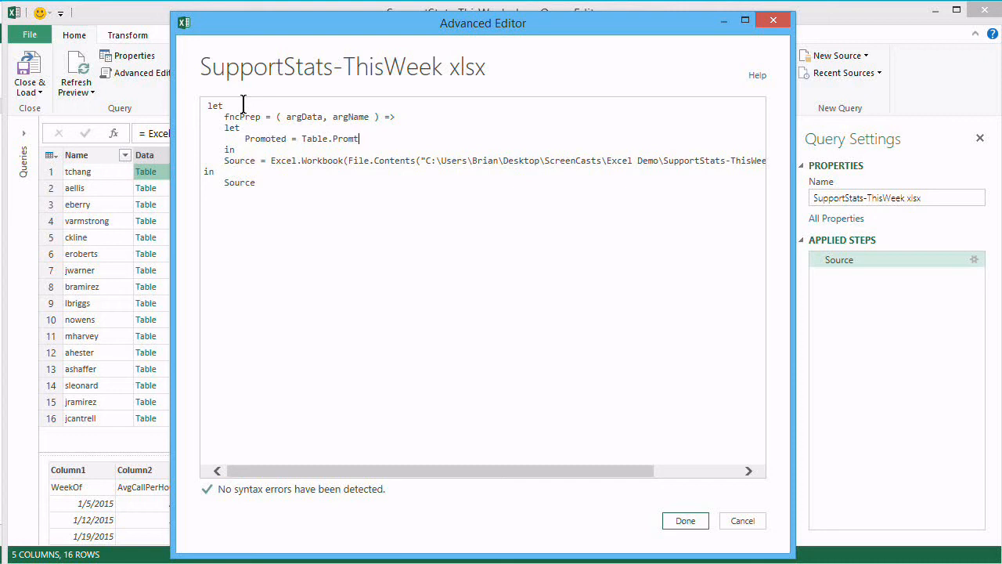
pyautogui.press('BackSpace')
pyautogui.write('oteHeaders( argData )')
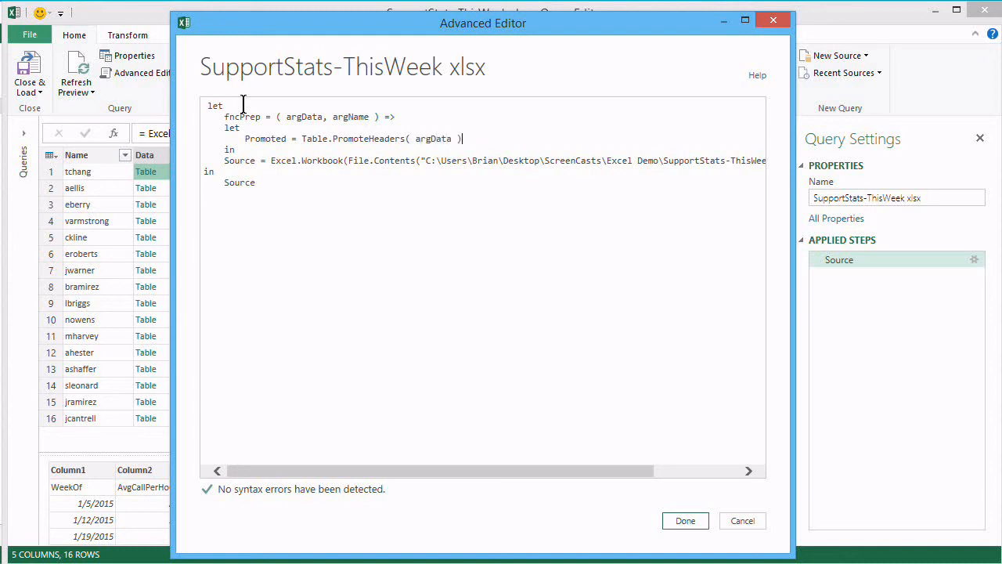
# Step: After Promoted, define AddCol = Table.AddColumn( Promoted, "RepID", each argName ) inside fncPrep
pyautogui.write(',')
pyautogui.press('Return')
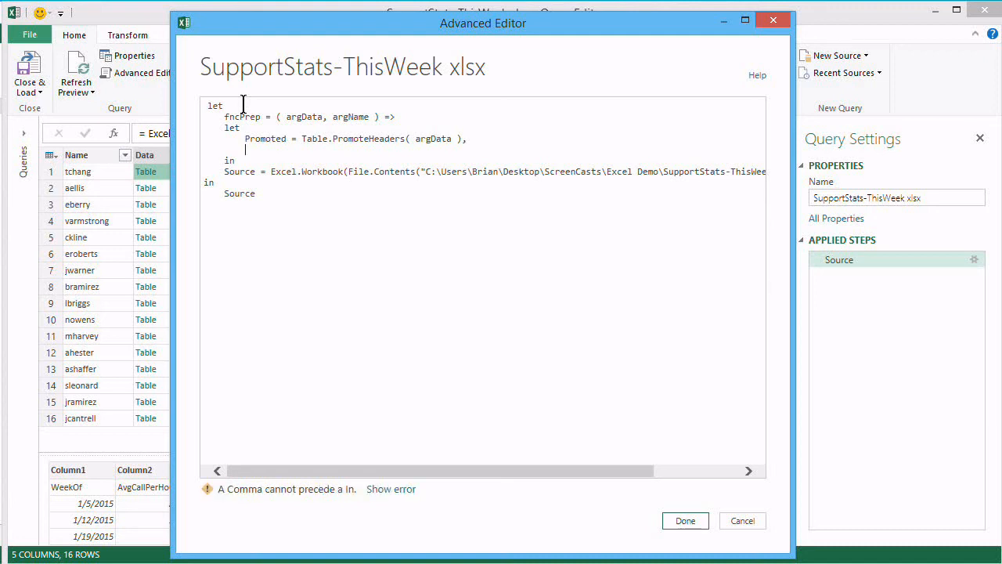
pyautogui.write('AddC')
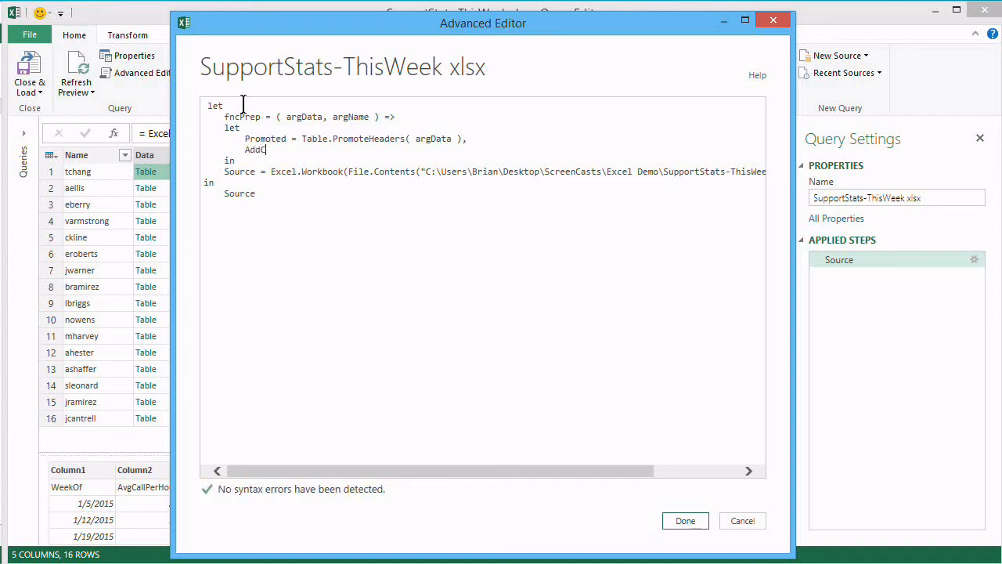
pyautogui.write('ol = Table.AddColumn(')
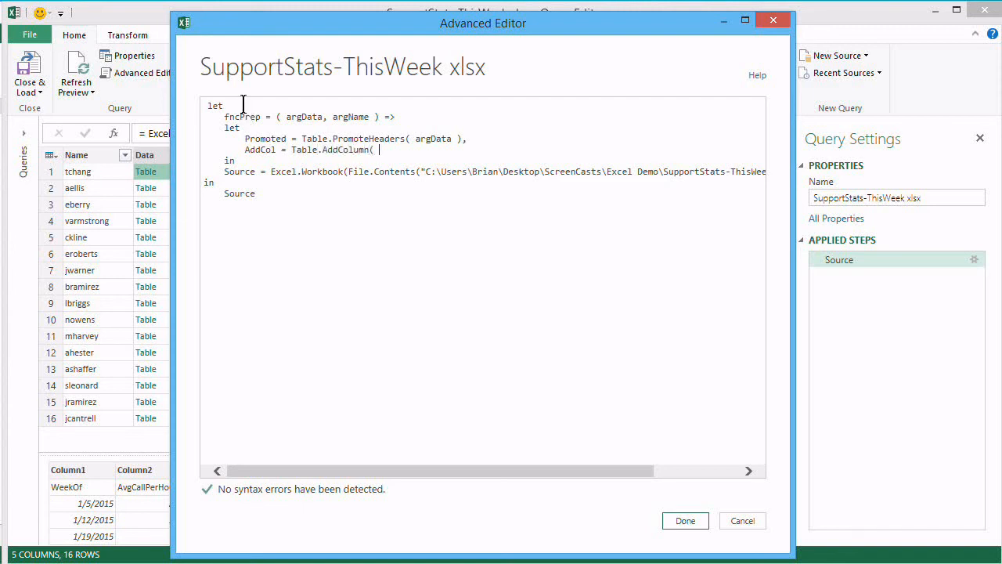
pyautogui.write(' Promoted, "Rep')
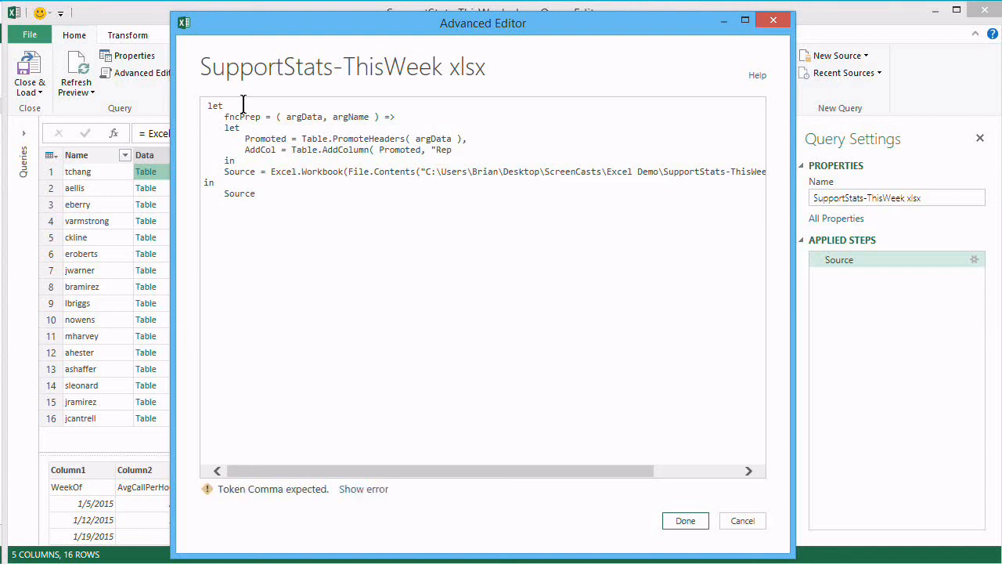
pyautogui.write('ID')
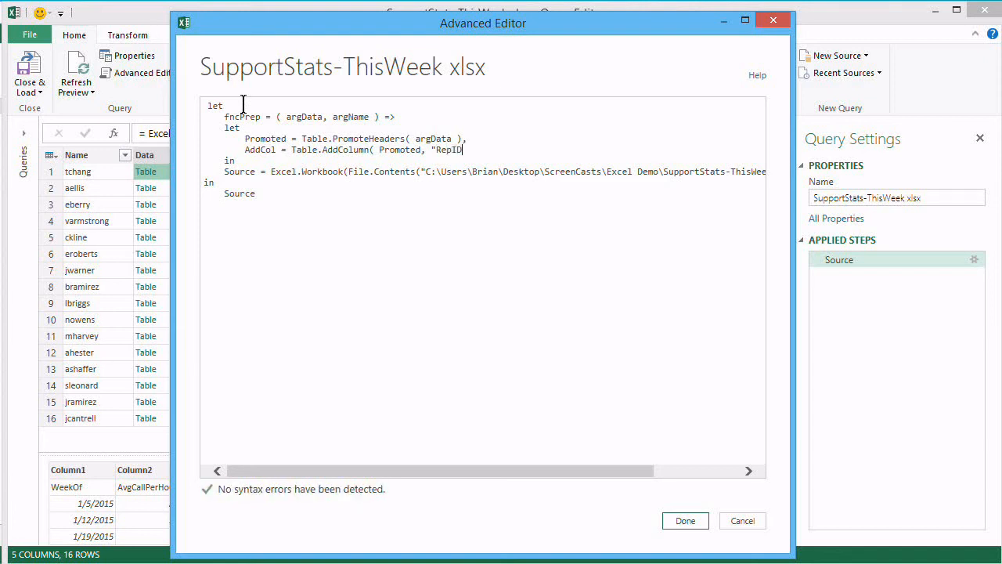
pyautogui.write('"')
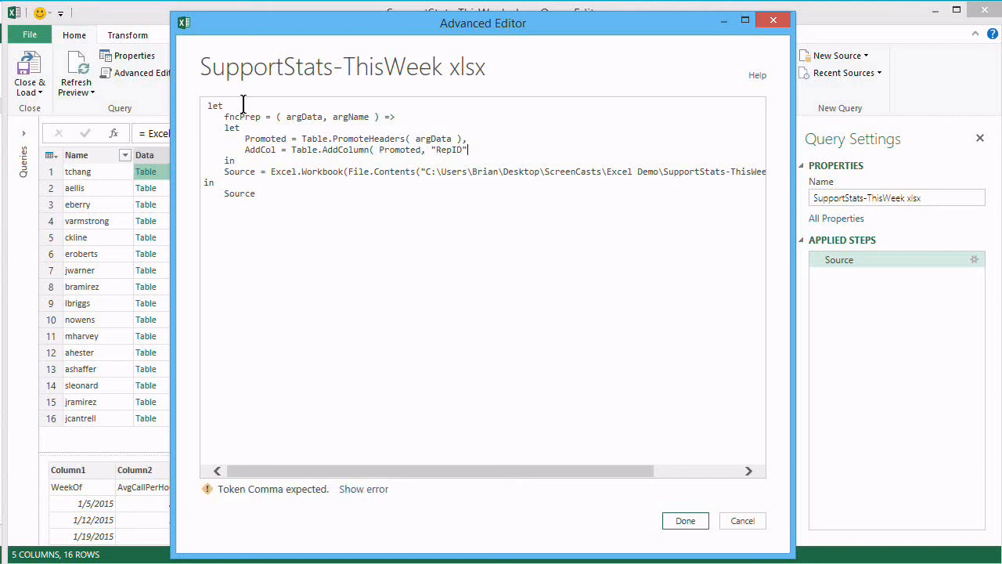
pyautogui.write(', each ')
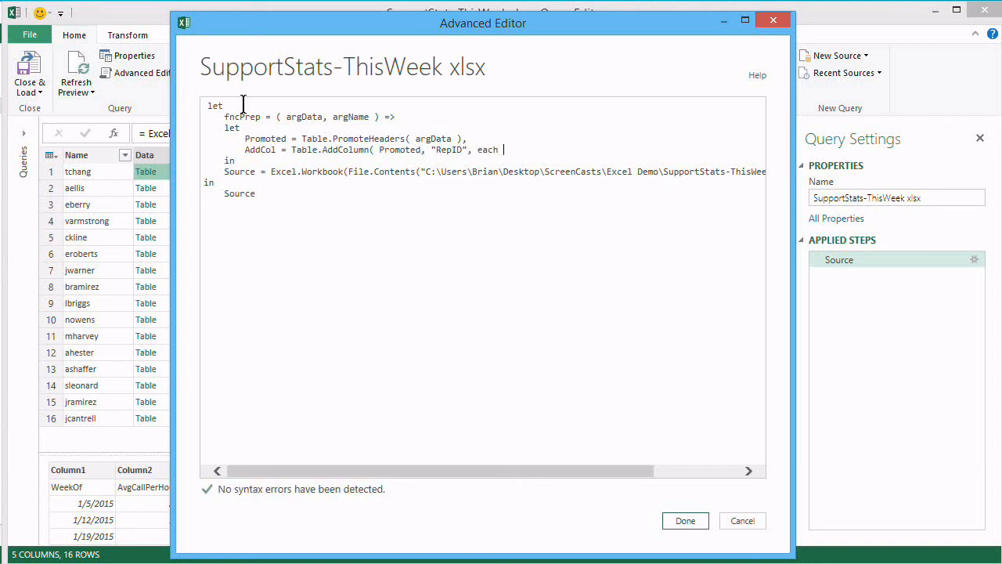
pyautogui.write('arg')
pyautogui.write('Name')
pyautogui.write(' )     in  ')
# Step: Make fncPrep return AddCol, end the function with a comma and leave a blank line before Source
pyautogui.write('AddC')
pyautogui.write('ol,')
pyautogui.press('Return')
# Step: Below the Source line, define Prepped = Table.AddColumn( Source, "Ready", each fncPrep( [Data], [Name] ) ) and separate the definitions with commas
pyautogui.press('End')
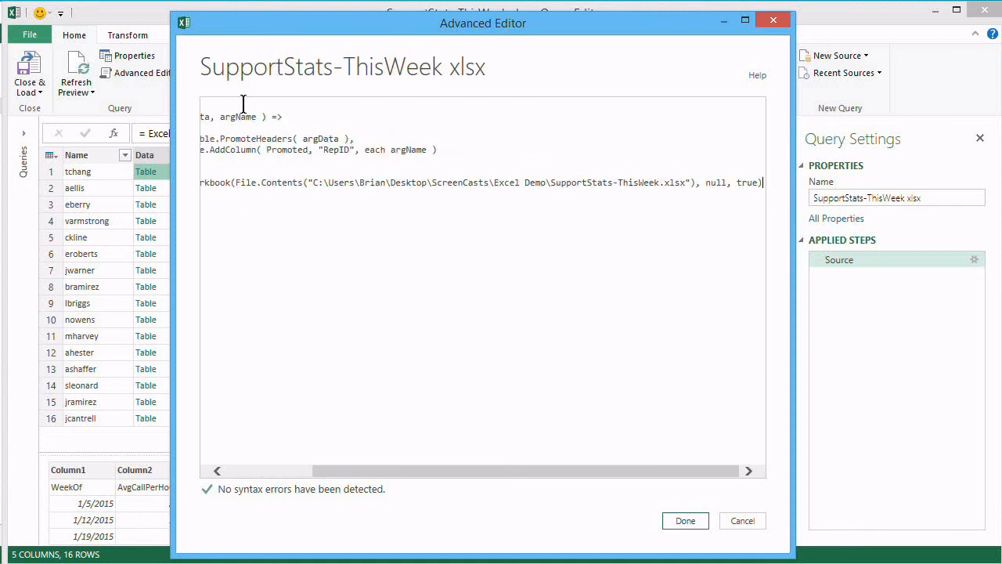
pyautogui.press('Return')
pyautogui.press('Return')
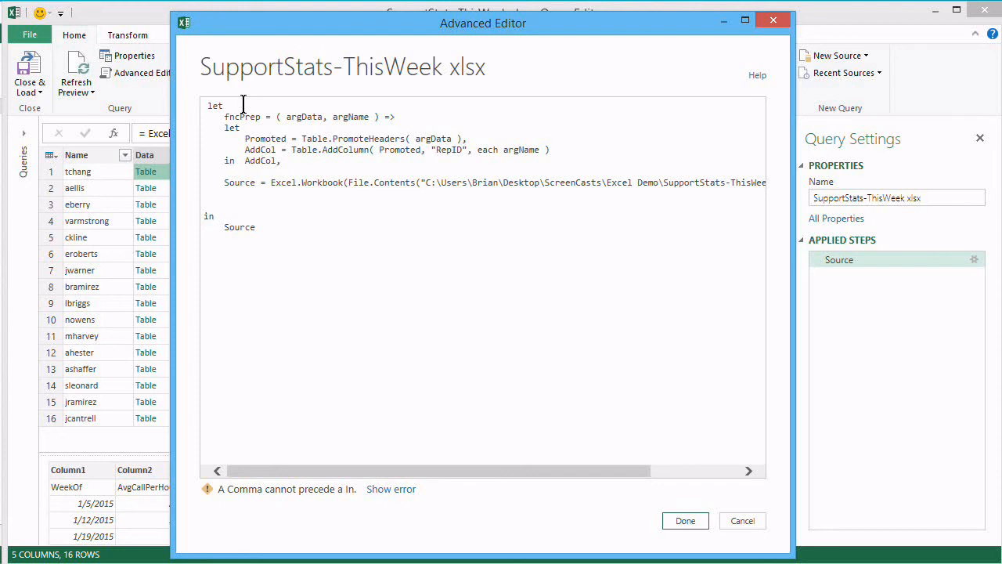
pyautogui.write('Prepped')
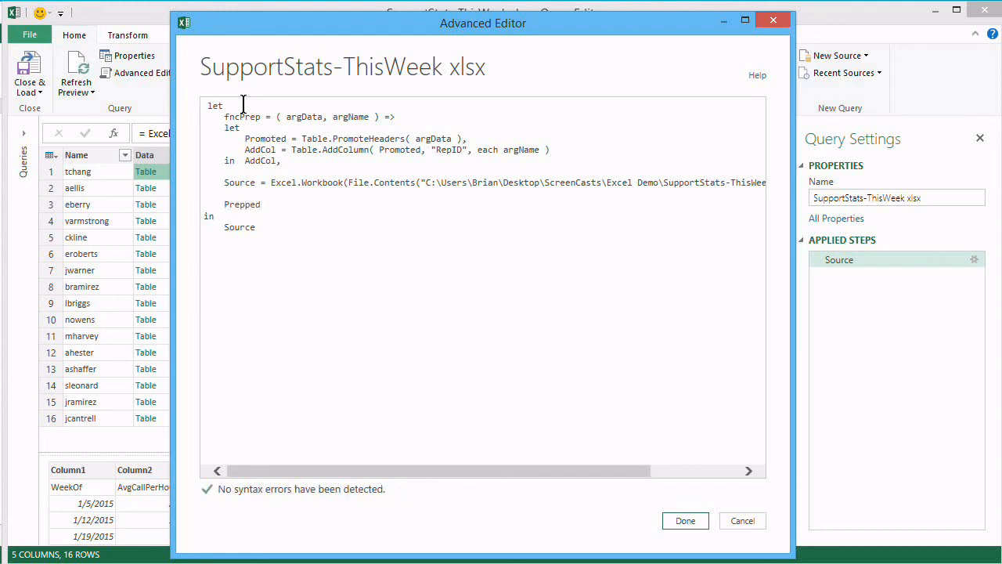
pyautogui.write(' = Table.AddColumn( Source,')
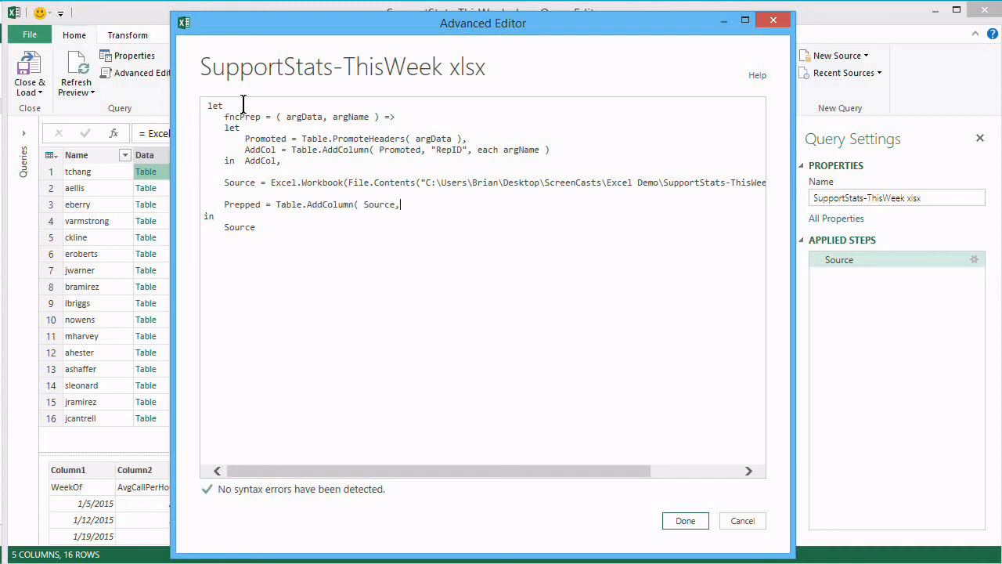
pyautogui.write(' "')
pyautogui.write('Read')
pyautogui.write('y"')
pyautogui.write(', each ')
pyautogui.write('fnc')
pyautogui.write('Prep')
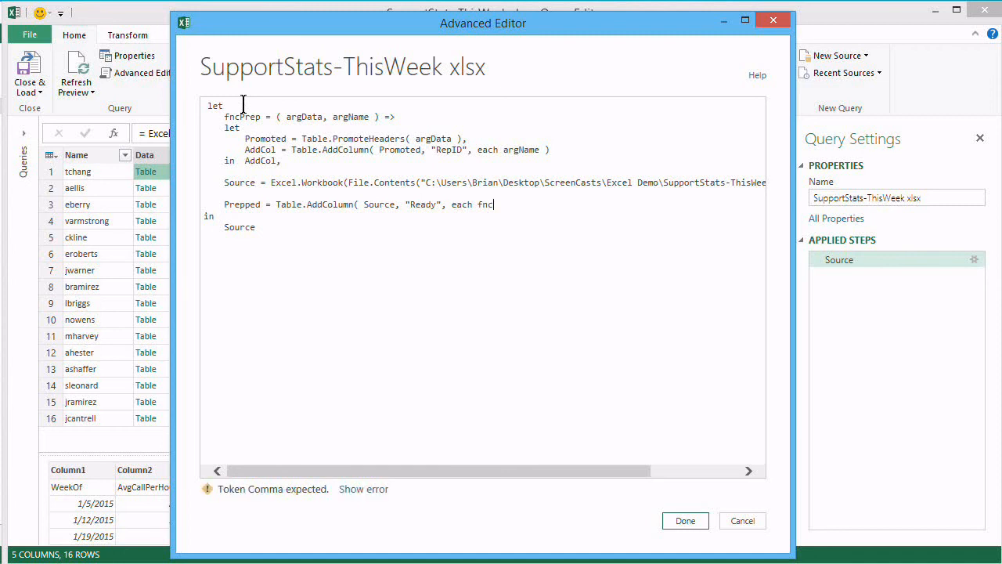
pyautogui.write('(')
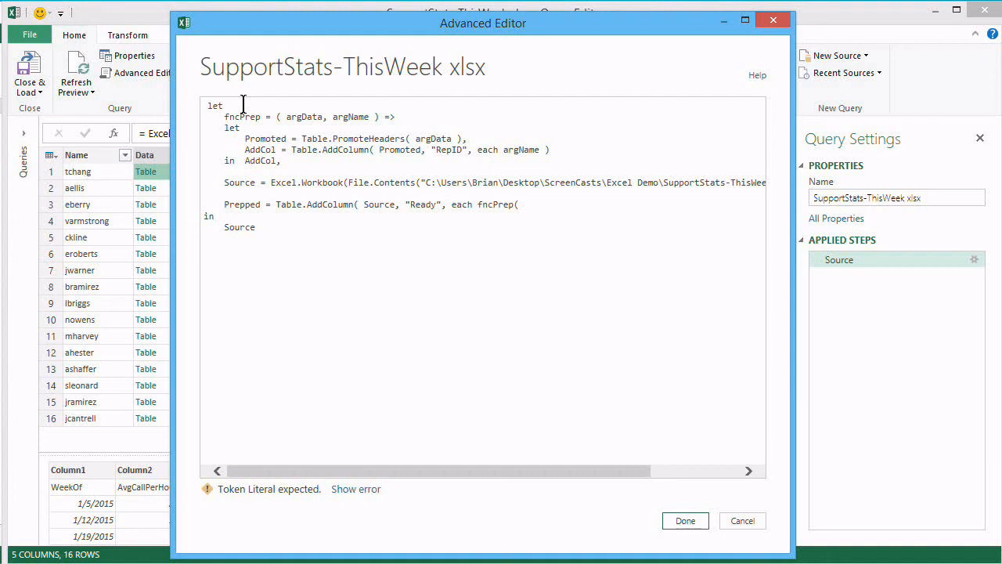
pyautogui.write(' [D')
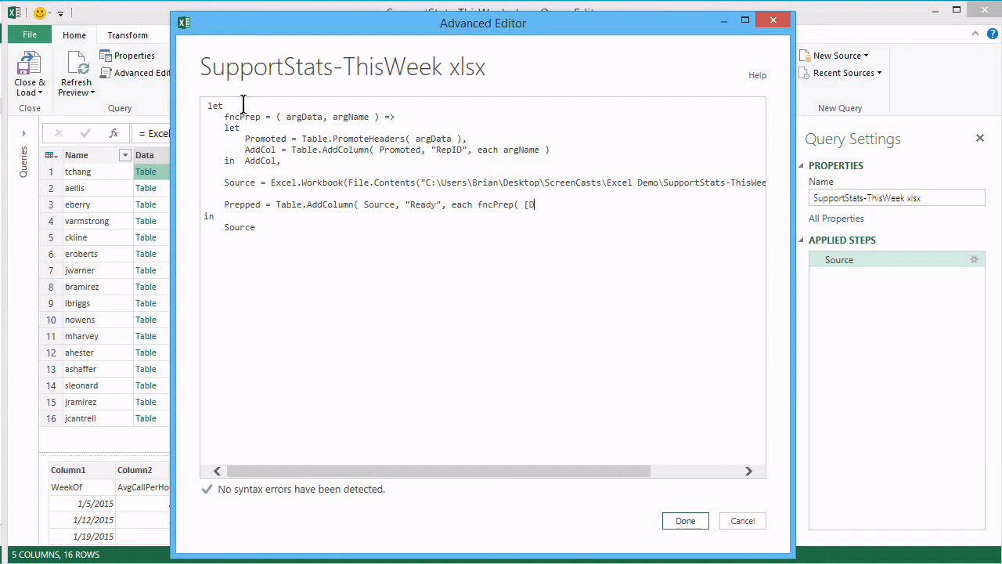
pyautogui.write('ata], [Name] ) )')
pyautogui.press('Return')
pyautogui.press('Return')
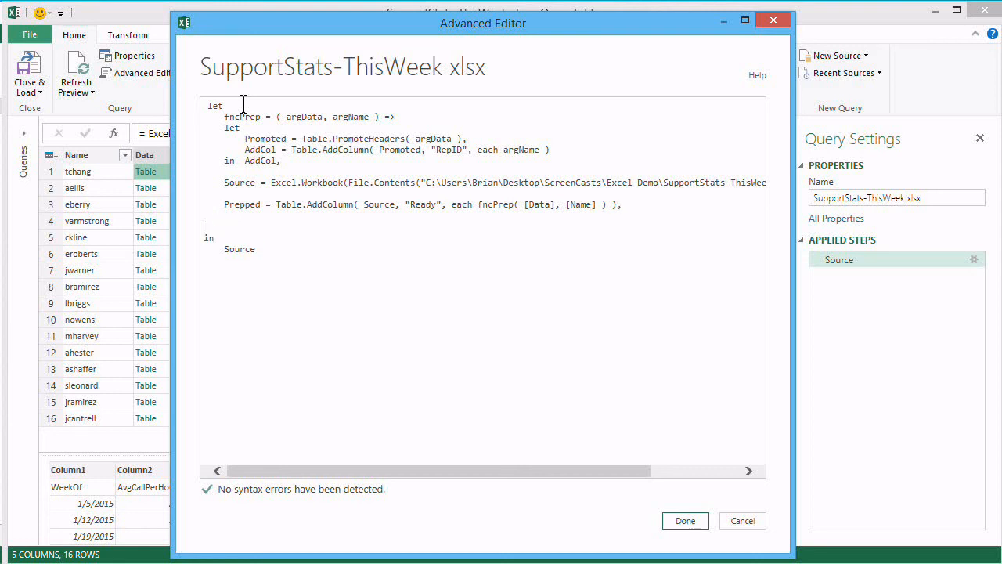
# Step: Below Prepped, define Merged = Table.Combine( Prepped[Ready] ) to stack all prepared sheet tables
pyautogui.write('Merged')
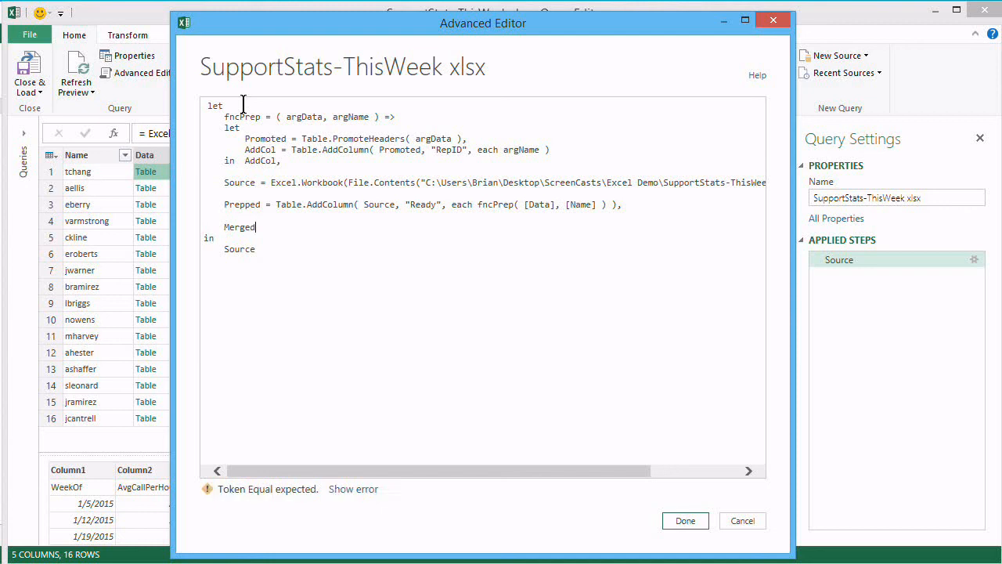
pyautogui.write(' = T')
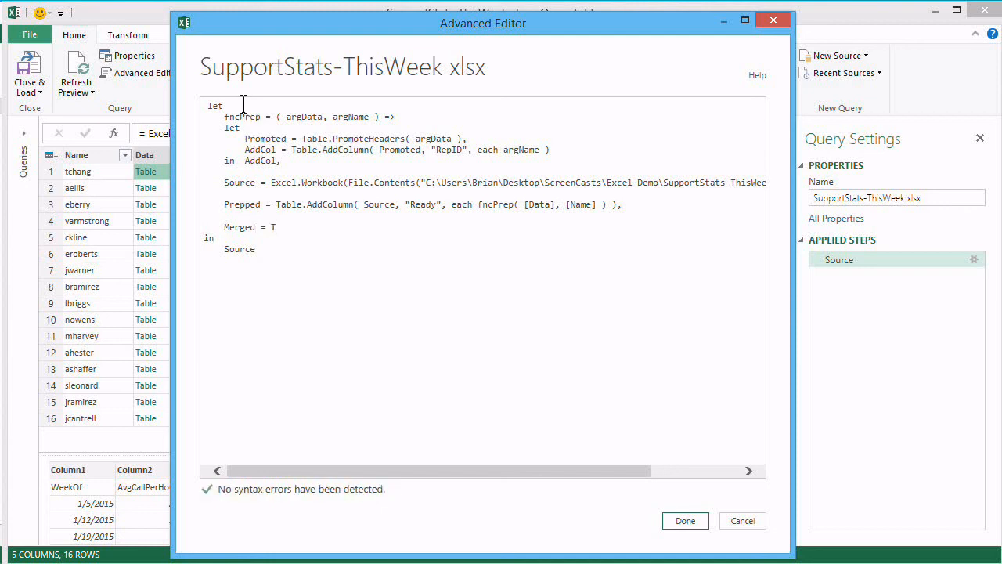
pyautogui.write('able.Combine(')
pyautogui.write('epped[Ready')
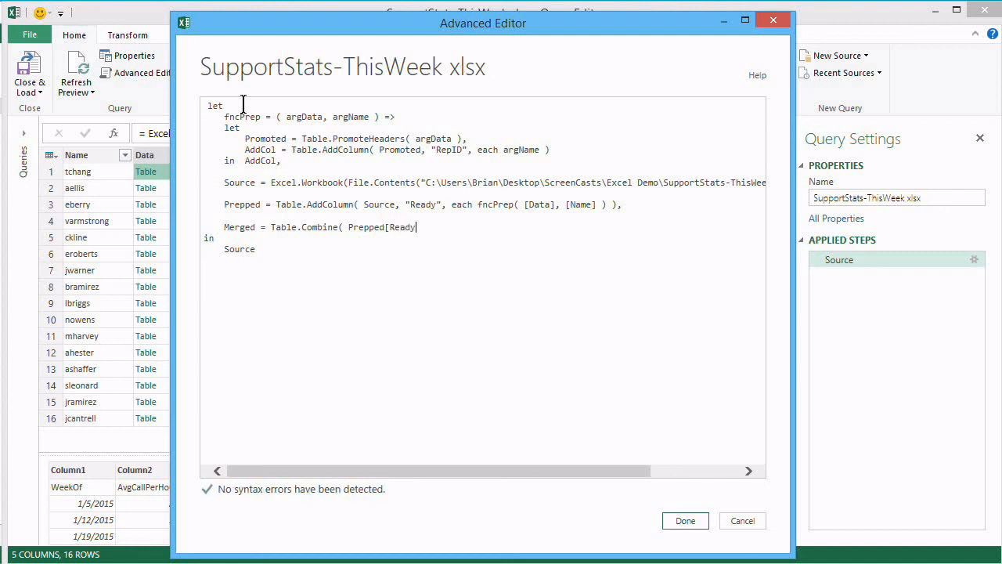
pyautogui.write('] )')
# Step: Replace Source with Merged as the query's final result and apply the edited M code
pyautogui.hotkey('shift', 'Left')
pyautogui.hotkey('shift', 'Left')
pyautogui.hotkey('shift', 'Left')
pyautogui.hotkey('shift', 'Left')
pyautogui.hotkey('shift', 'Left')
pyautogui.hotkey('shift', 'Left')
pyautogui.write('Merged')
pyautogui.click(690, 524)
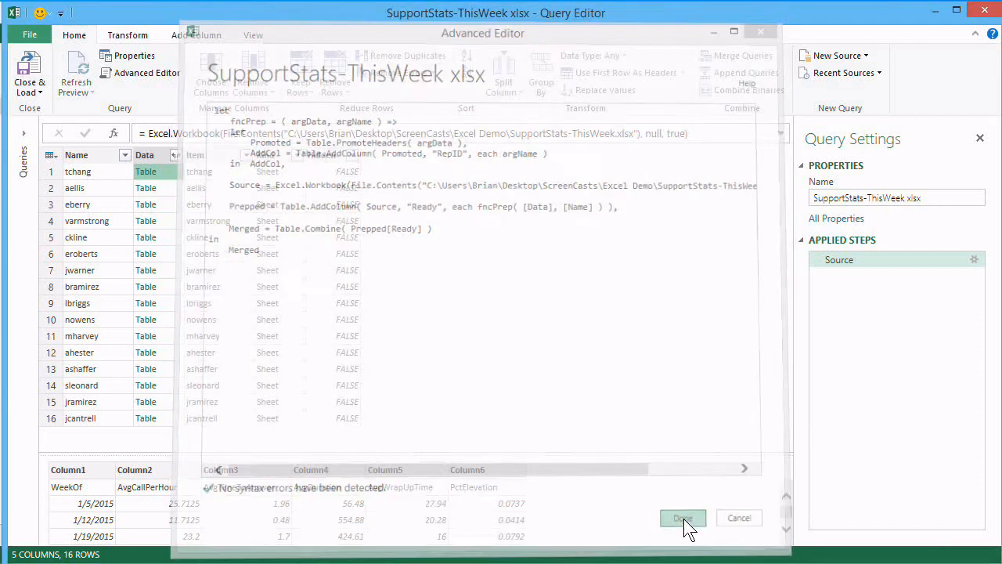
# Step: Check the merged rows in the preview and load the query result into the workbook
pyautogui.scroll(-3, 483, 329)
pyautogui.scroll(3, 465, 320)
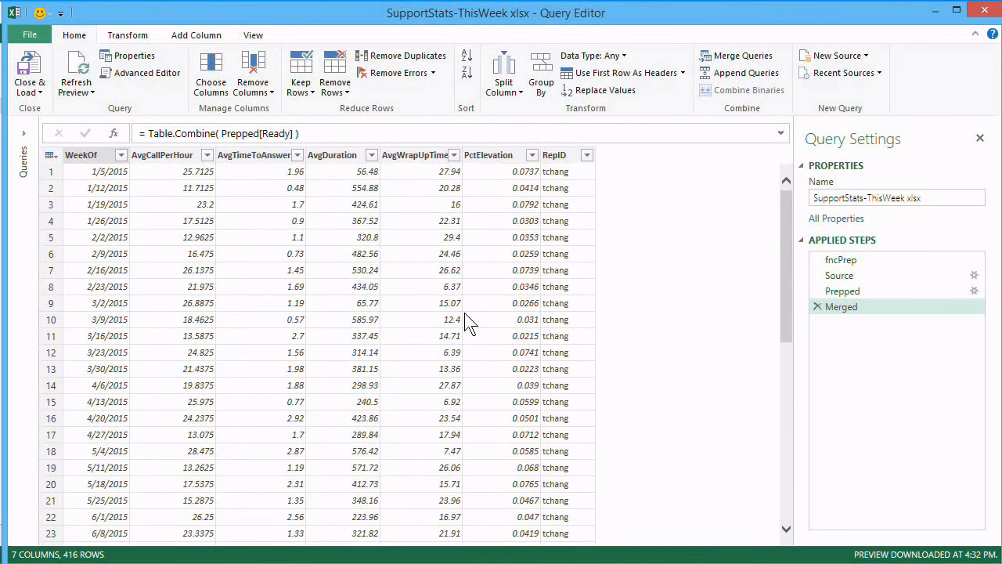
pyautogui.click(30, 74)
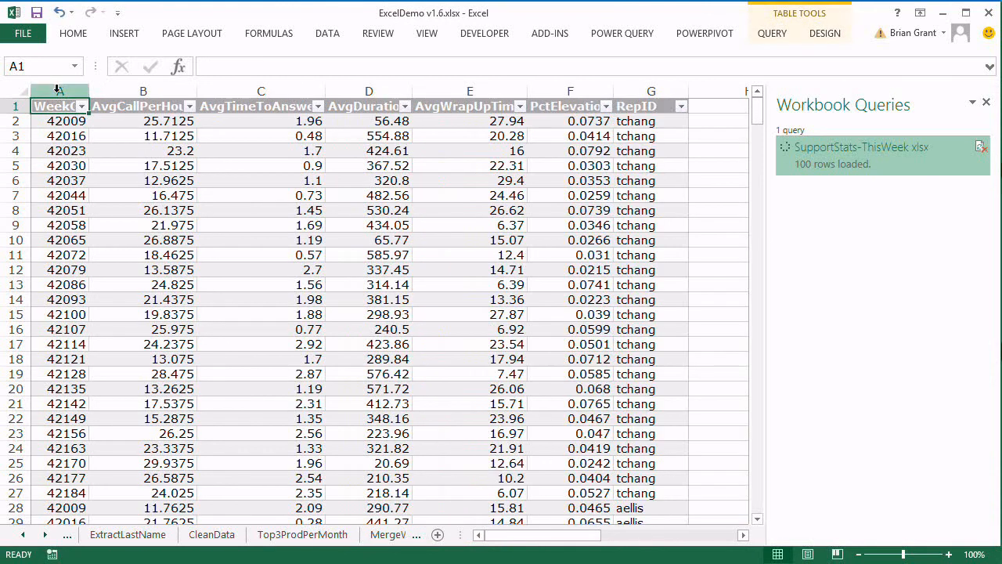
# Step: Format all values in the WeekOf column as dates in day-month-year style, such as 5-Jan-15
pyautogui.click(67, 119)
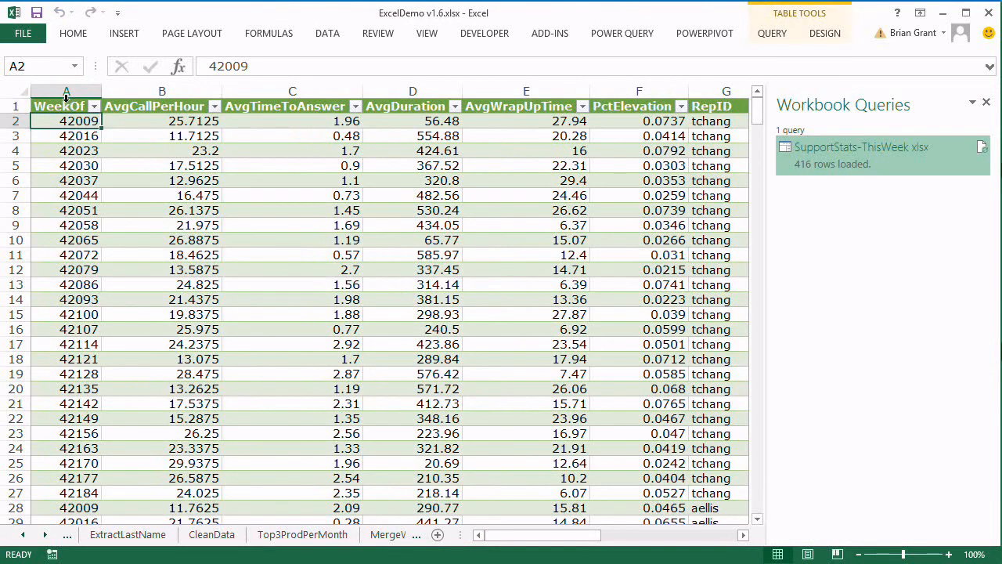
pyautogui.click(67, 103)
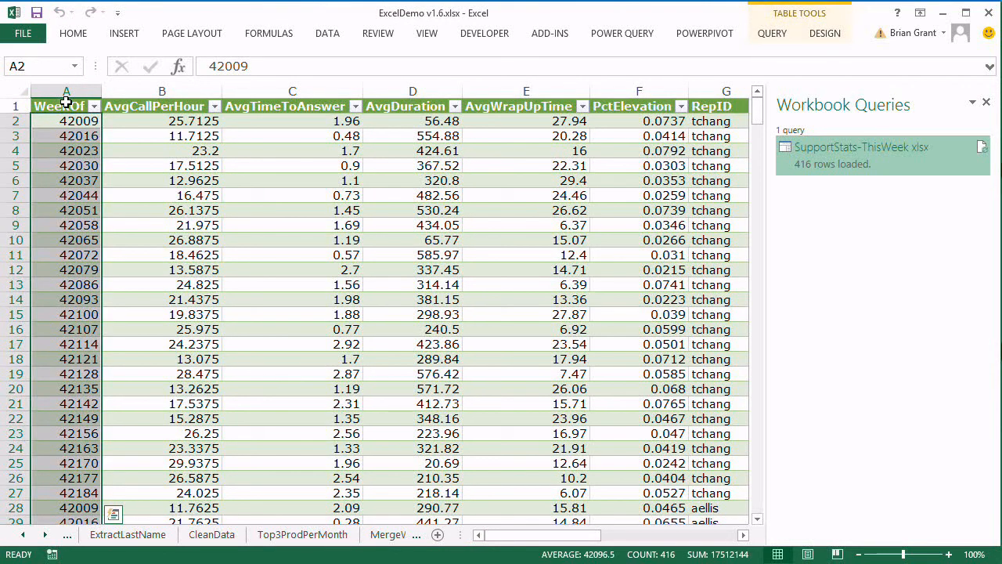
pyautogui.hotkey('ctrl', 'shift', '3')
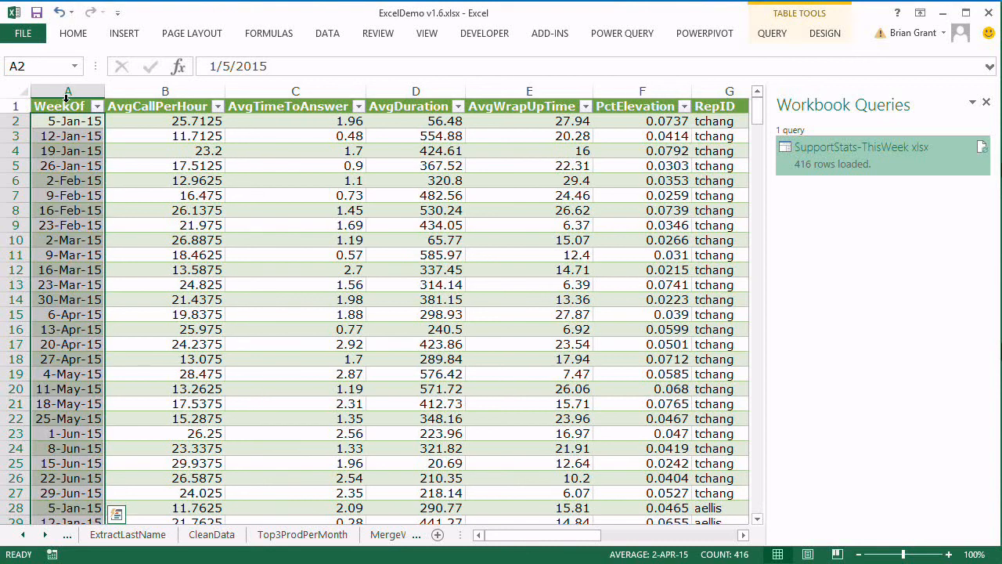
pyautogui.press('Right')
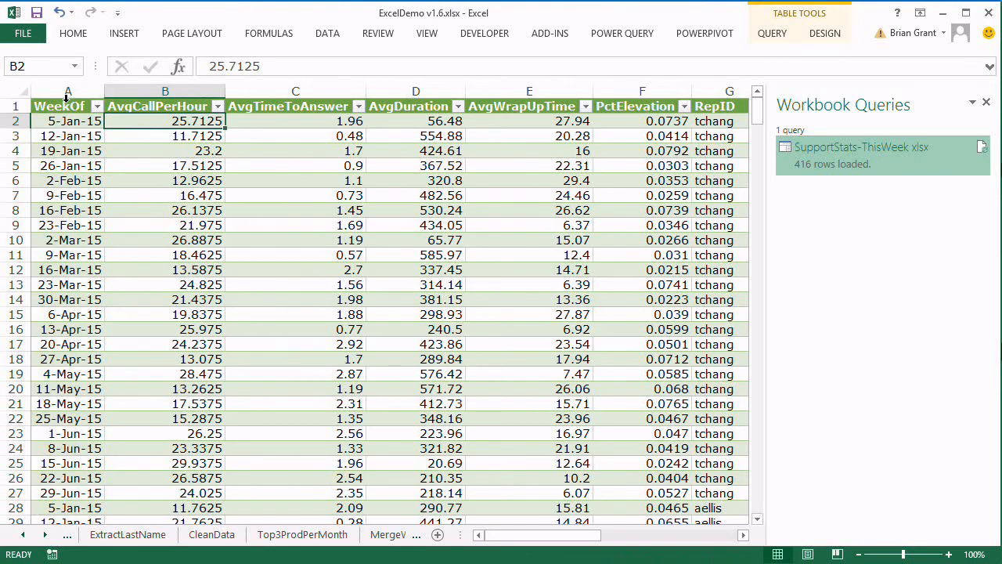
pyautogui.press('Left')
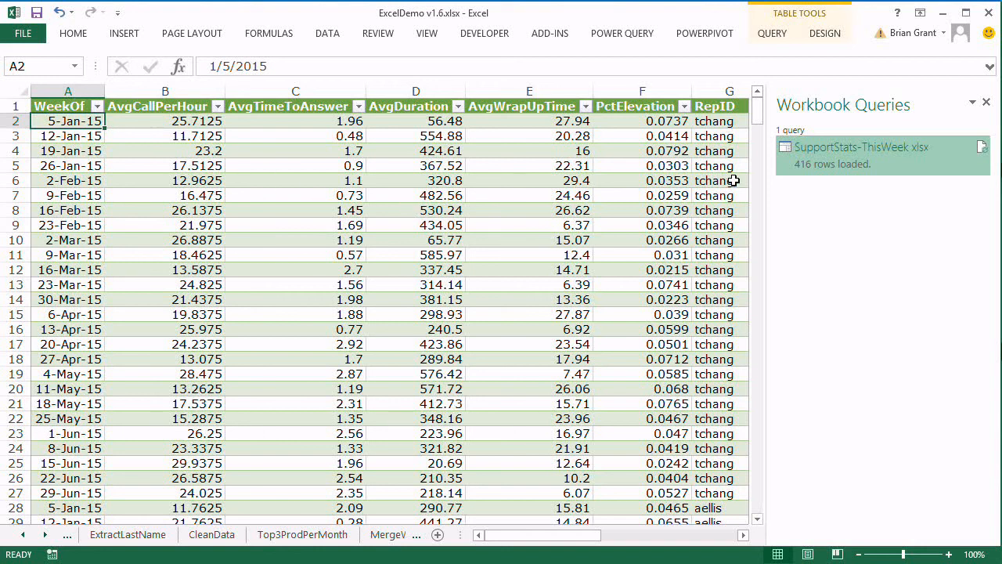
# Step: Reopen the SupportStats-ThisWeek xlsx workbook query for editing in the Query Editor
pyautogui.rightClick(827, 156)
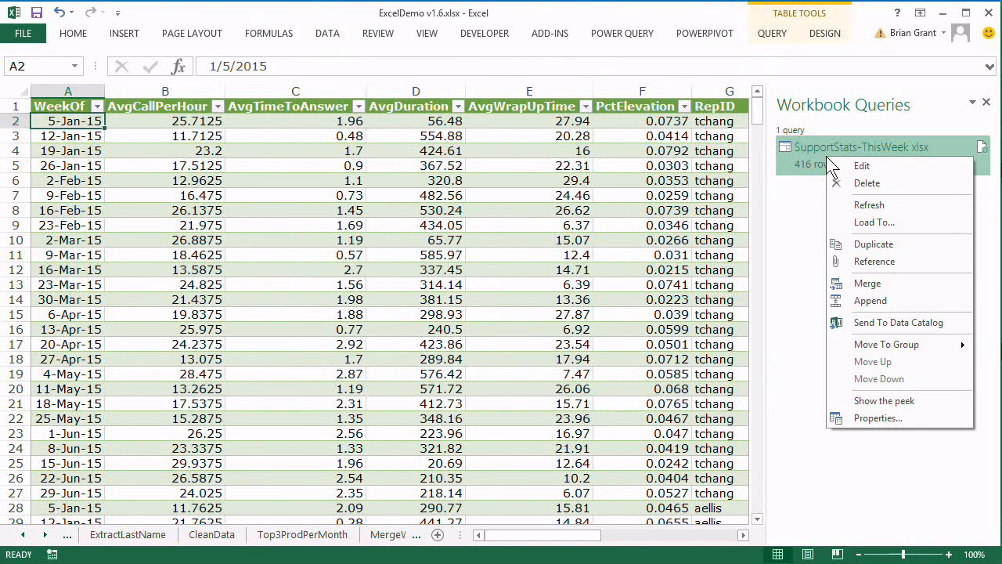
pyautogui.click(855, 166)
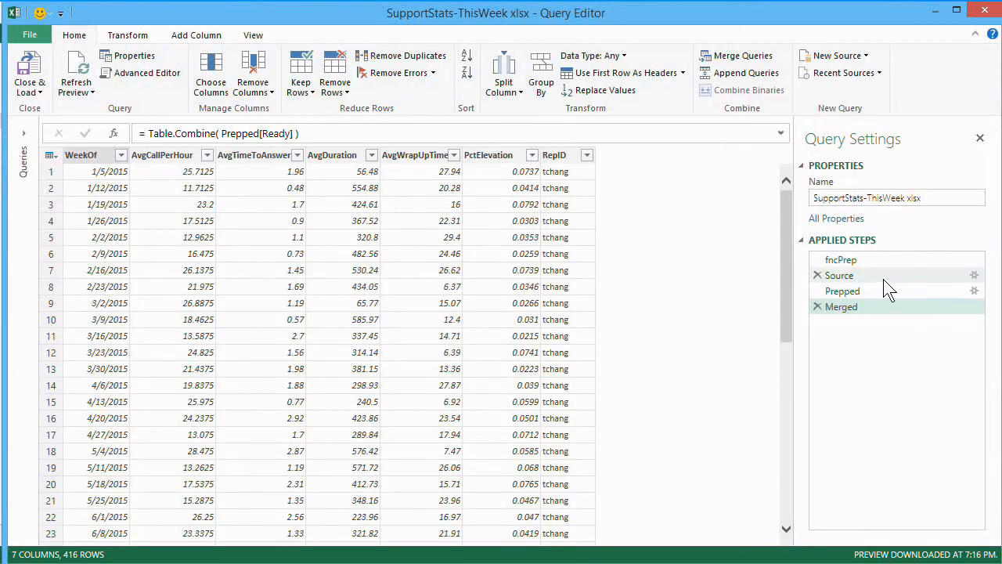
# Step: Change the query's Source step to read SupportStats-NextWeek.xlsx from the Excel Demo folder, and load the updated result into the workbook
pyautogui.click(887, 276)
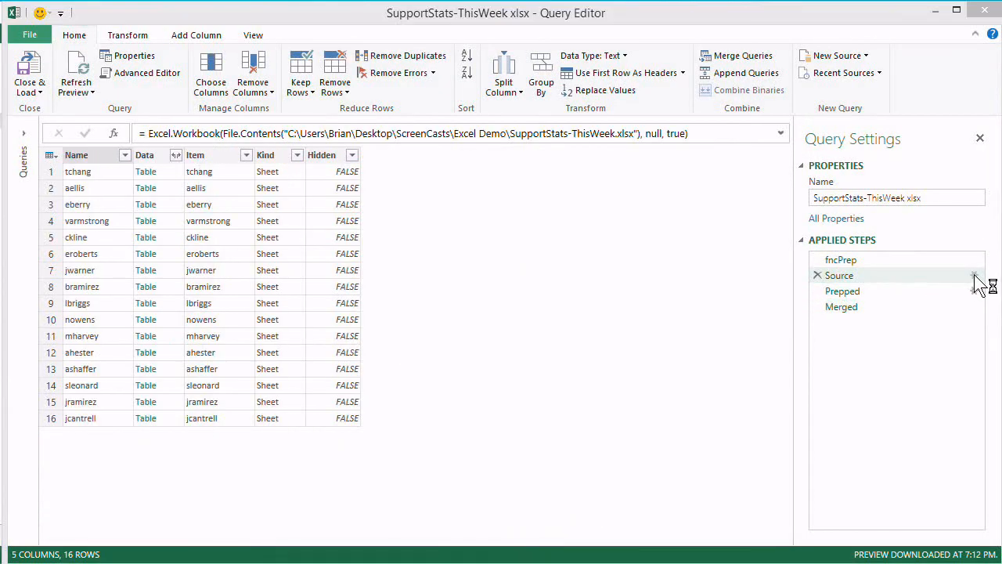
pyautogui.click(975, 276)
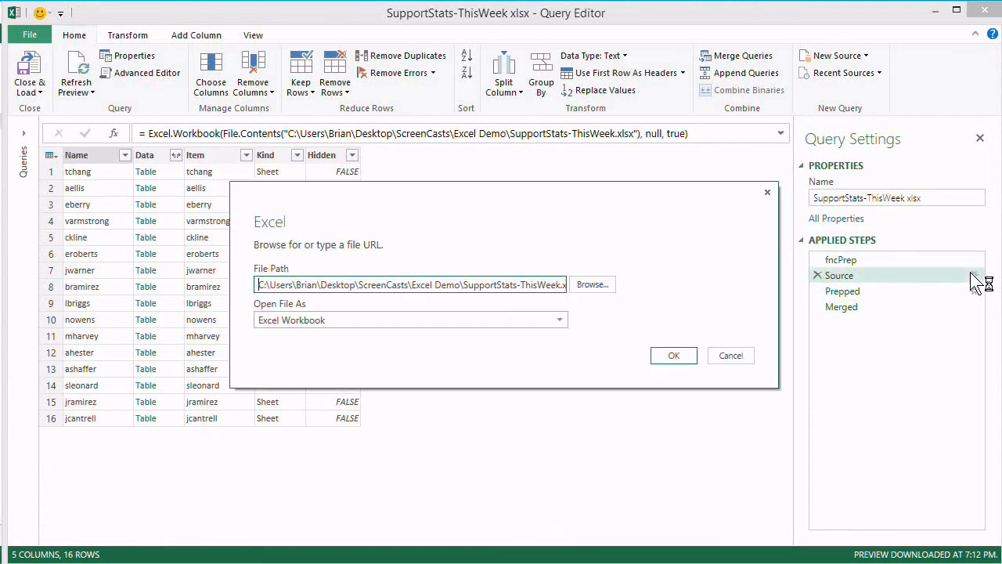
pyautogui.click(611, 285)
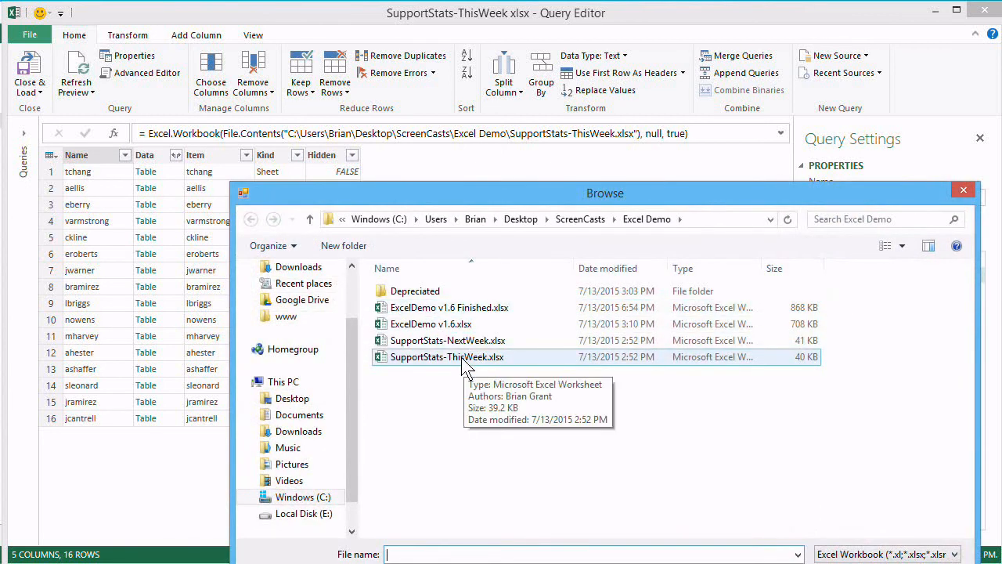
pyautogui.click(461, 342)
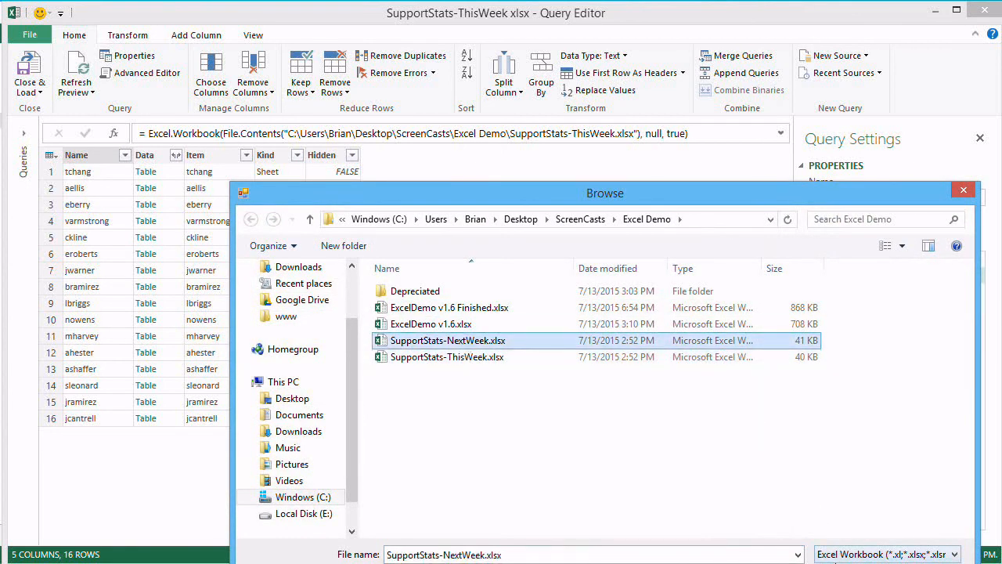
pyautogui.press('Return')
pyautogui.click(681, 359)
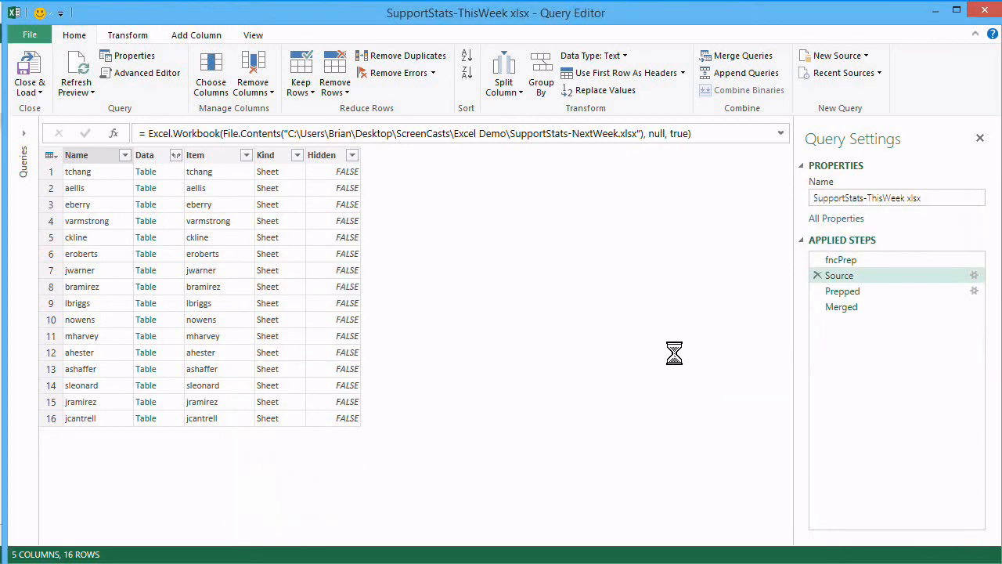
pyautogui.click(23, 70)
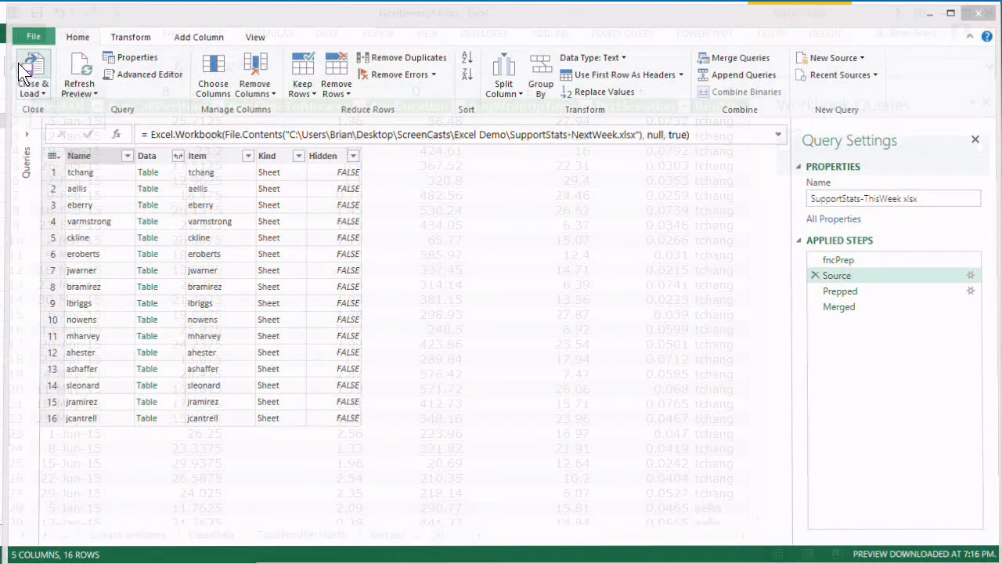